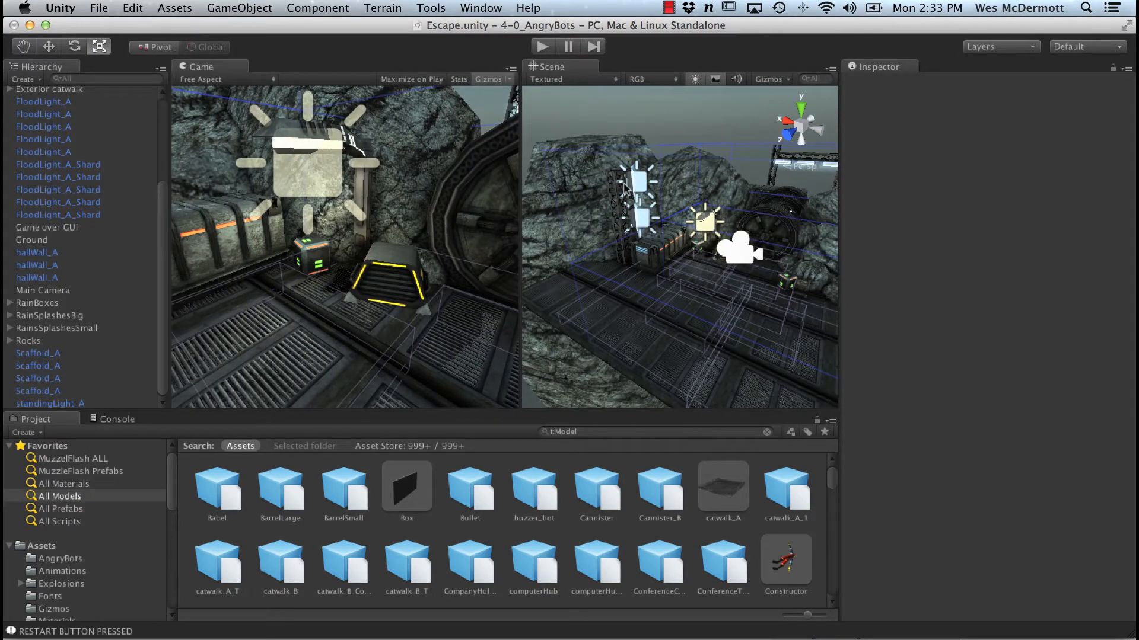
Widen the Game view slightly and set its aspect to Standalone (1280x720).
alt+right_drag(624, 184, 540, 270)
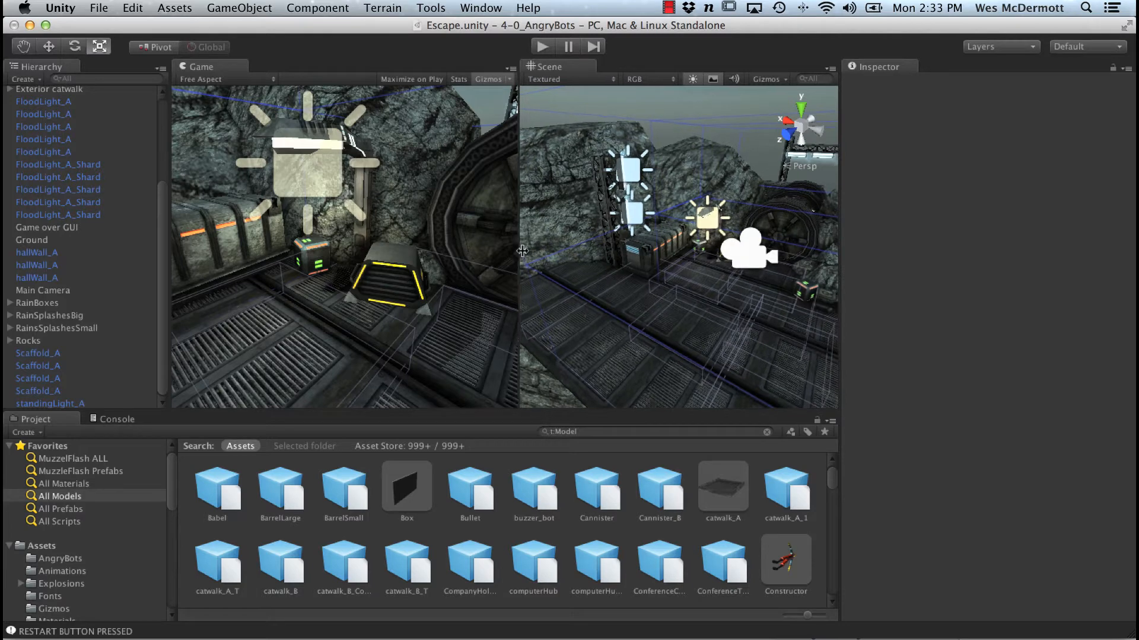
drag(520, 257, 472, 259)
alt+right_drag(498, 264, 476, 256)
alt+drag(476, 257, 537, 258)
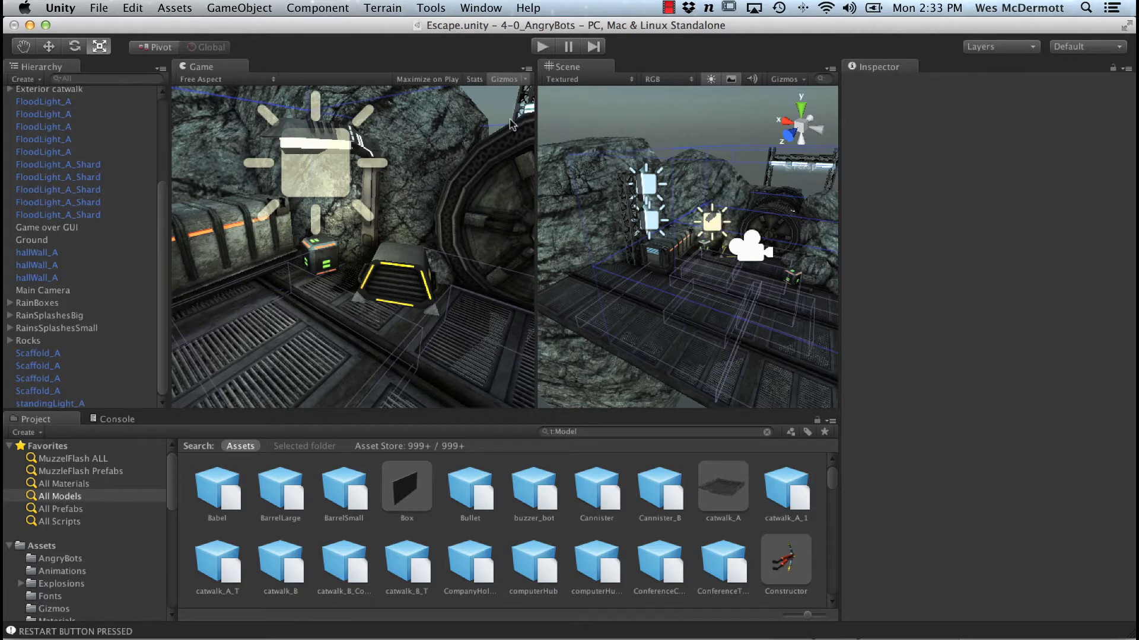
click(216, 83)
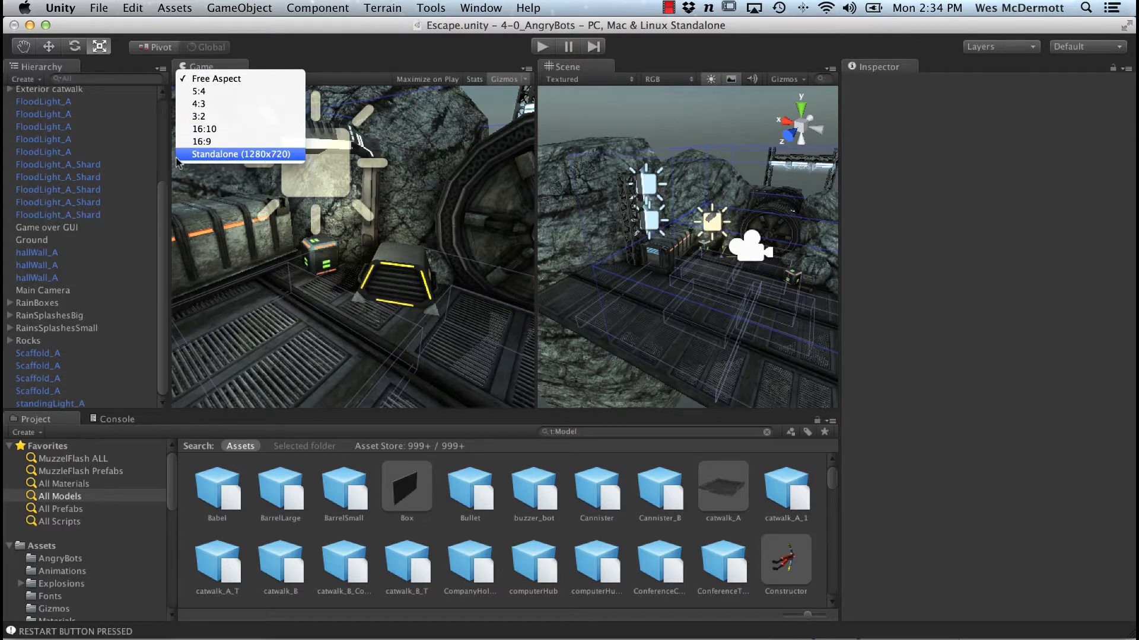
click(268, 157)
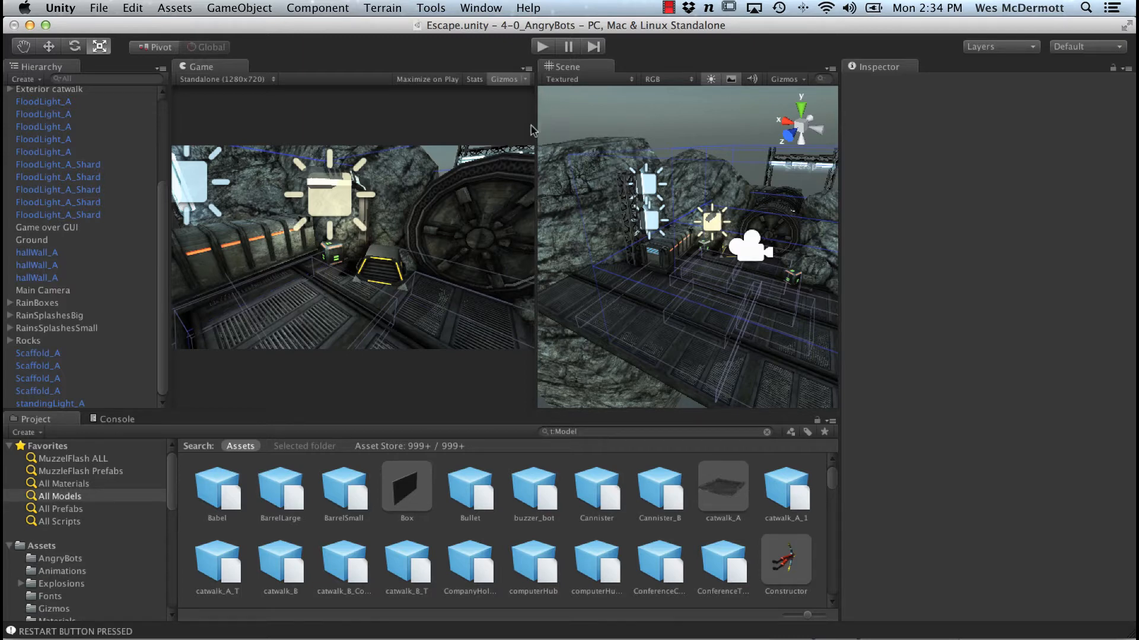
Check how the Standalone (1280x720) frame scales by widening and narrowing the Game view.
drag(535, 120, 536, 158)
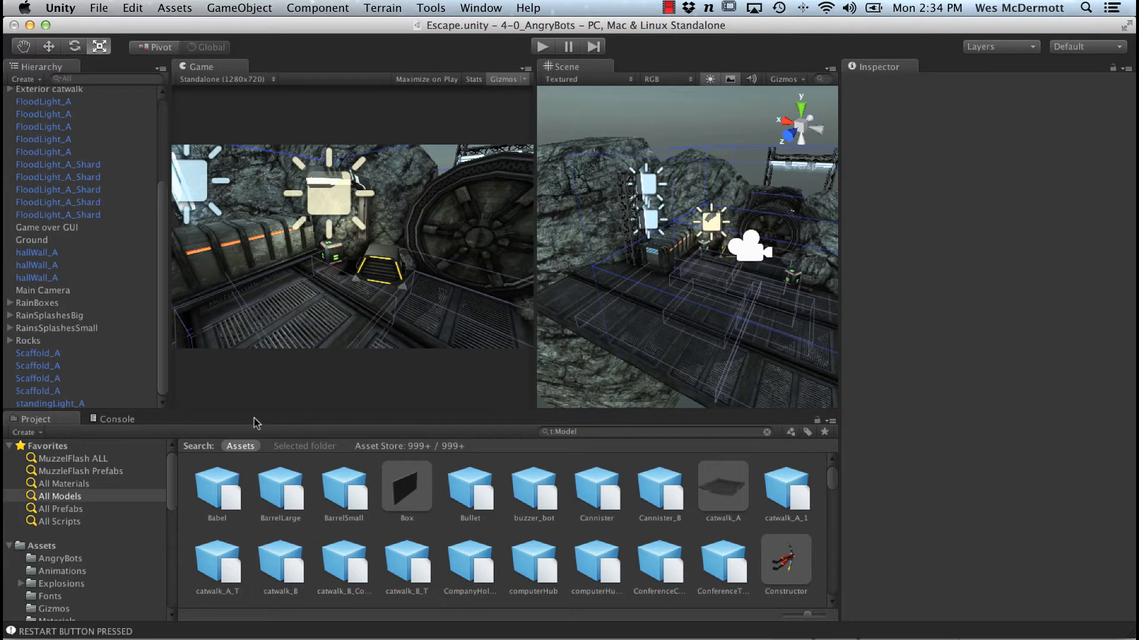
mouse_move(254, 418)
mouse_down()
mouse_move(262, 313)
mouse_move(264, 429)
mouse_move(272, 286)
mouse_move(271, 414)
mouse_up()
drag(532, 248, 585, 249)
click(238, 80)
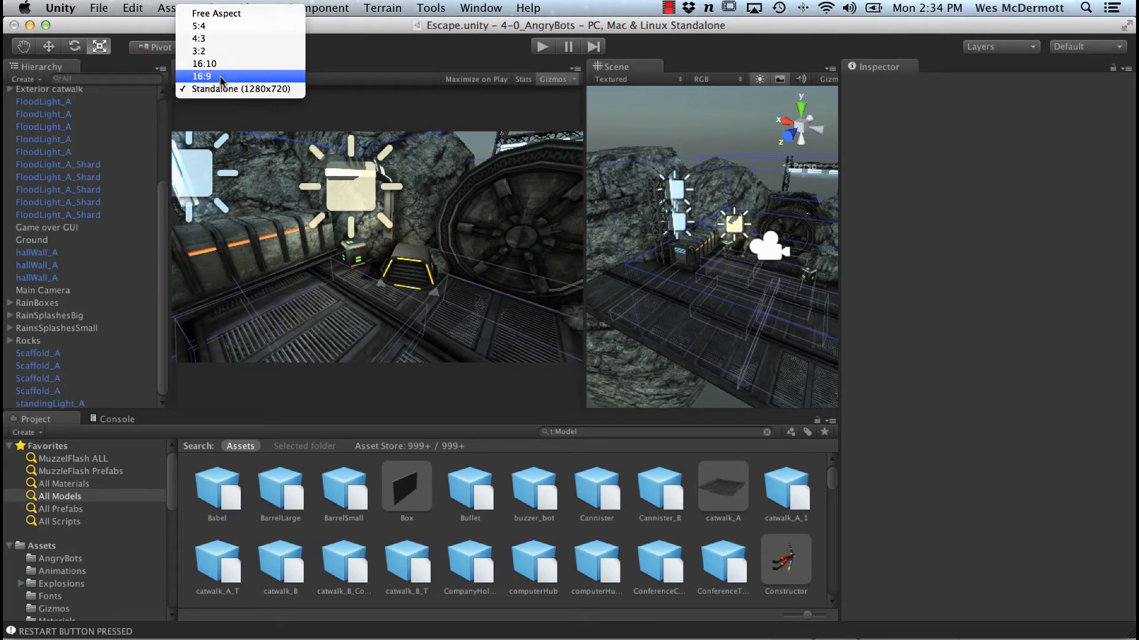
click(240, 89)
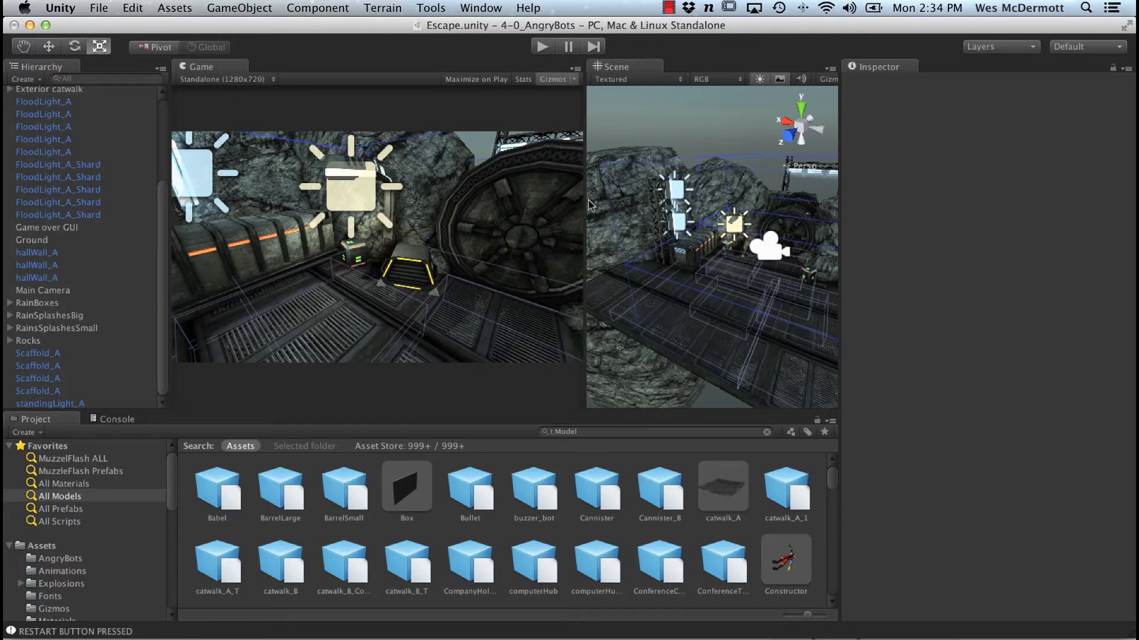
drag(586, 201, 525, 200)
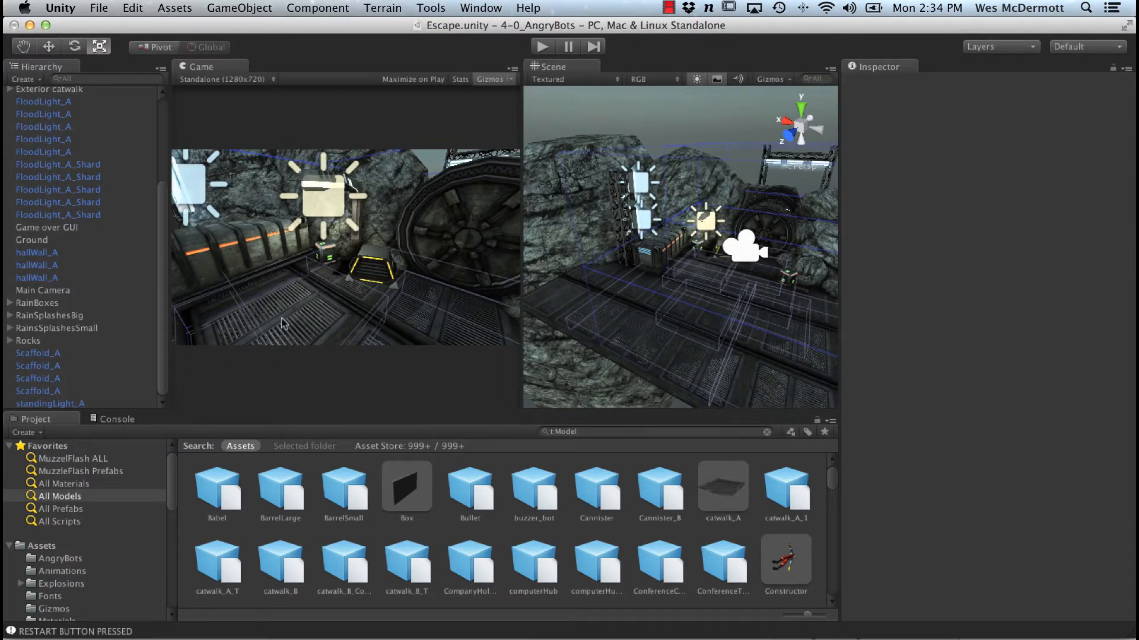
Select the Main Camera in the scene for moving and set its transform handle to local orientation.
alt+drag(634, 278, 748, 192)
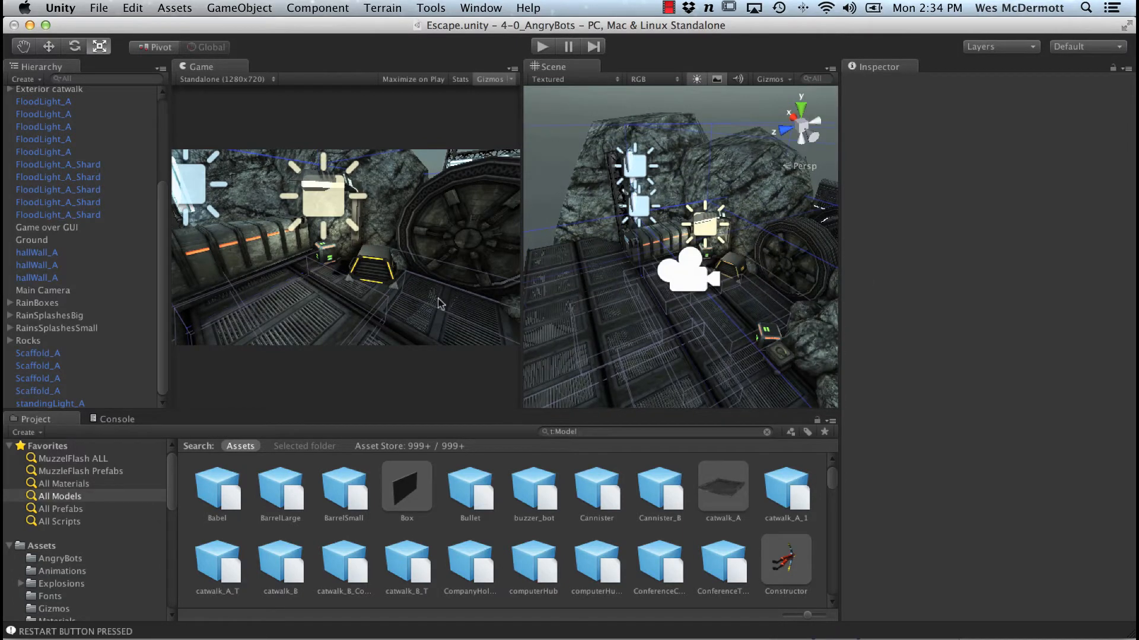
click(695, 274)
alt+right_drag(697, 271, 632, 304)
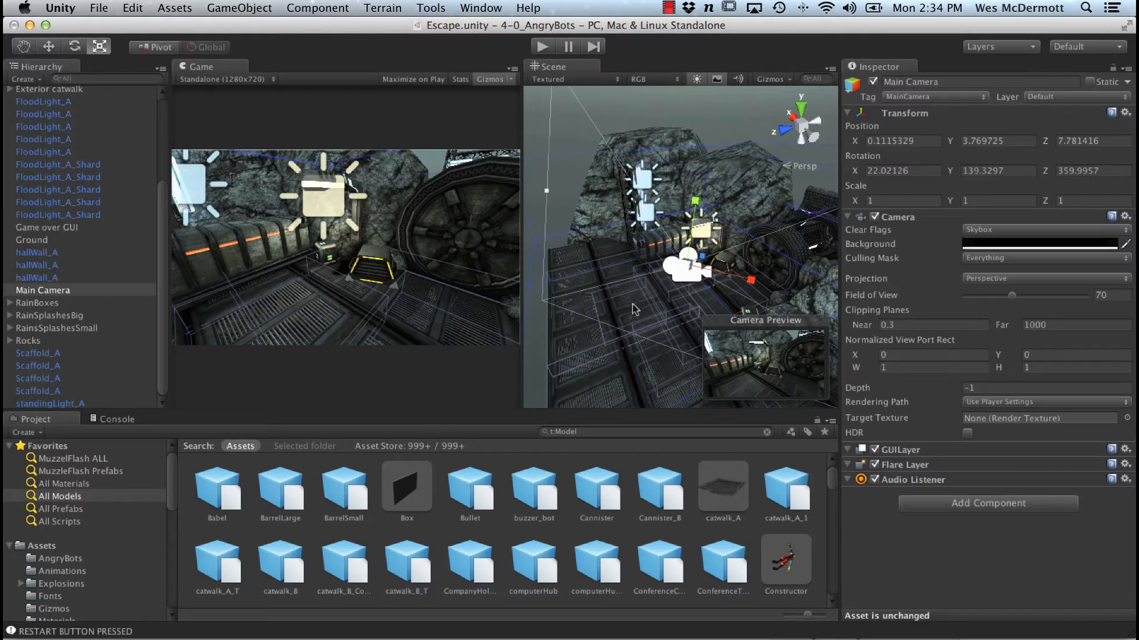
alt+drag(708, 291, 684, 279)
key(w)
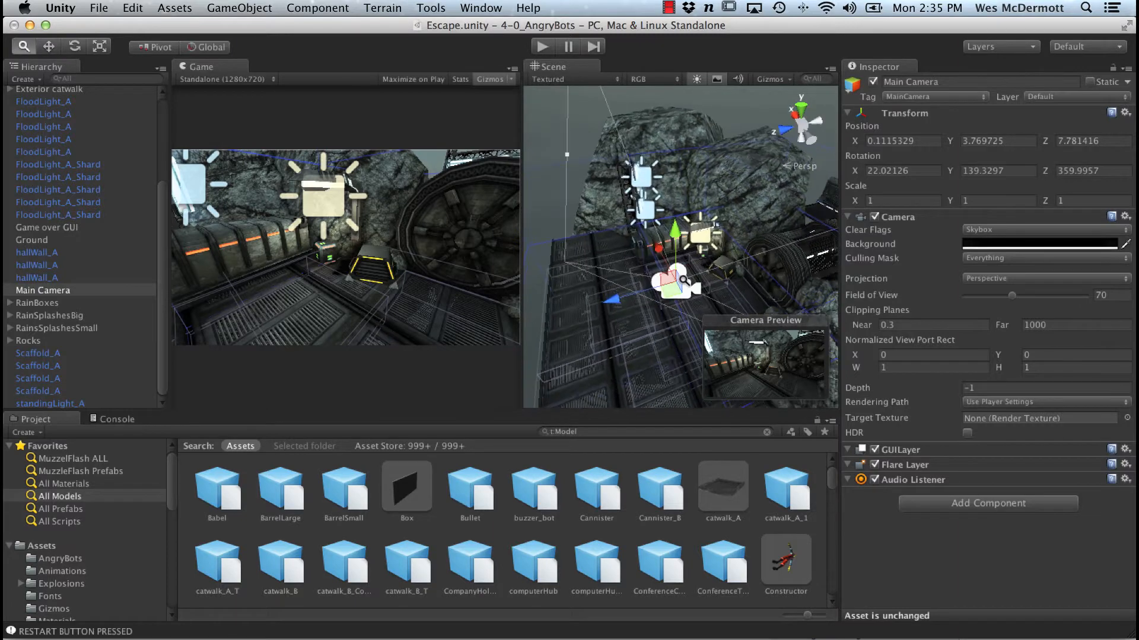
alt+right_drag(684, 279, 712, 273)
alt+drag(712, 272, 742, 265)
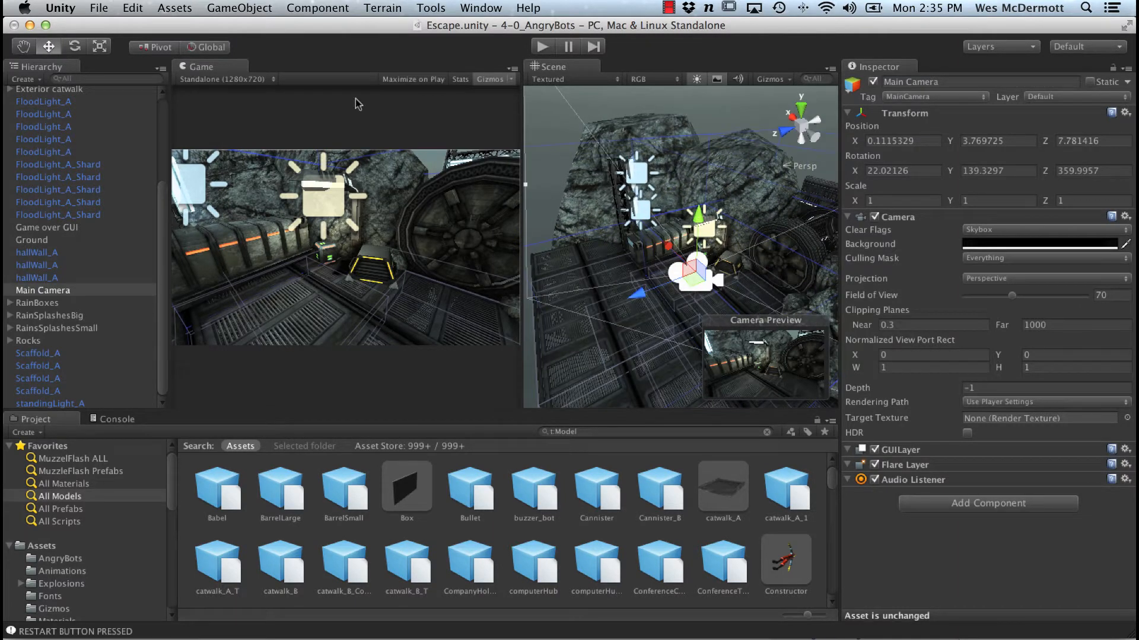
click(208, 47)
Move the Main Camera along its local axes to about X 0.17, Y 4.03, Z 7.69.
alt+drag(652, 279, 717, 291)
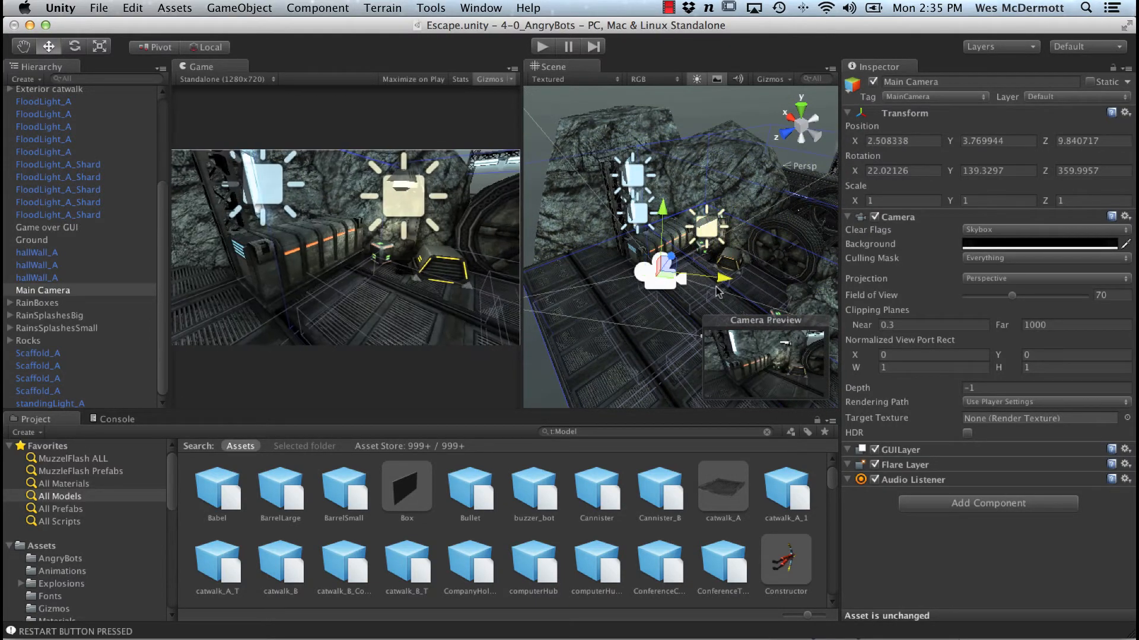
drag(659, 218, 672, 224)
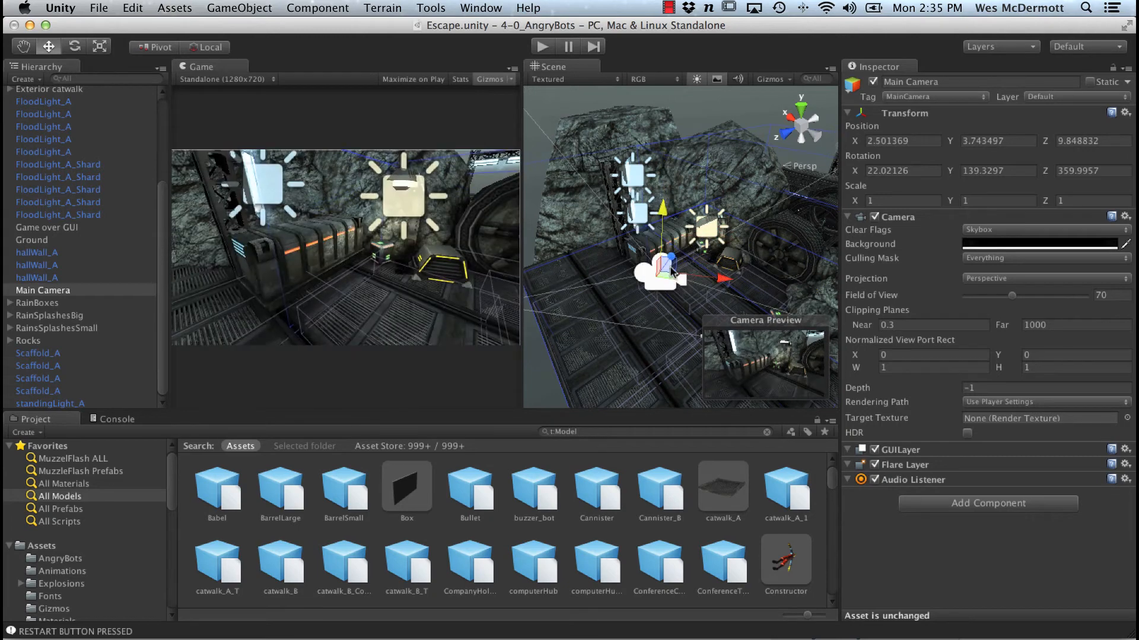
drag(672, 266, 739, 271)
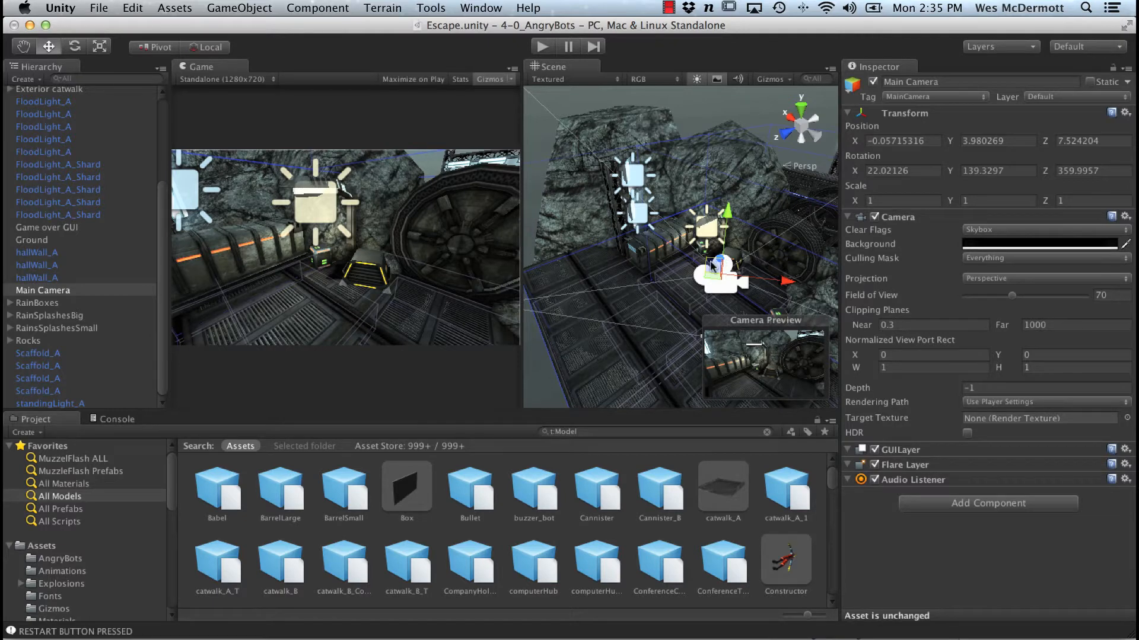
mouse_move(754, 270)
alt+mouse_down()
mouse_move(701, 247)
mouse_move(777, 290)
mouse_move(752, 285)
alt+mouse_up()
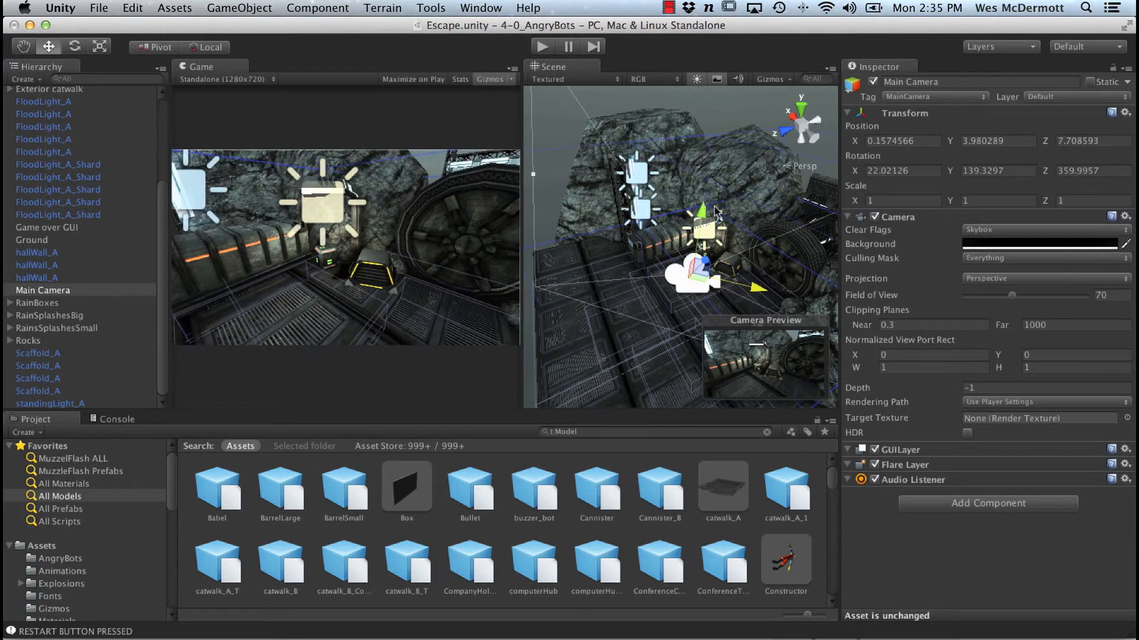
mouse_move(712, 215)
mouse_down()
mouse_move(716, 232)
mouse_move(707, 200)
mouse_up()
click(274, 80)
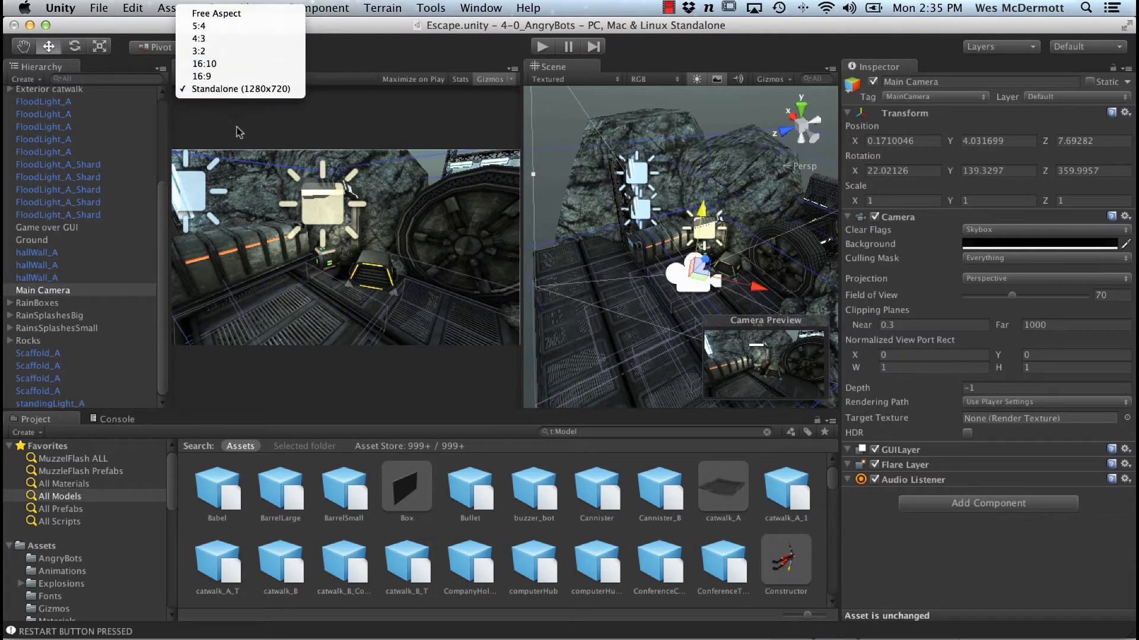
click(440, 140)
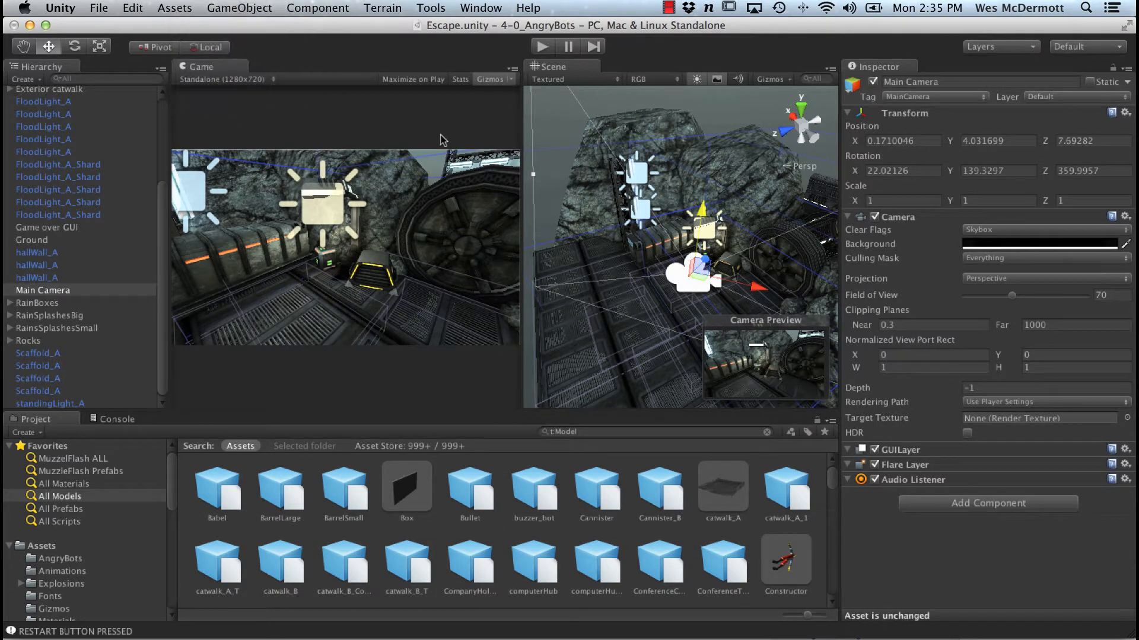
click(427, 81)
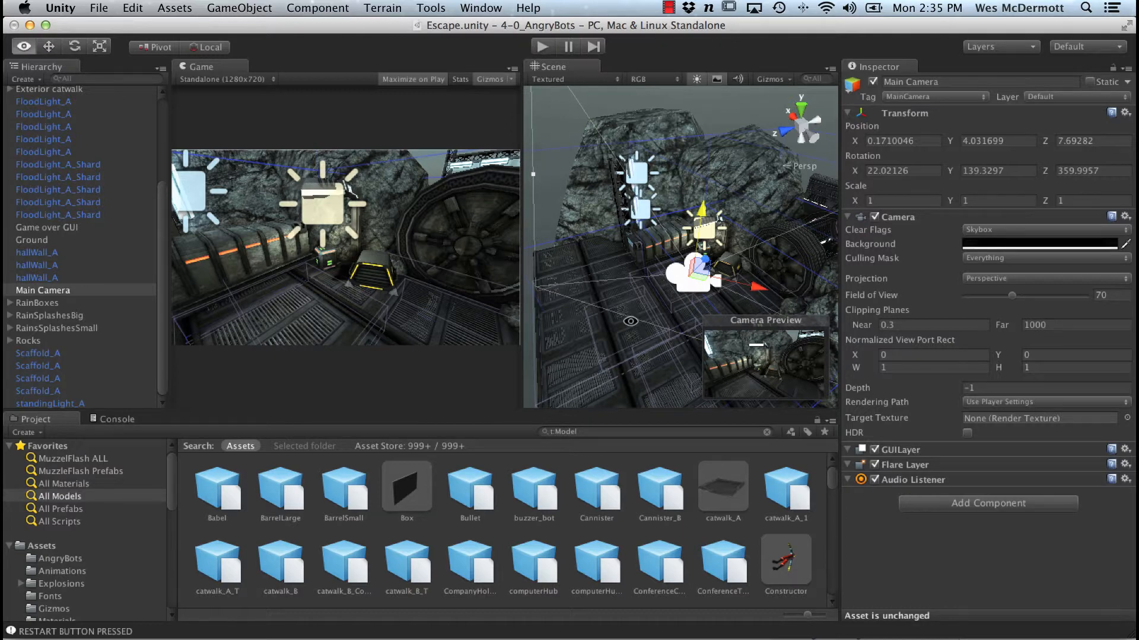
alt+drag(752, 195, 722, 172)
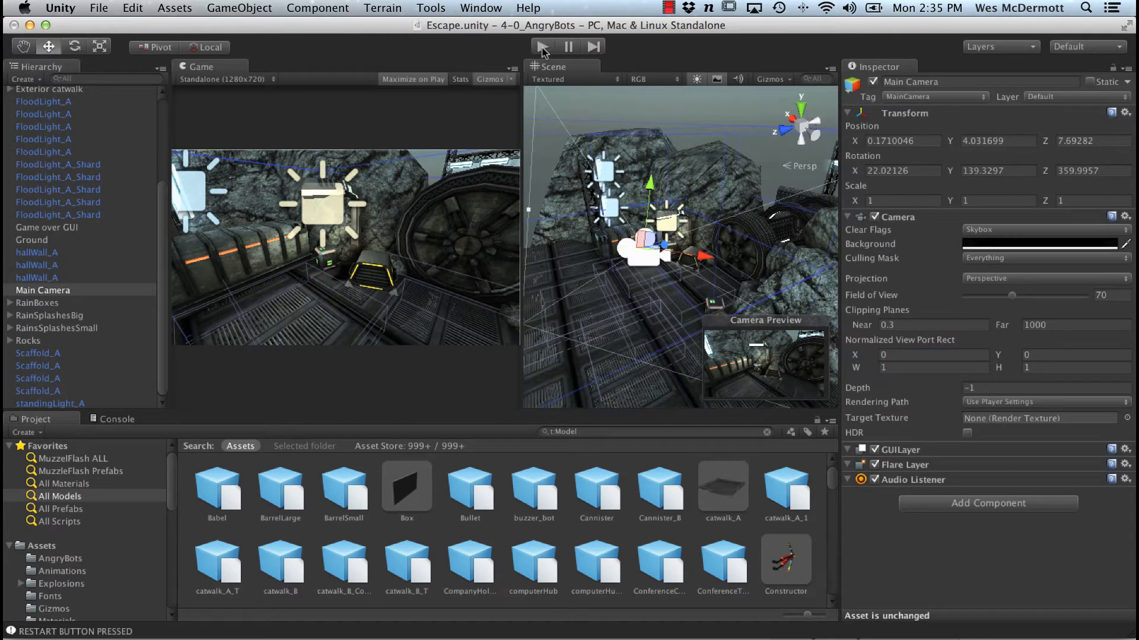
click(410, 78)
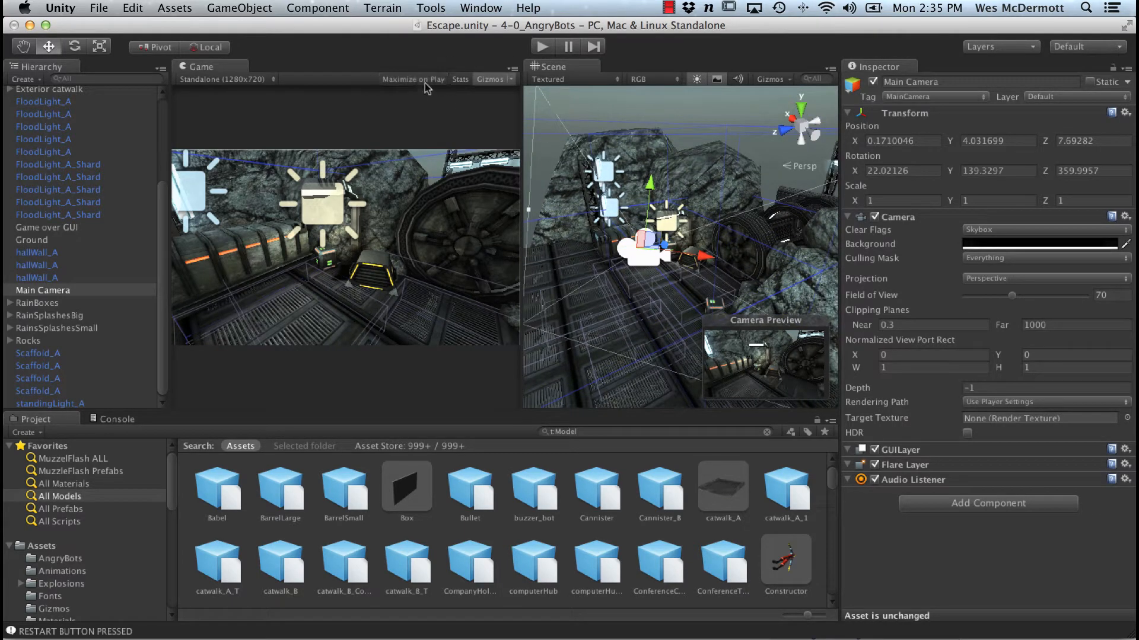
Run the game in the docked Game view, inspect the scene around the Main Camera, and stop playback.
click(541, 48)
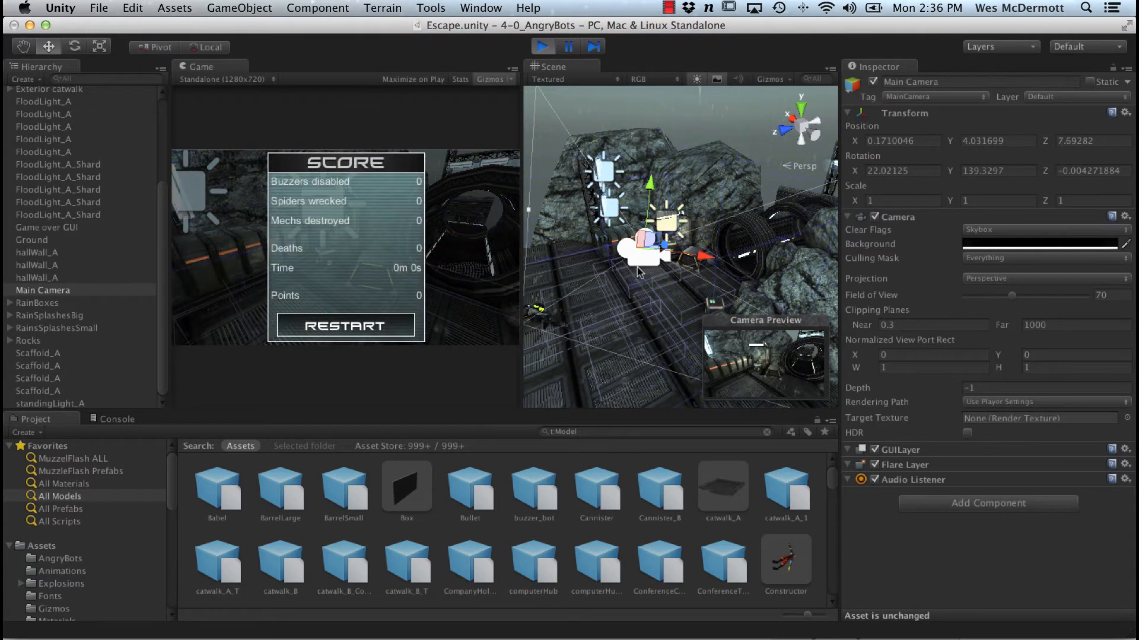
alt+right_drag(620, 333, 602, 262)
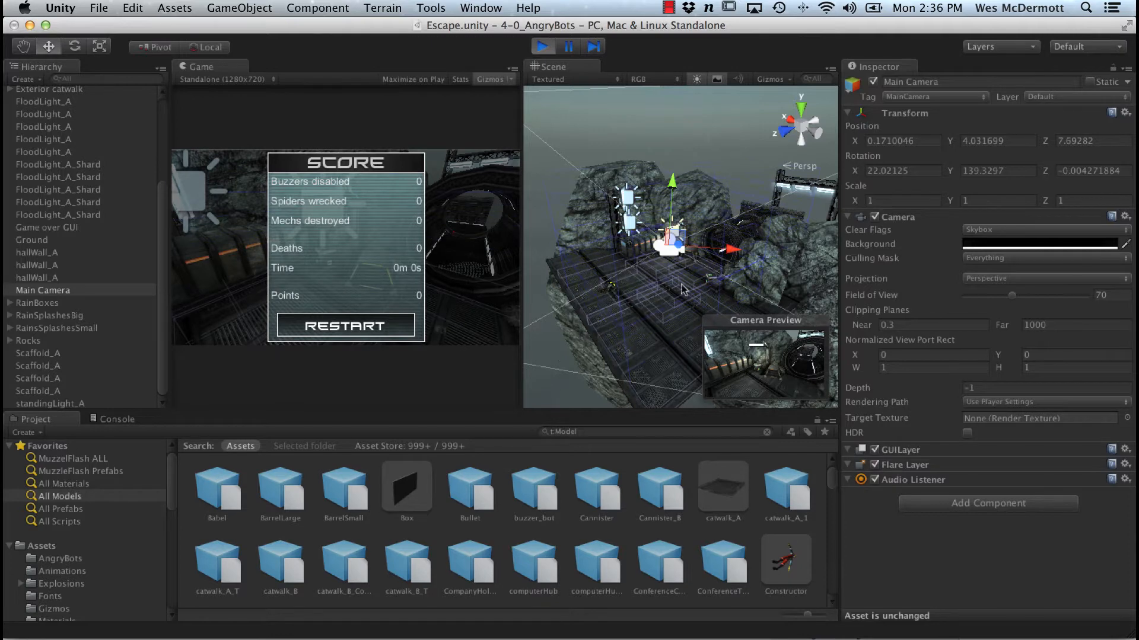
mouse_move(705, 261)
alt+mouse_down()
mouse_move(737, 248)
mouse_move(711, 257)
alt+mouse_up()
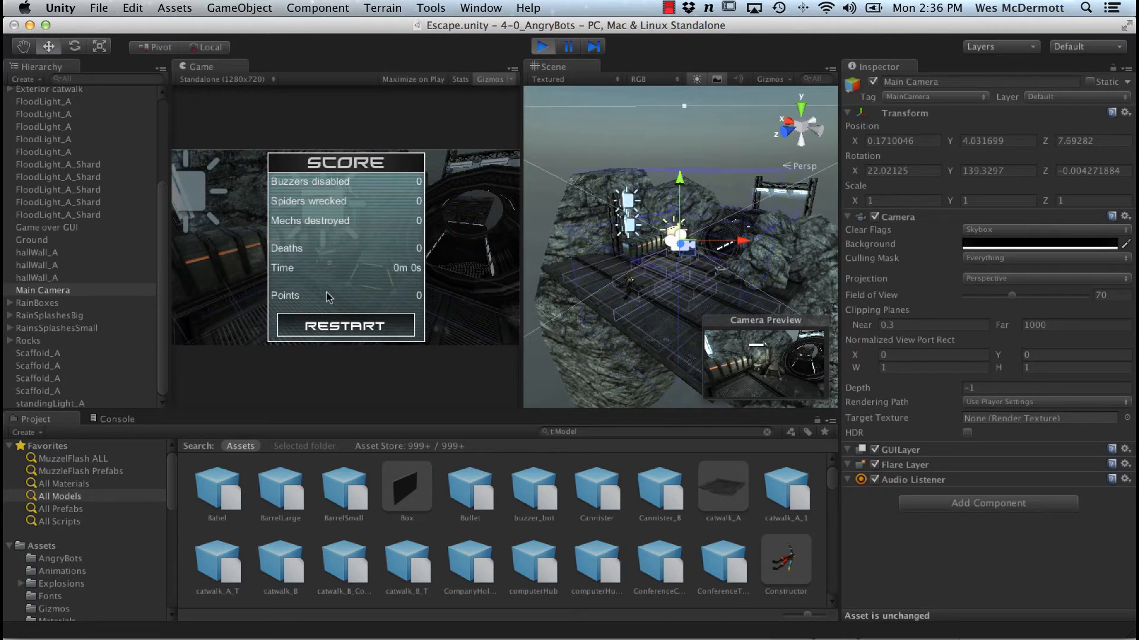
click(542, 47)
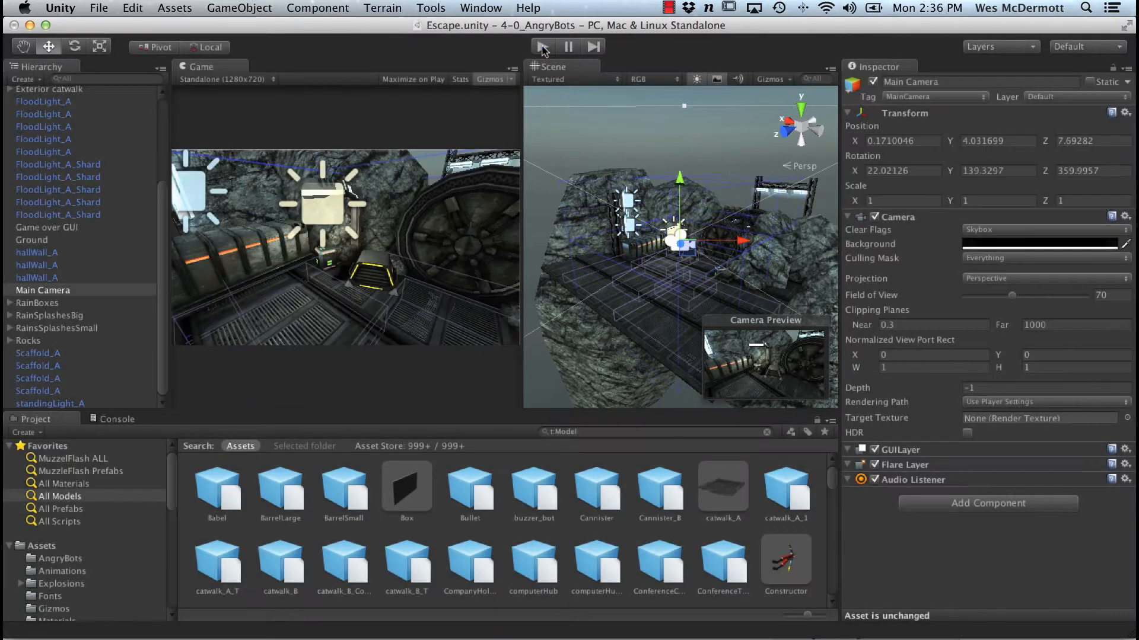
Test-run the game with Maximize on Play enabled, and turn the option back off after stopping.
click(409, 80)
click(542, 47)
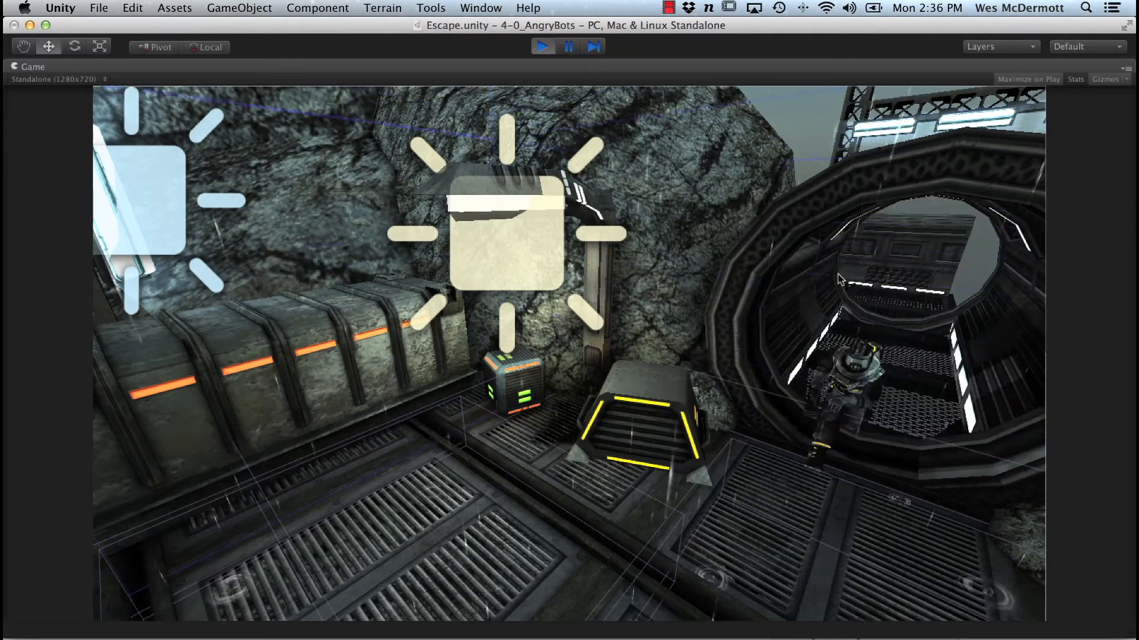
click(542, 46)
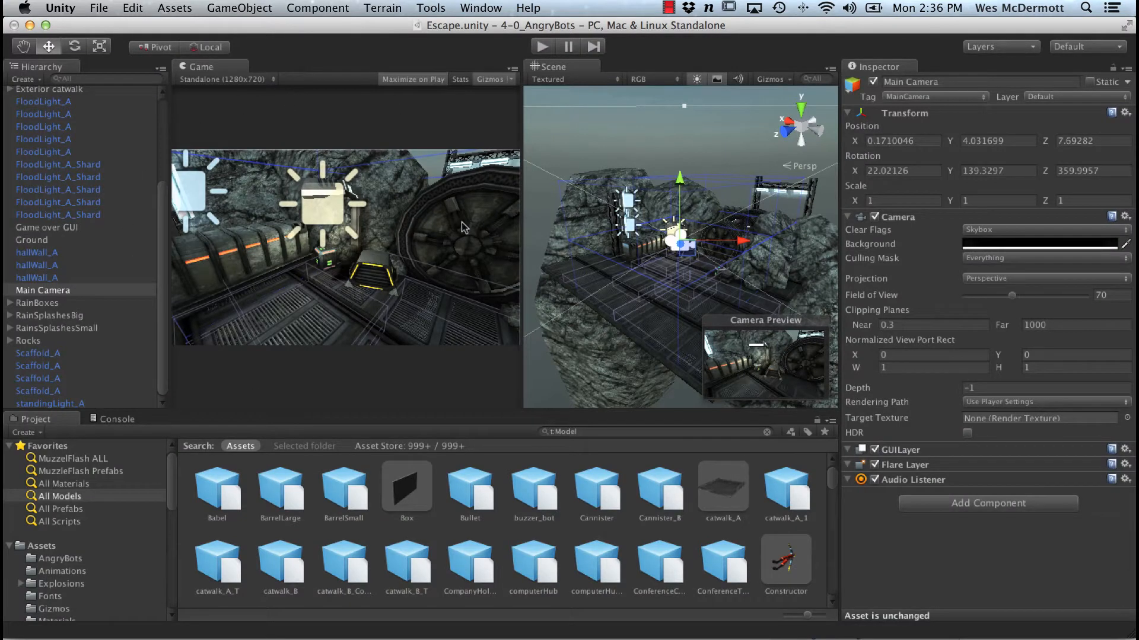
click(407, 80)
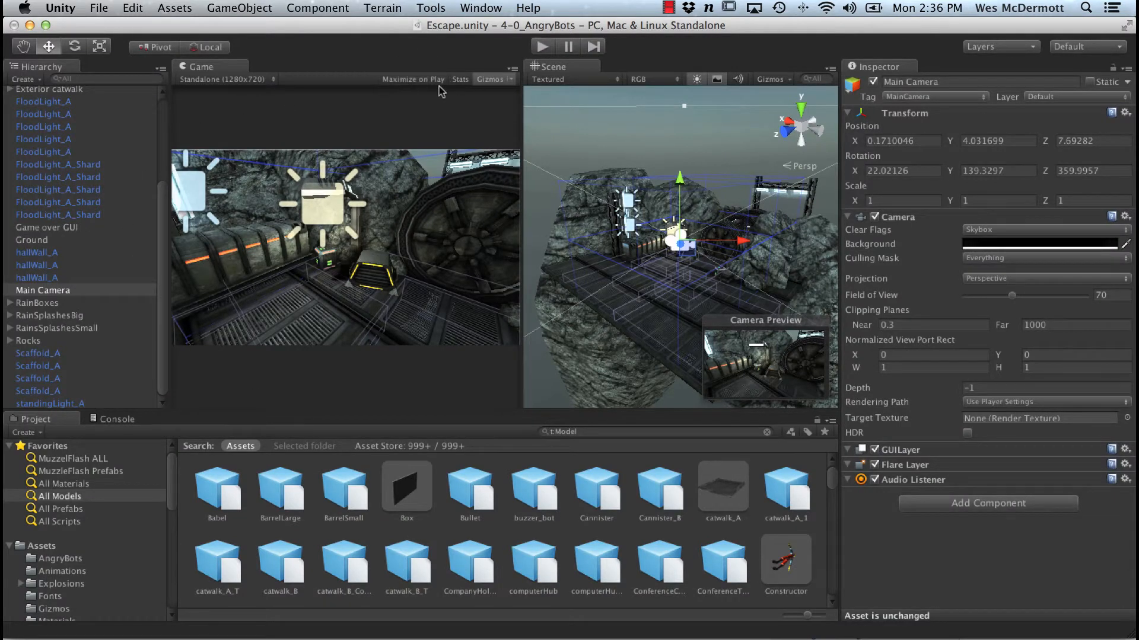
Display the rendering statistics in a widened Game view and check them during a short play test.
drag(518, 133, 626, 141)
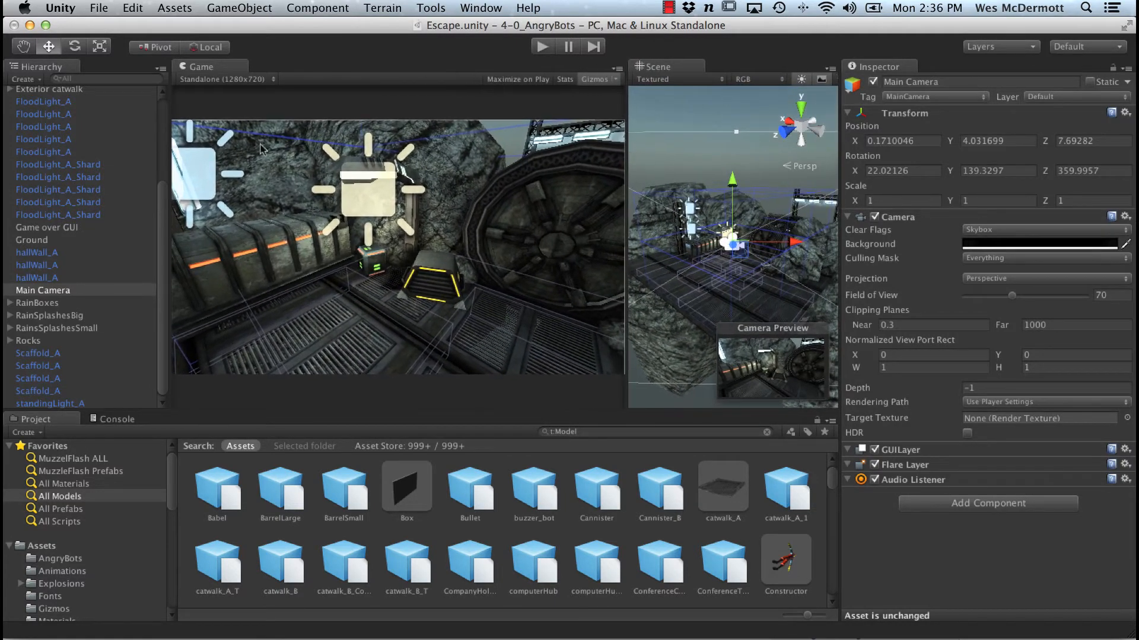
click(565, 79)
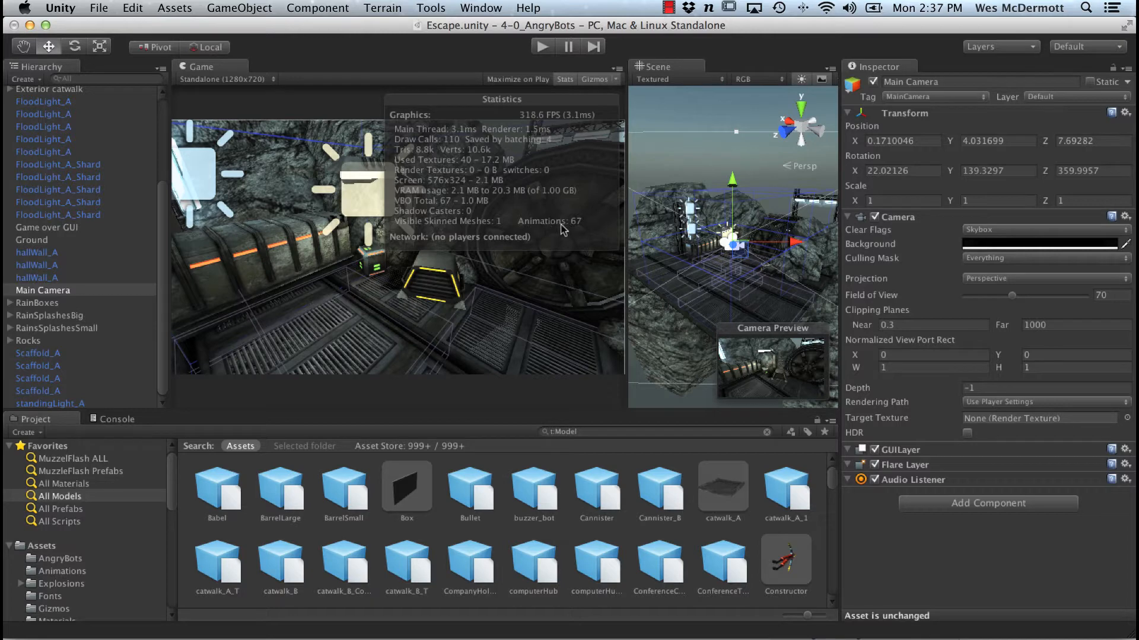
click(542, 48)
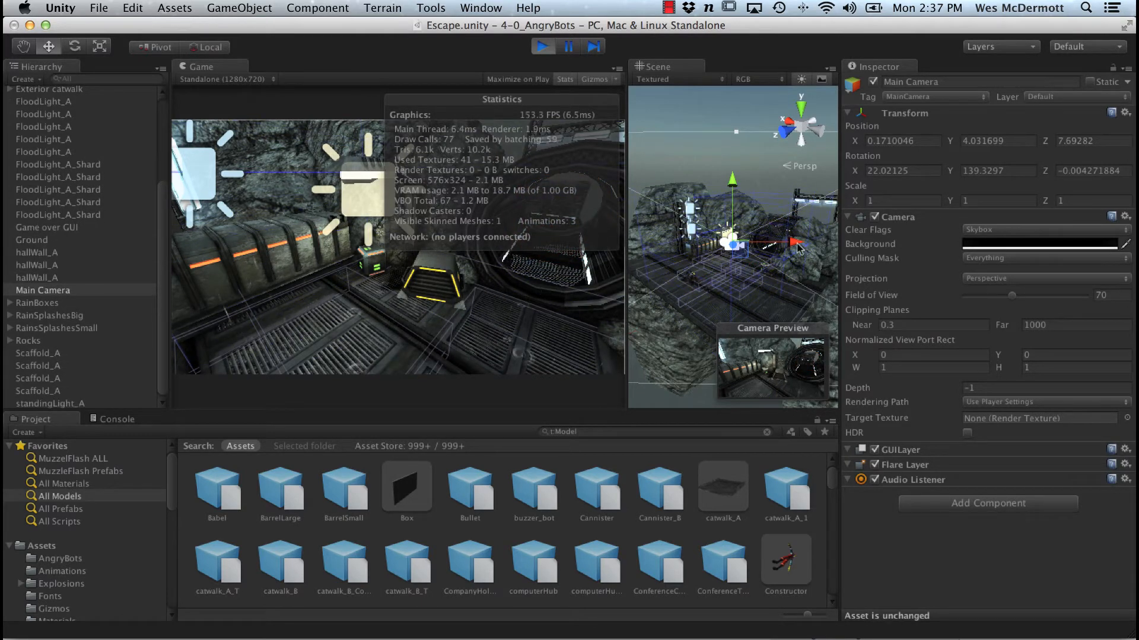
click(544, 47)
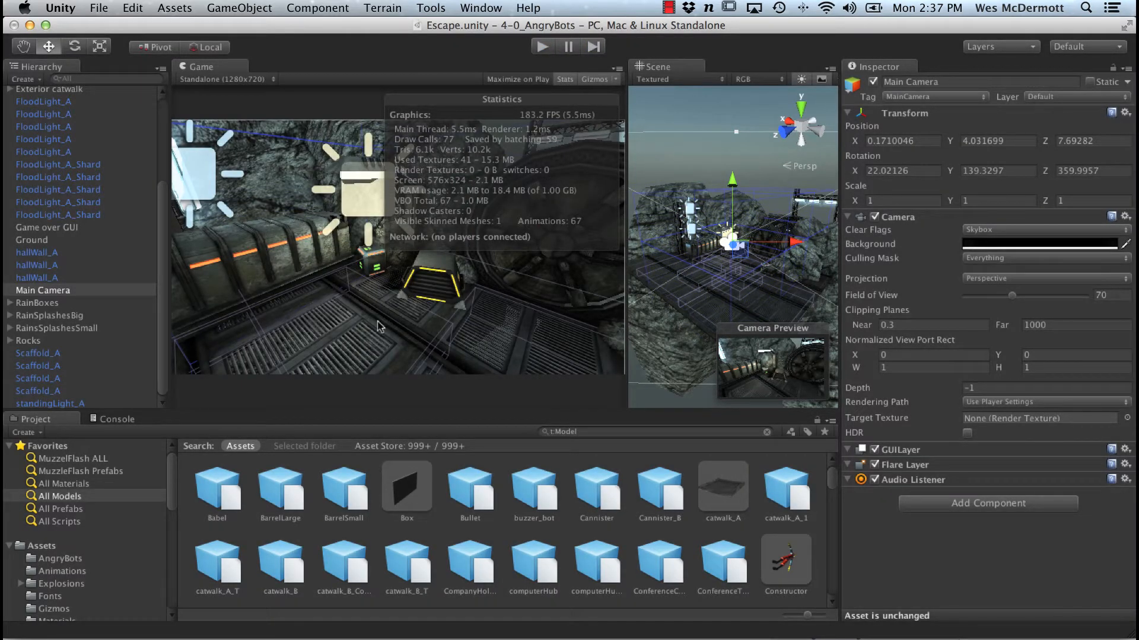
Move the Main Camera high above the rocks to about X 10.75, Y 25.39, Z 5.39.
alt+drag(738, 266, 720, 281)
scroll(741, 285, down, 4)
drag(725, 208, 753, 116)
alt+drag(765, 160, 856, 203)
drag(811, 156, 697, 153)
alt+middle_drag(696, 153, 729, 237)
drag(697, 234, 706, 108)
alt+right_drag(746, 176, 720, 176)
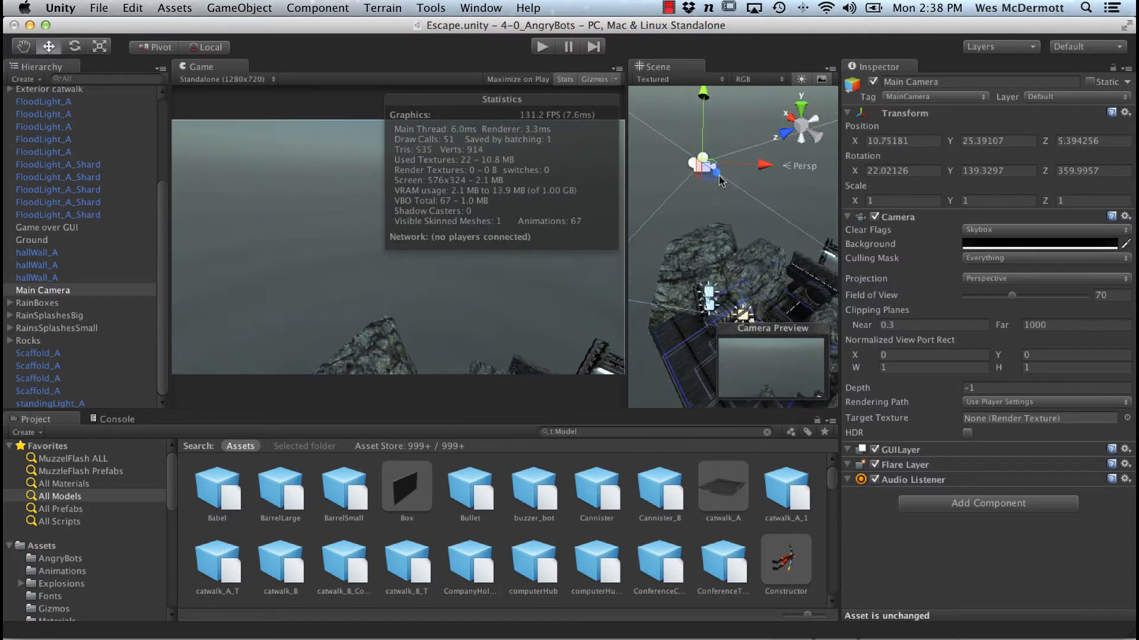
Rotate the Main Camera up toward the sky, and tilt it back down to an X rotation of about 37 degrees.
key(e)
drag(670, 134, 716, 314)
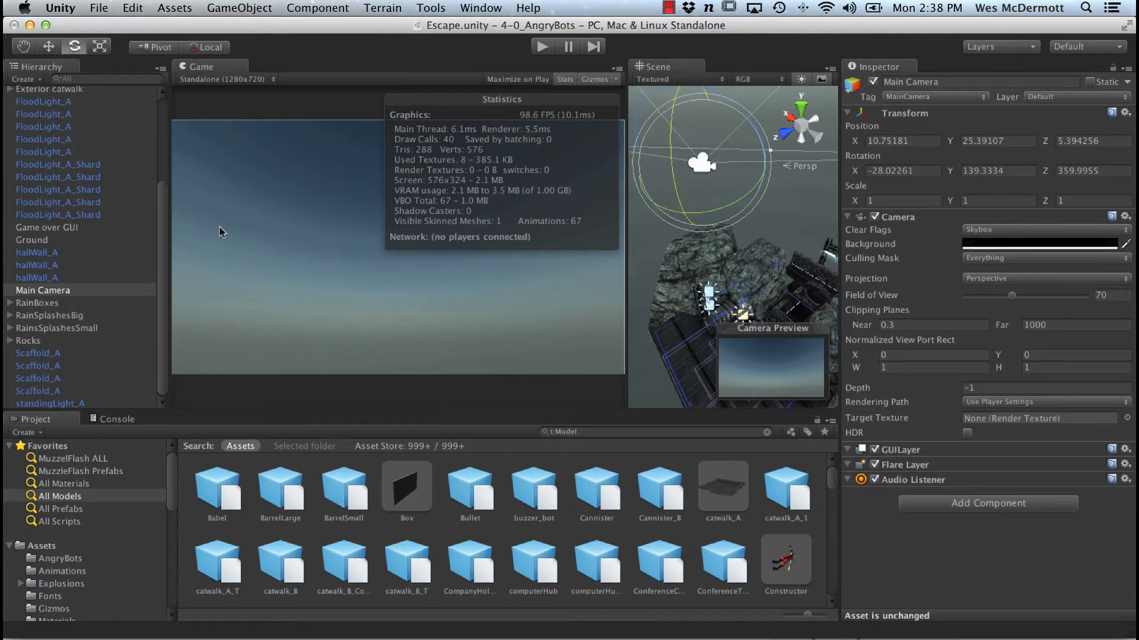
drag(676, 178, 719, 150)
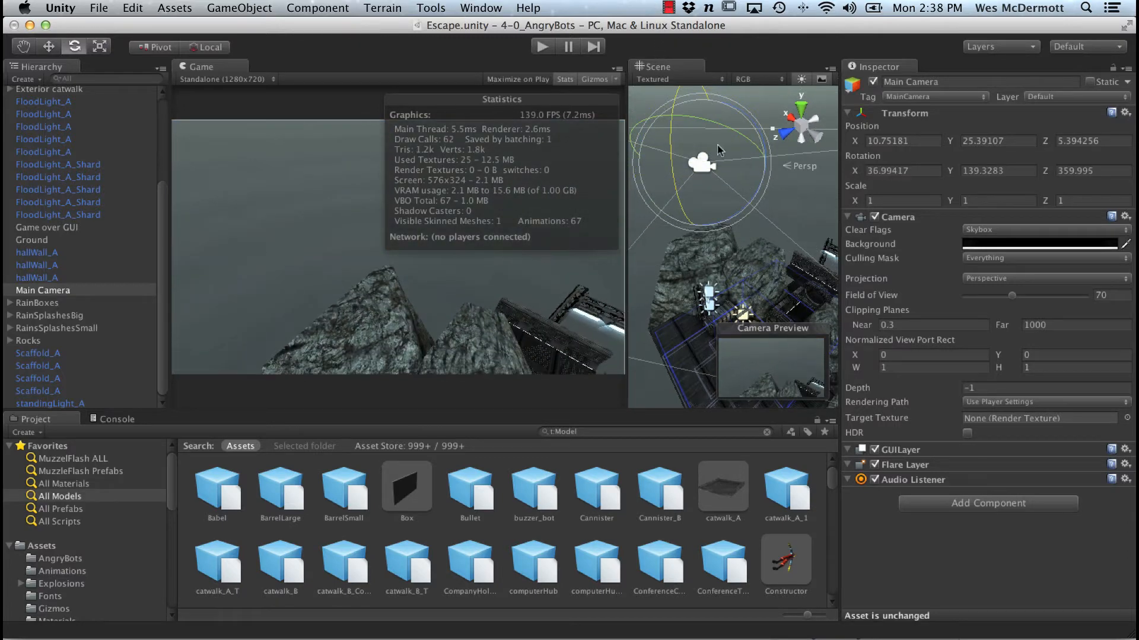
Tilt the Main Camera to an X rotation of about 24 degrees, and undo its recent rotations and moves above the rocks.
drag(681, 199, 692, 226)
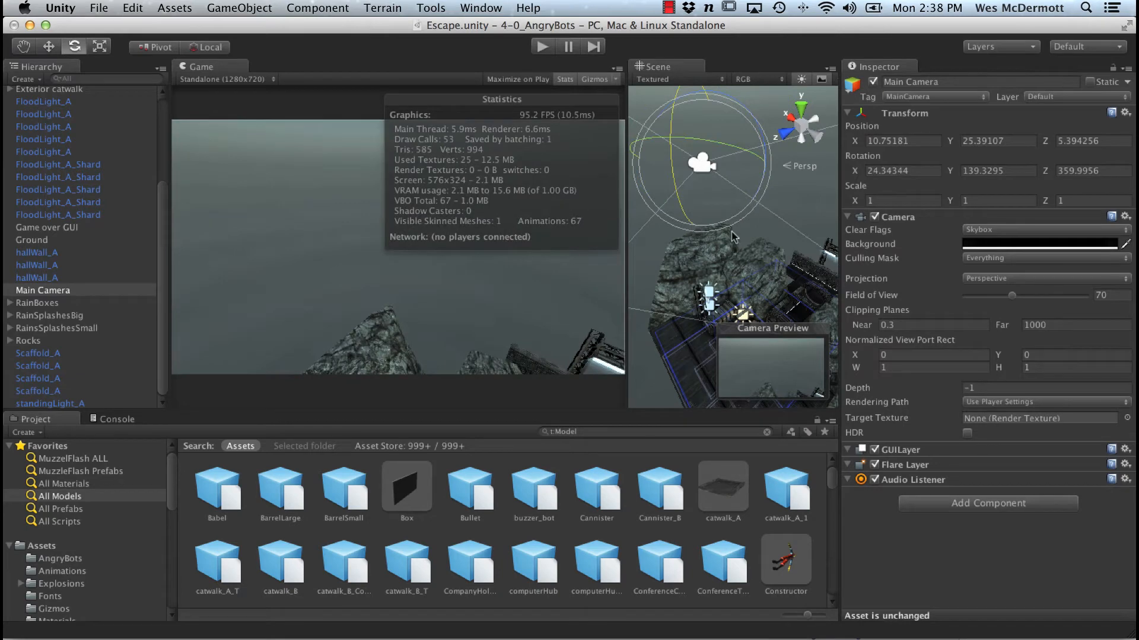
key(super+z)
key(super+z)
key(super+z)
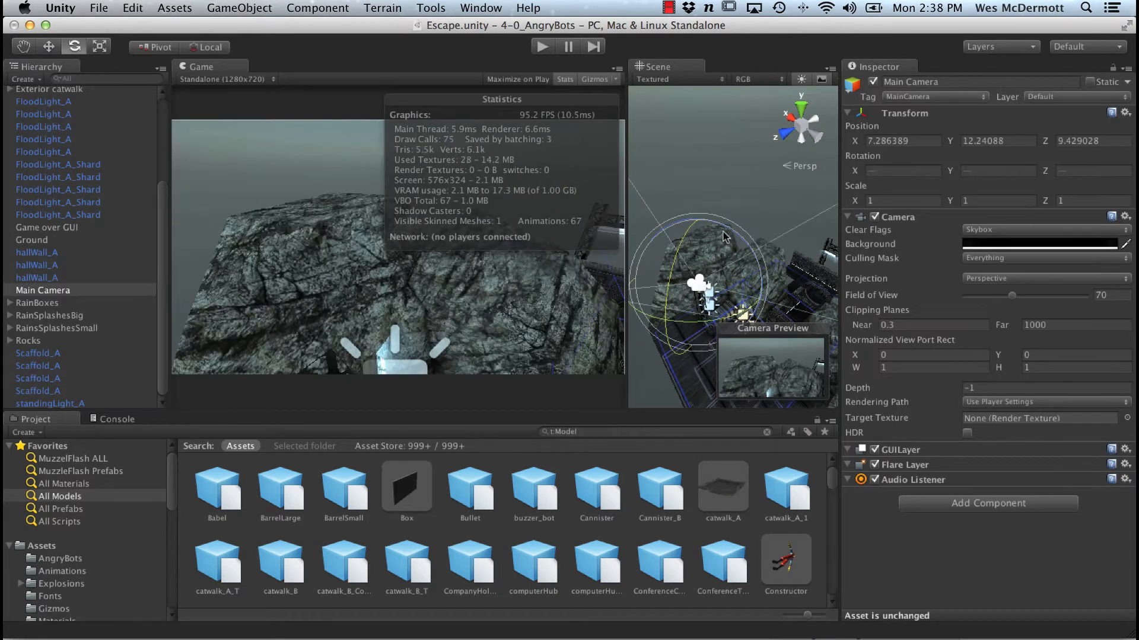
key(super+z)
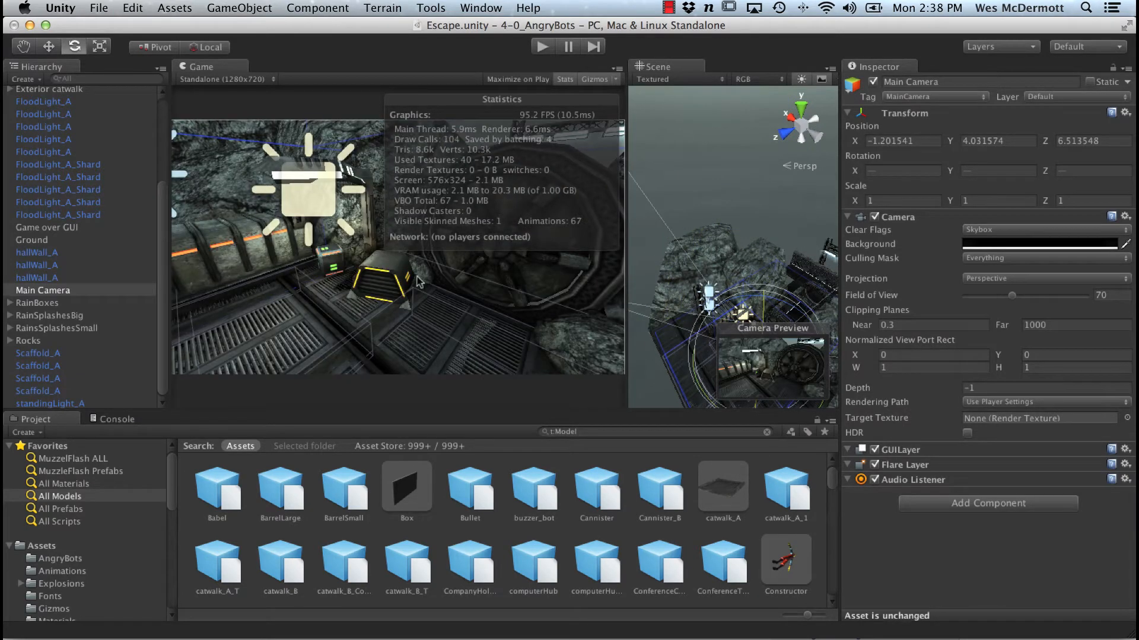
Examine the Main Camera and the surrounding rocks and walkway from several angles in the Scene view.
alt+drag(725, 243, 574, 254)
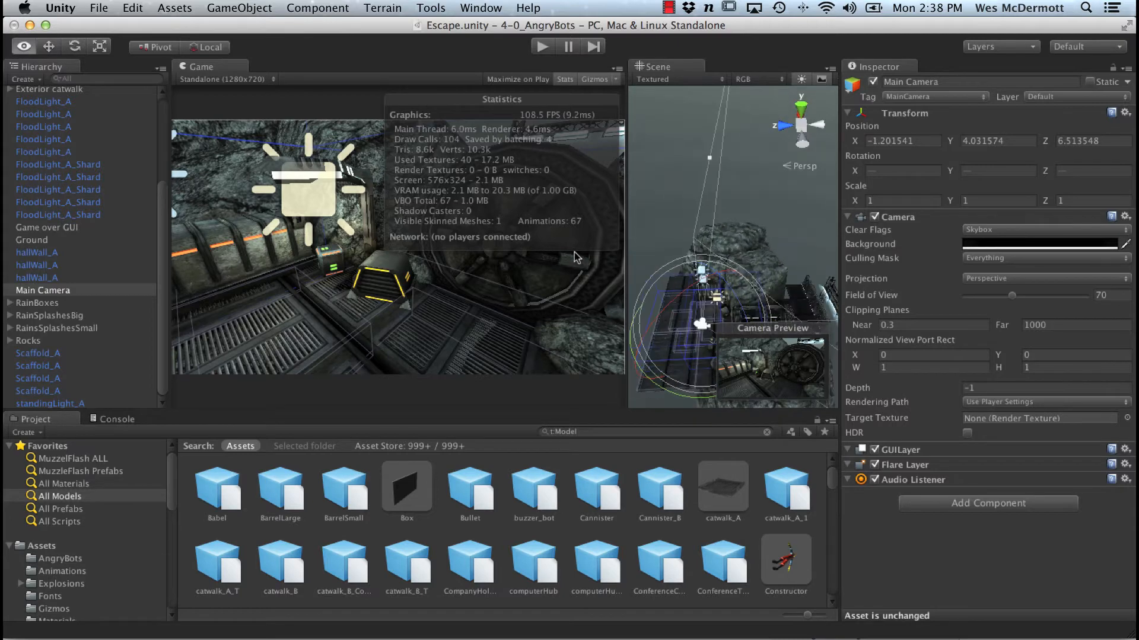
alt+middle_drag(741, 266, 714, 231)
alt+right_drag(715, 231, 711, 188)
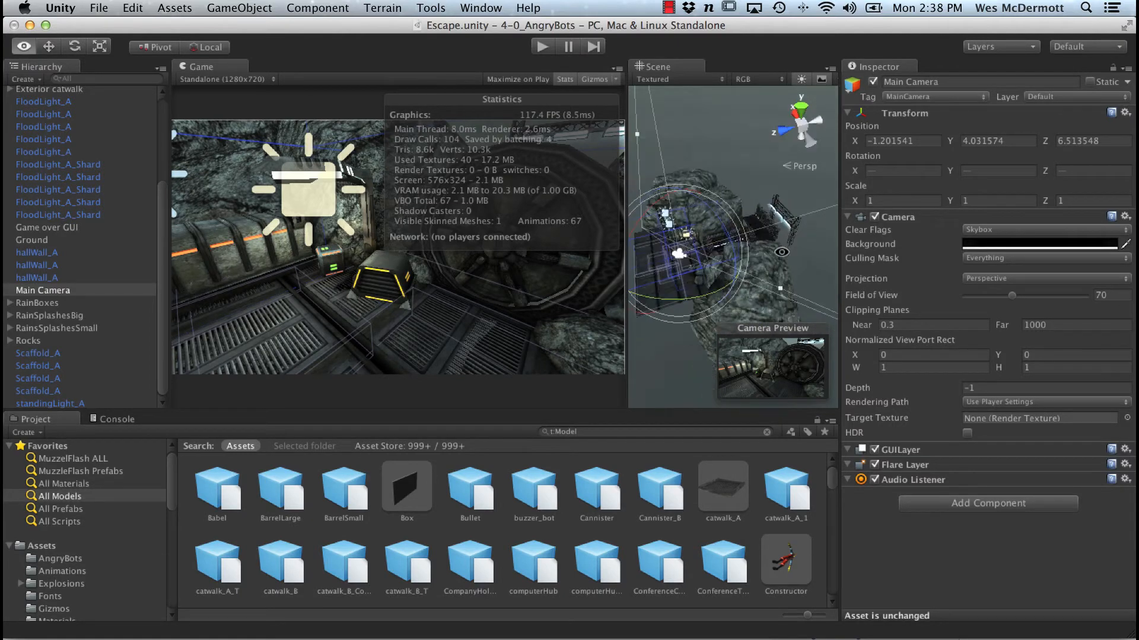
alt+drag(711, 191, 734, 249)
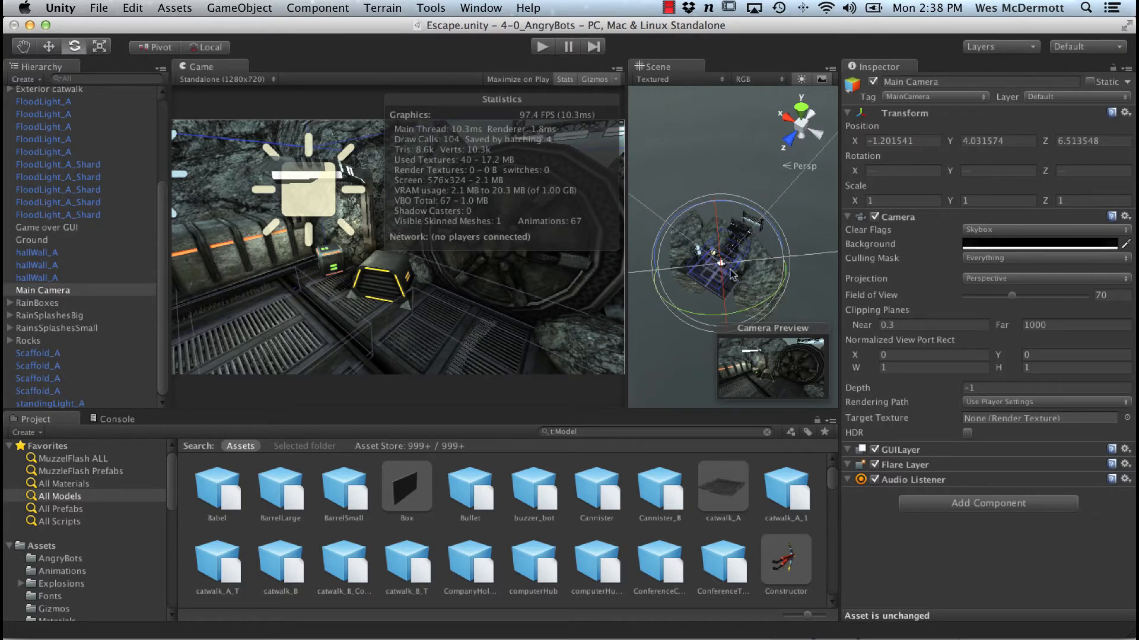
alt+drag(730, 273, 777, 283)
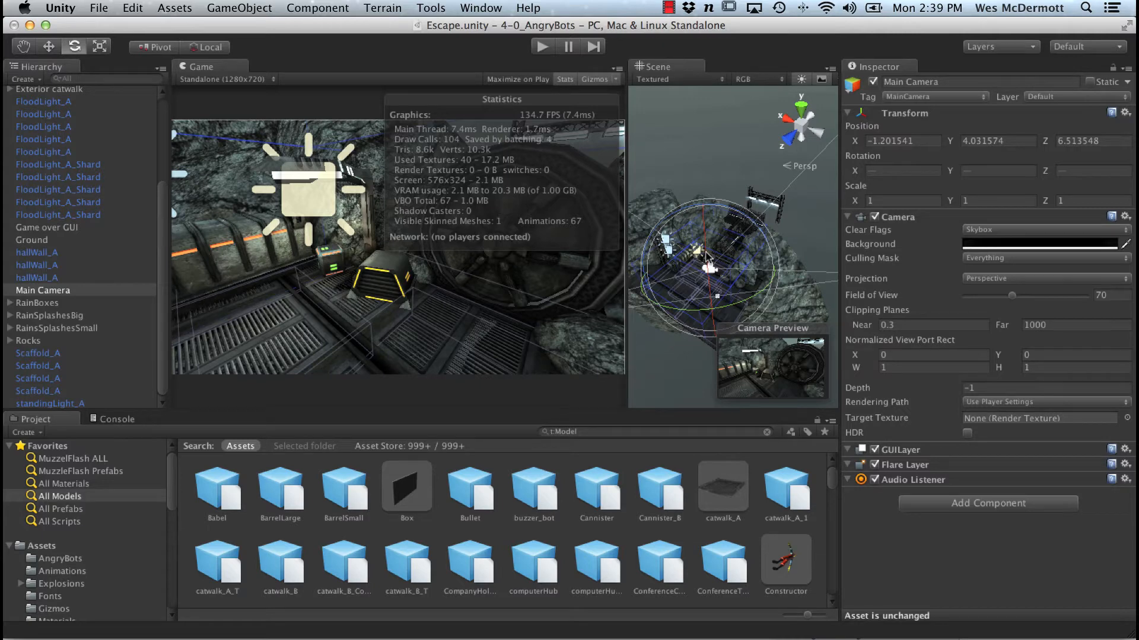
alt+right_drag(711, 278, 765, 292)
alt+drag(765, 292, 749, 285)
key(w)
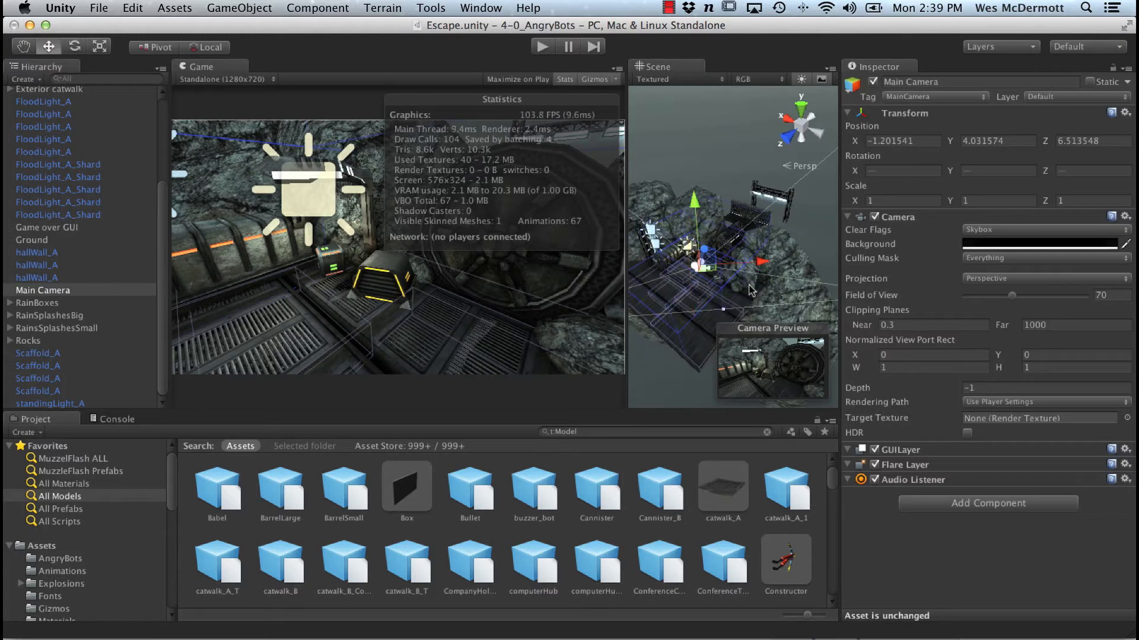
alt+drag(738, 236, 706, 243)
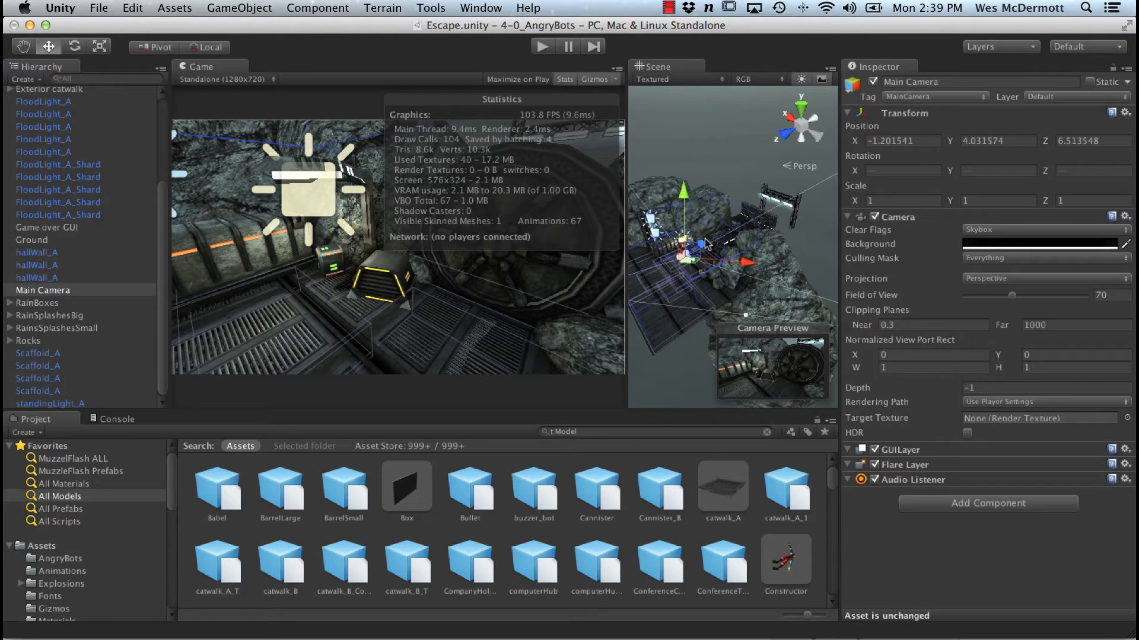
alt+right_drag(706, 243, 774, 282)
alt+drag(774, 282, 744, 279)
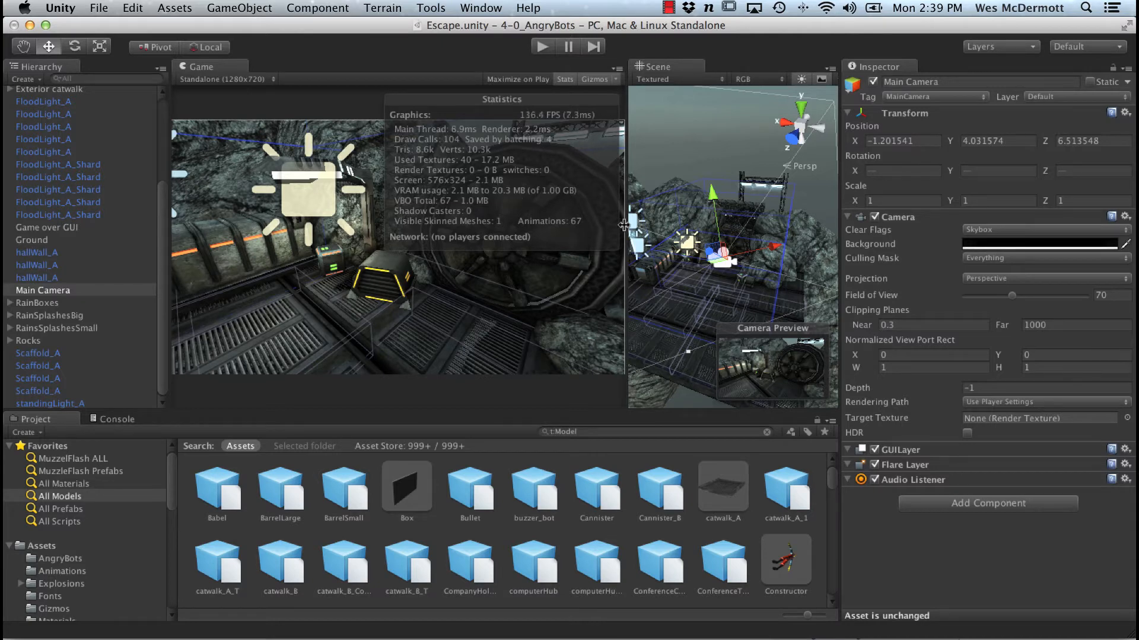
Widen the Scene view around a closer framing of the Main Camera, and hide the Game view's rendering statistics.
drag(624, 225, 554, 225)
alt+right_drag(788, 225, 801, 230)
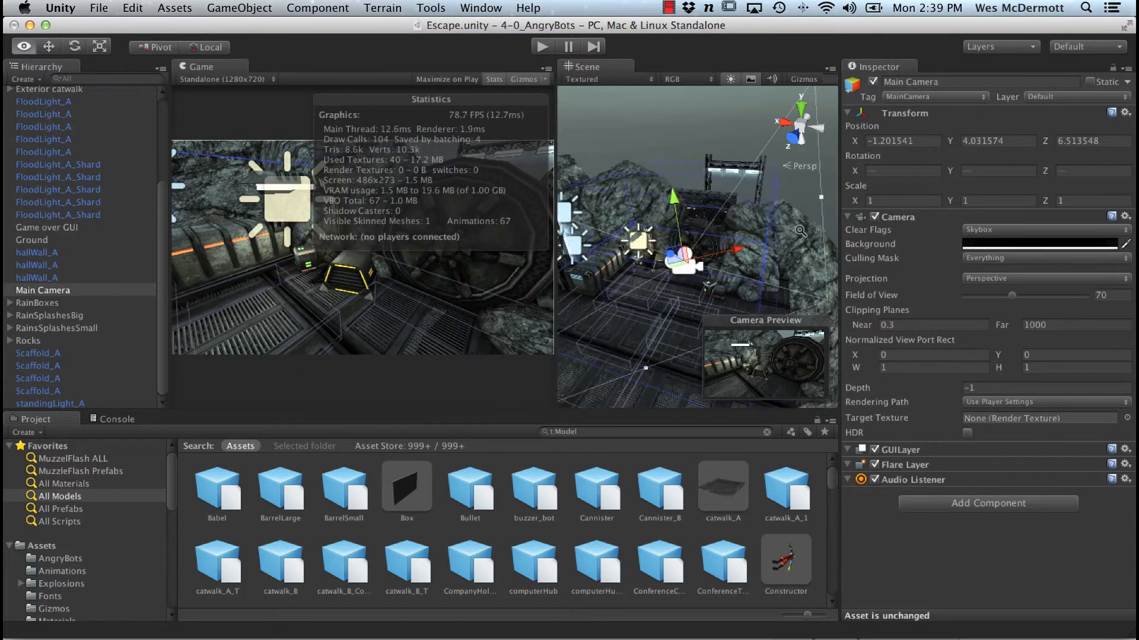
alt+drag(800, 231, 729, 224)
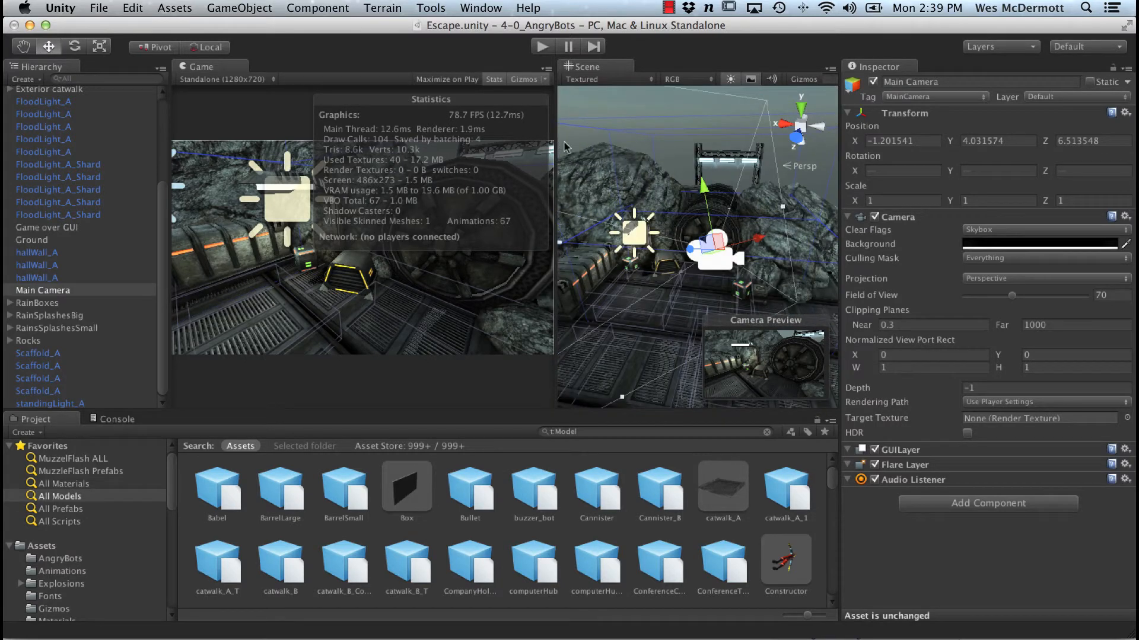
click(495, 80)
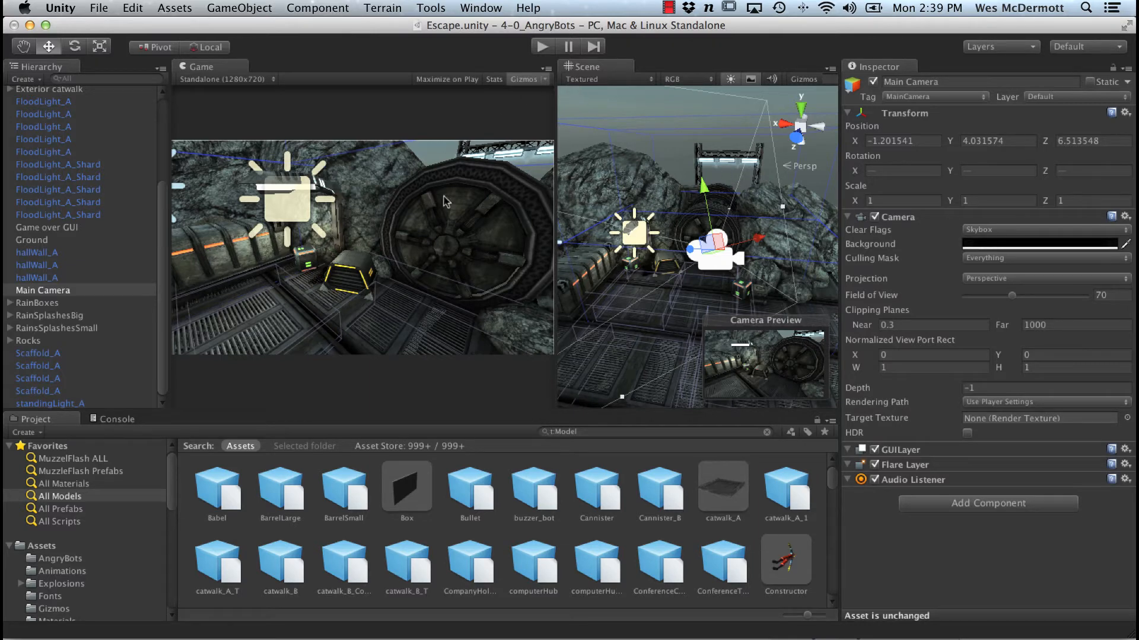
Toggle the Game view's gizmos off and on, shrink the 3D gizmo icons, and leave the gizmos hidden.
click(525, 83)
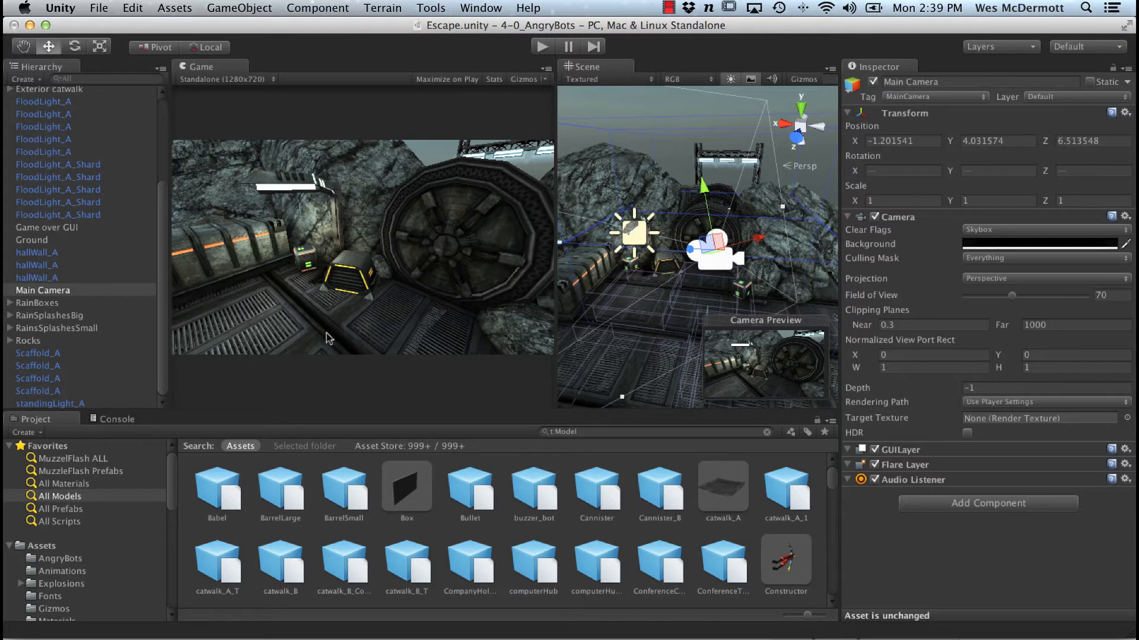
click(521, 80)
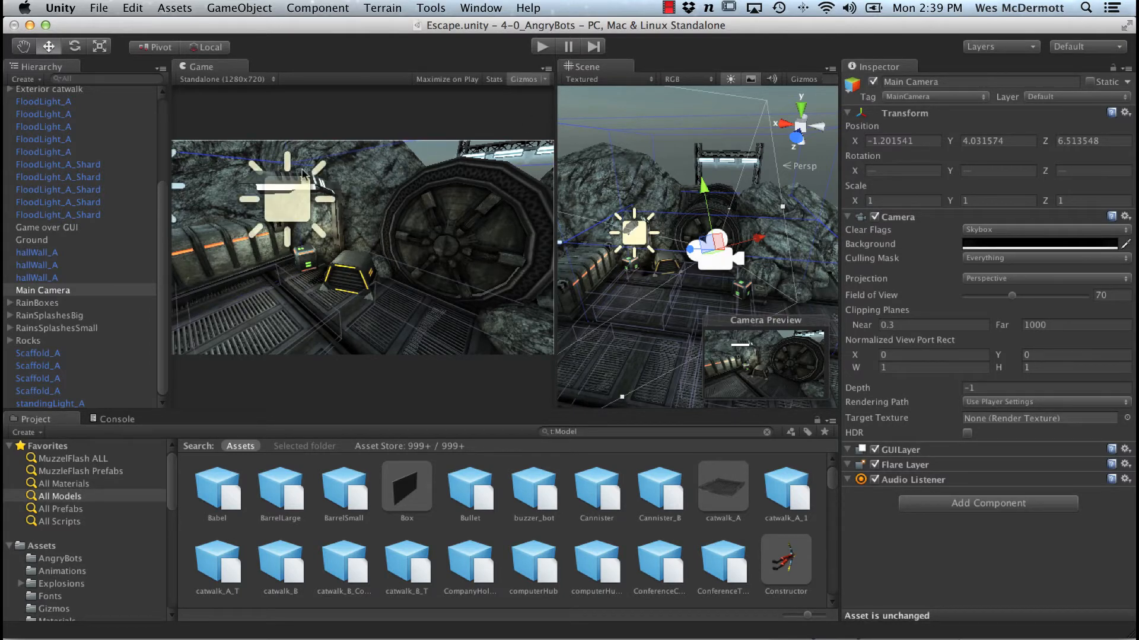
click(545, 80)
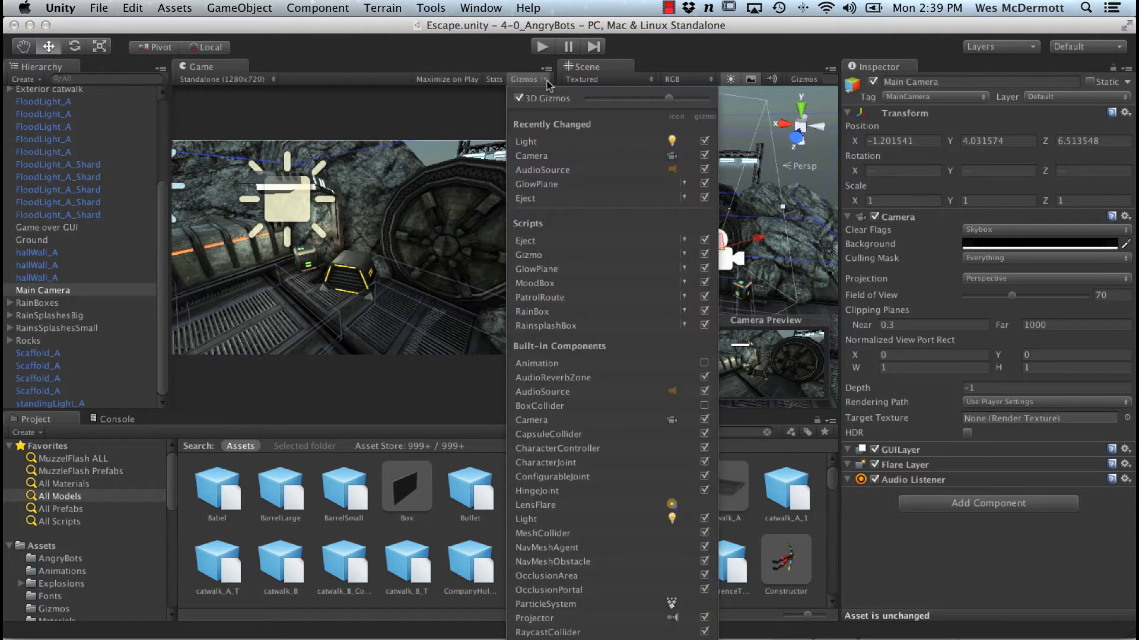
drag(663, 96, 651, 104)
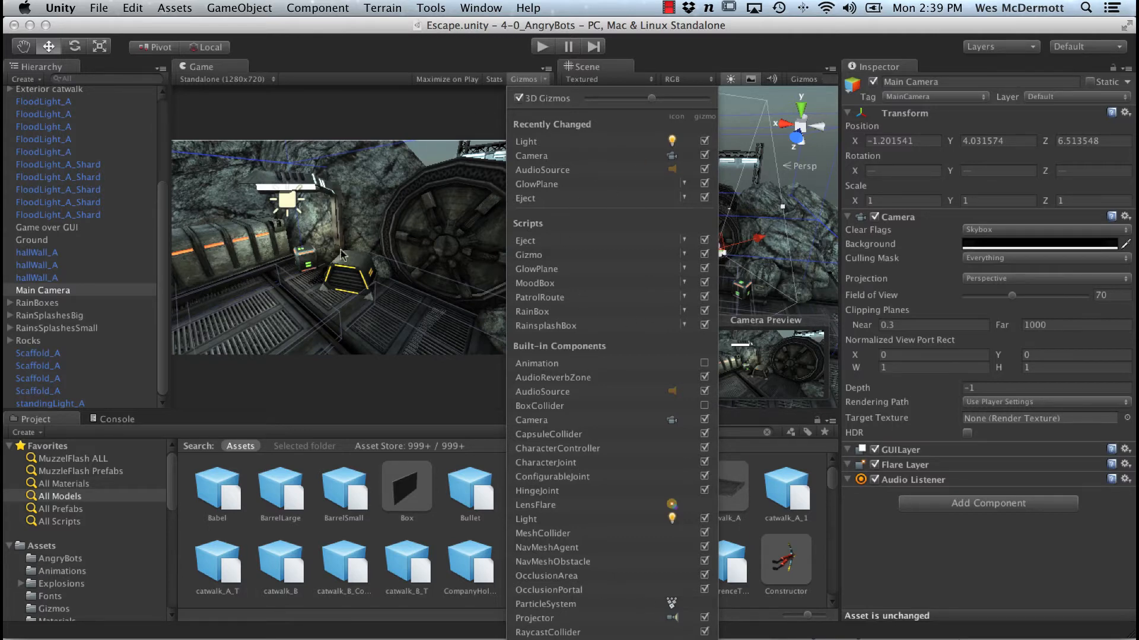
click(461, 107)
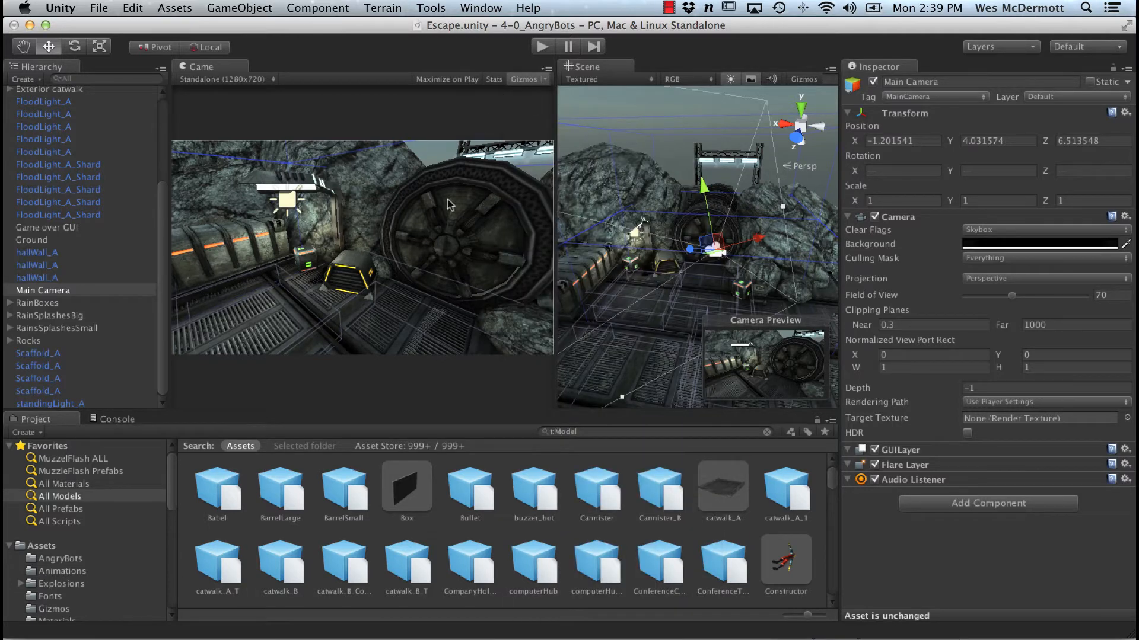
click(516, 80)
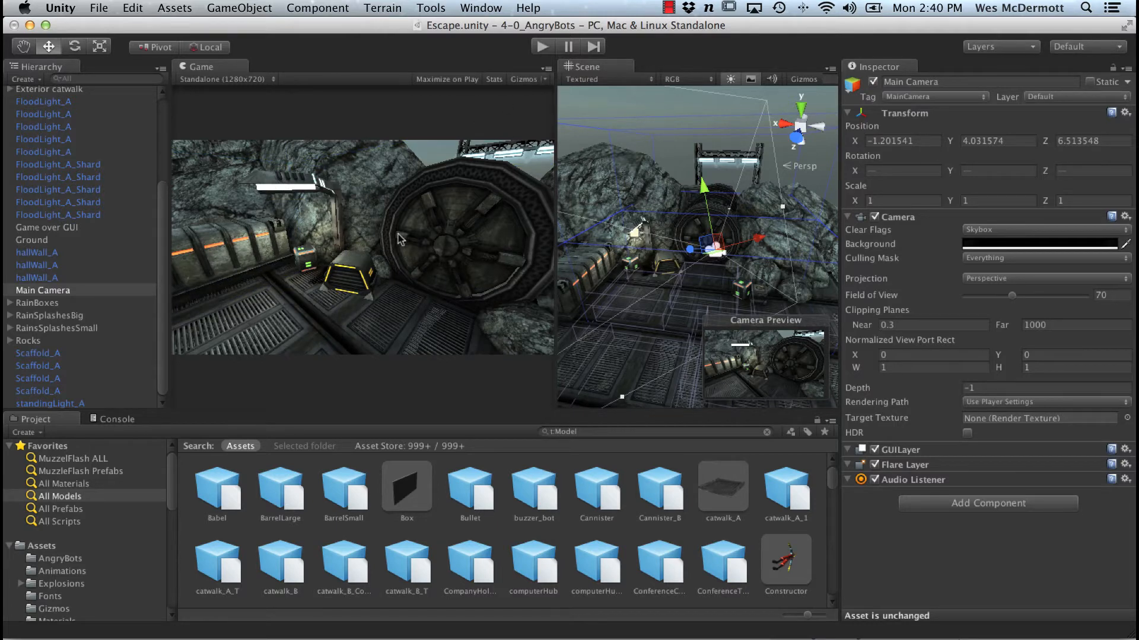
Widen the Scene view further at the Game view's expense, and bring up the Console.
drag(558, 292, 508, 289)
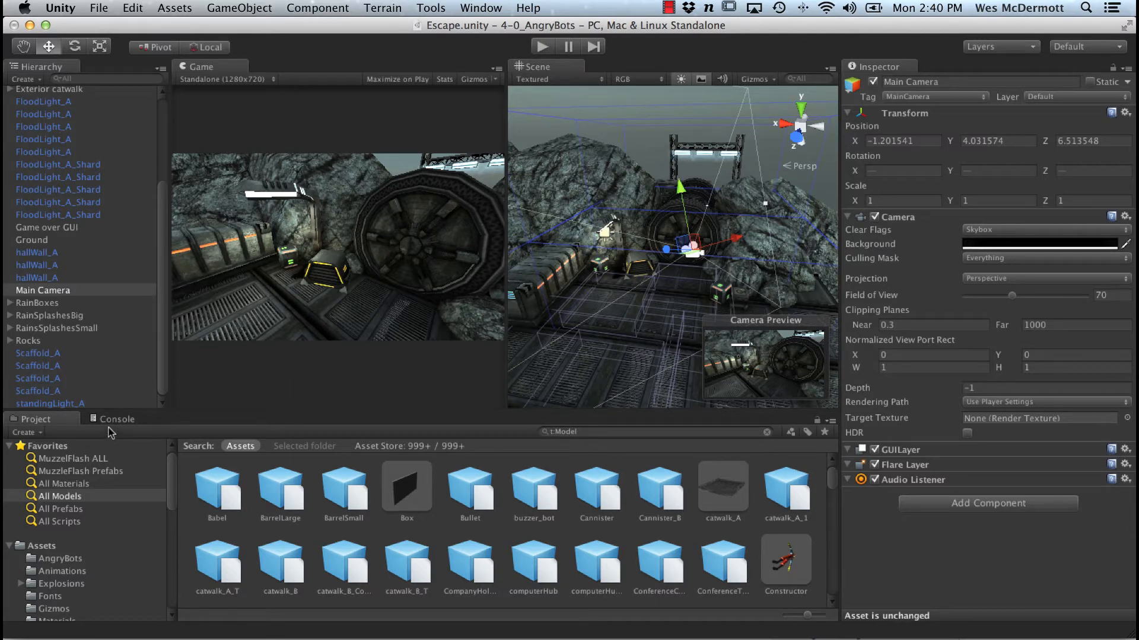
click(478, 9)
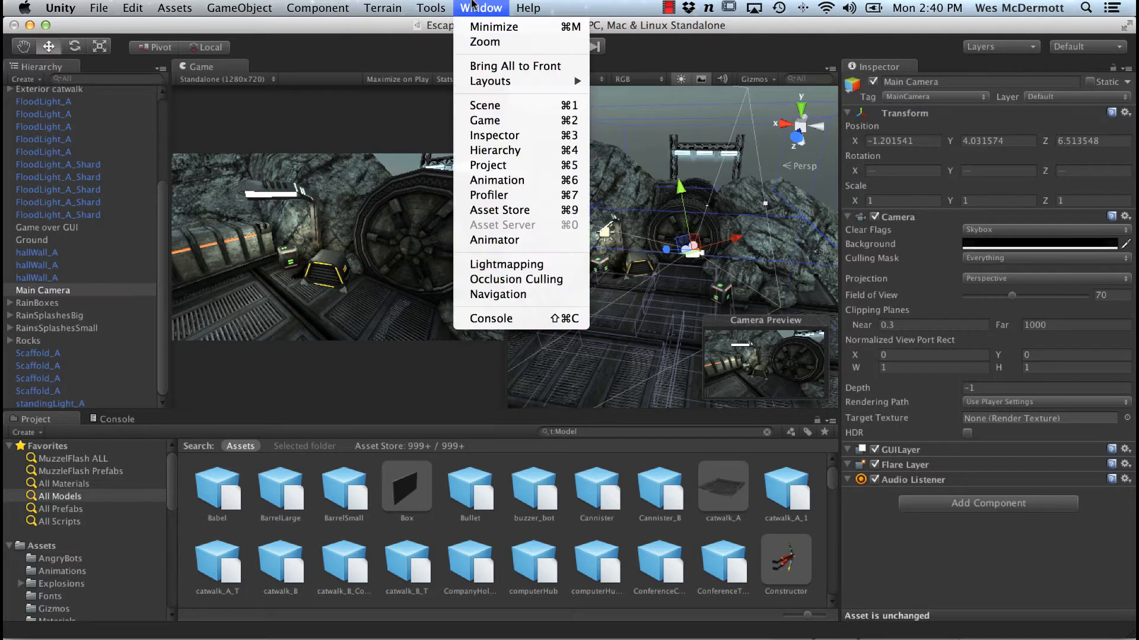
click(386, 123)
click(125, 422)
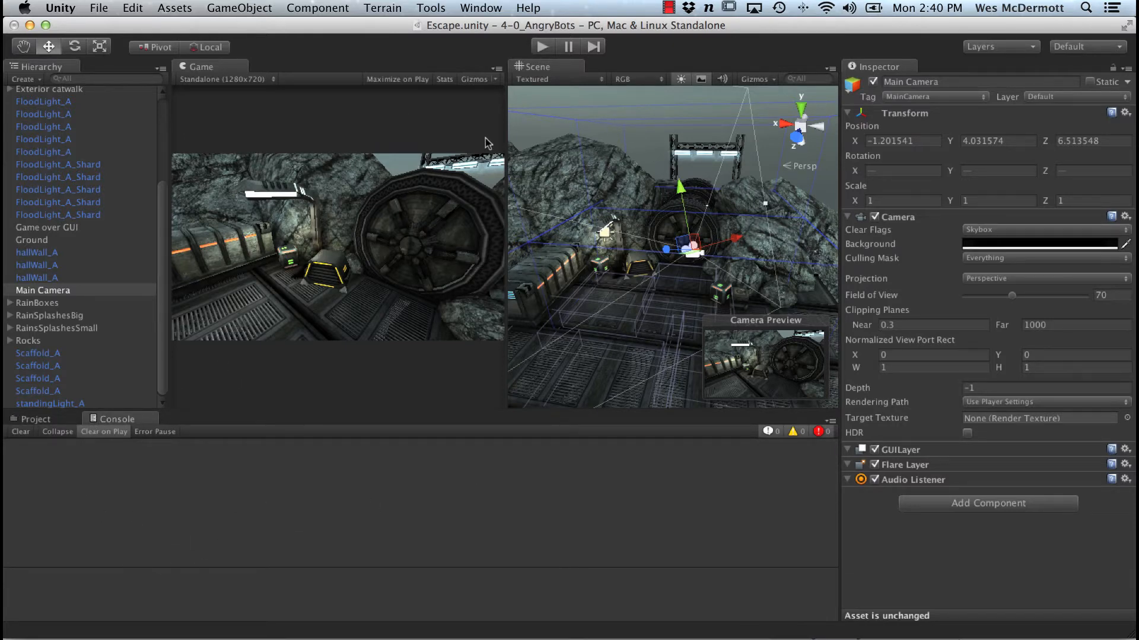
Pull the Console out of its dock, return it beside the Project view, and switch between the two.
click(480, 8)
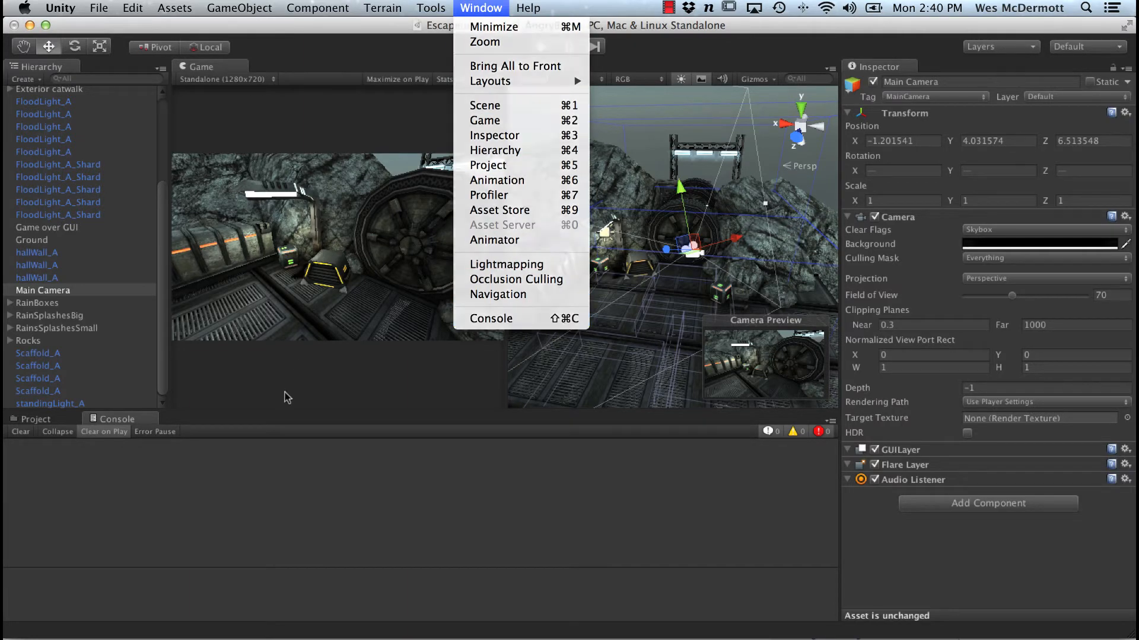
click(526, 325)
drag(117, 419, 686, 507)
drag(596, 419, 85, 431)
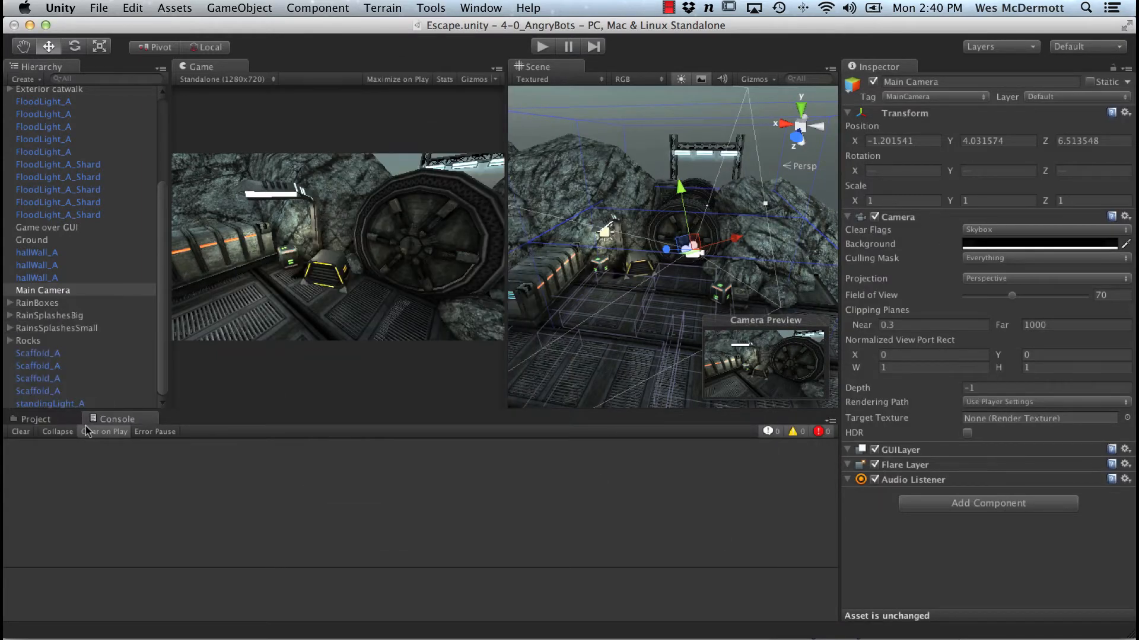
click(41, 421)
click(114, 420)
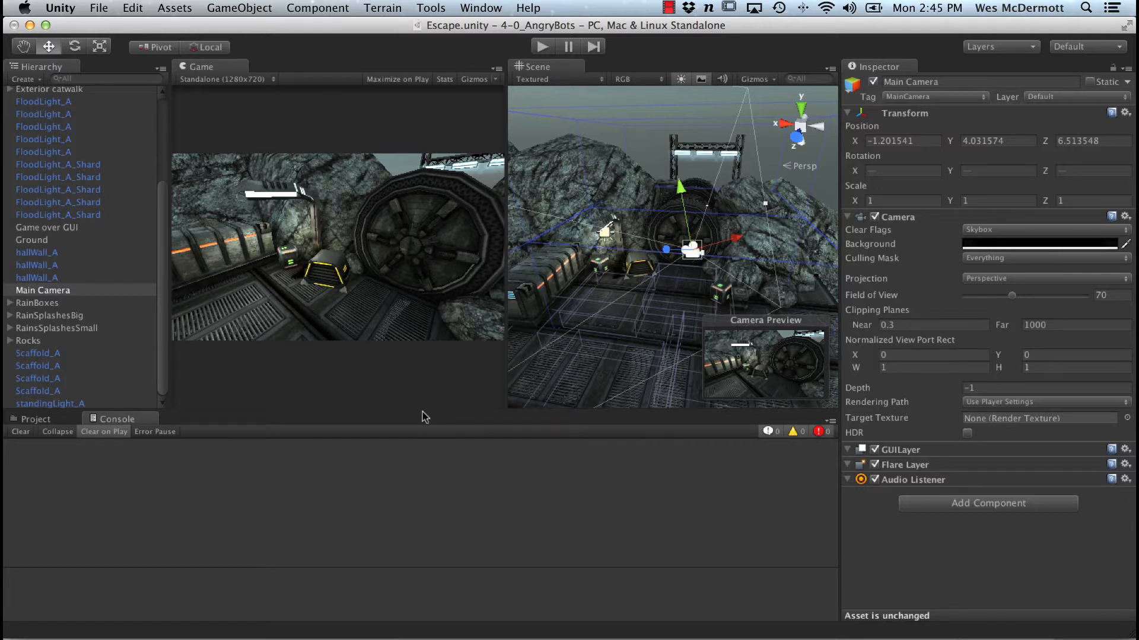
Open the AutoFire script from the project's All Scripts favorite in MonoDevelop.
click(27, 420)
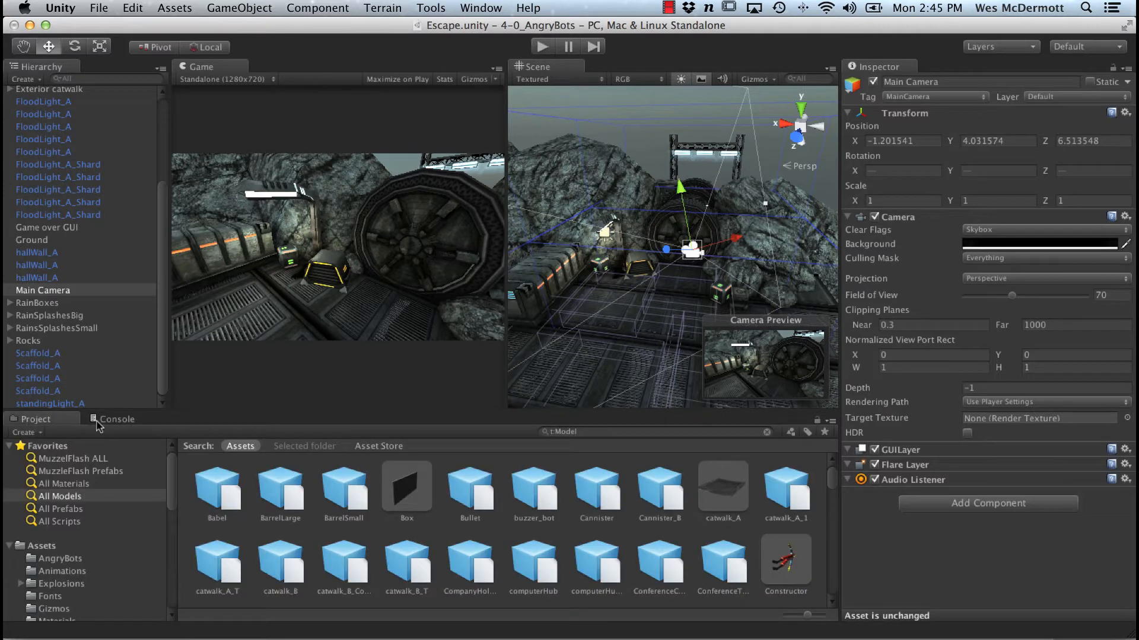
click(59, 523)
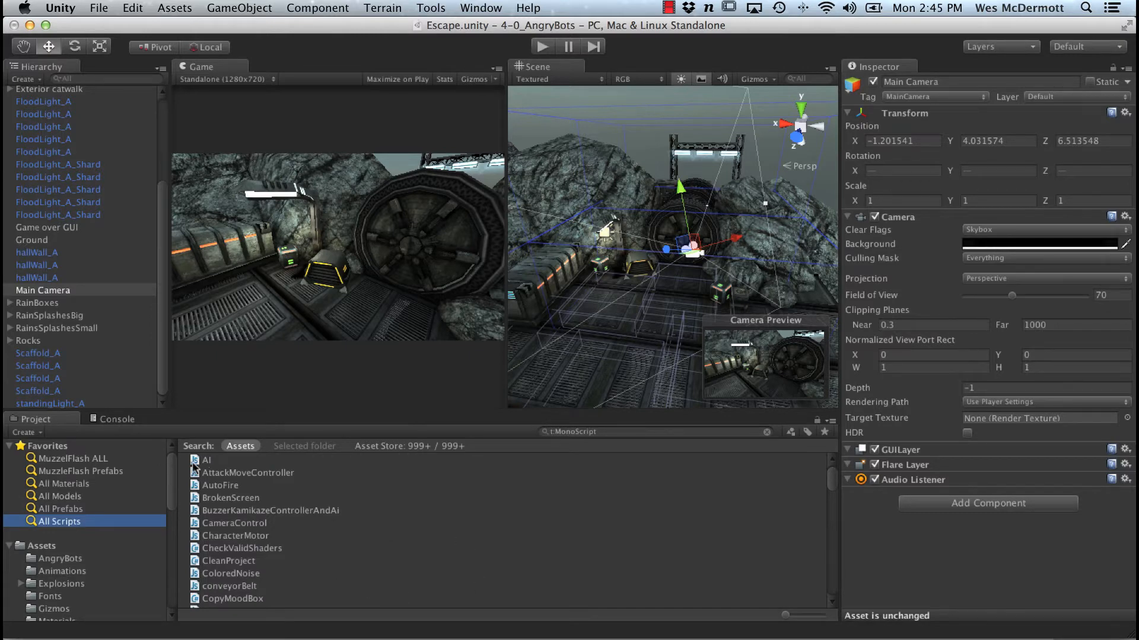
click(268, 487)
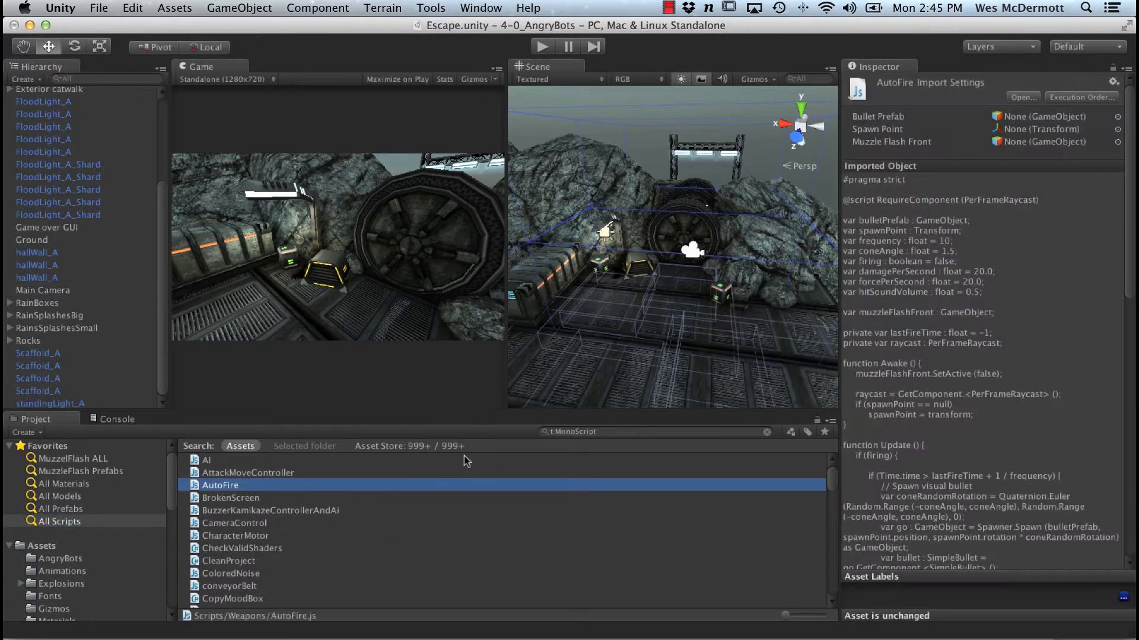
double_click(196, 487)
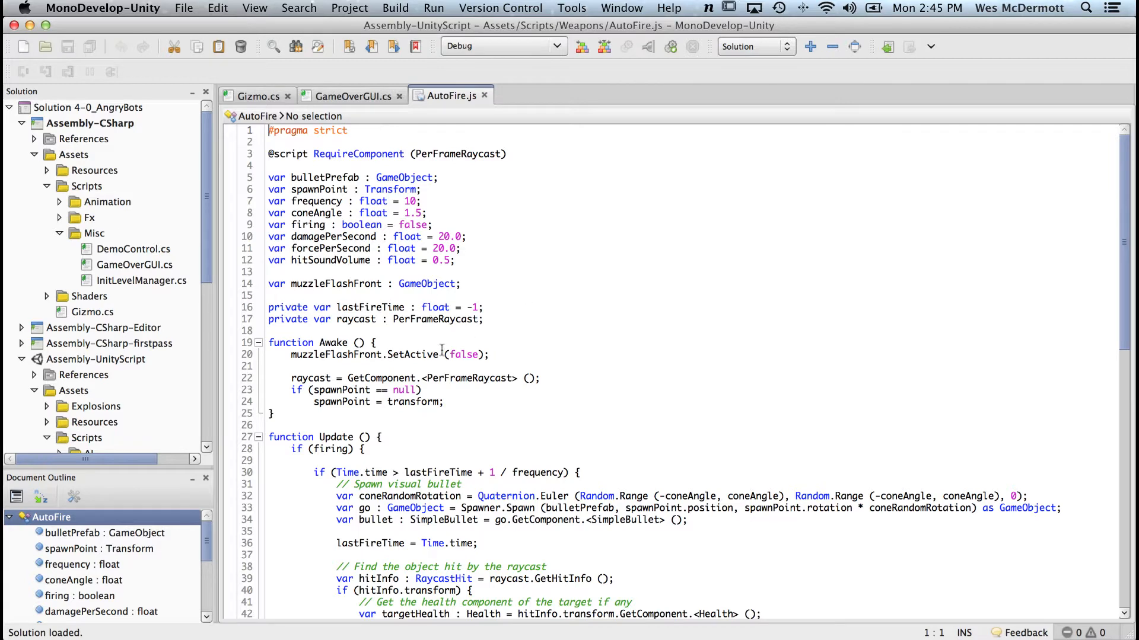
Comment out the "function Update () {" line of AutoFire.js with // and save the script.
scroll(440, 350, down, 3)
click(271, 323)
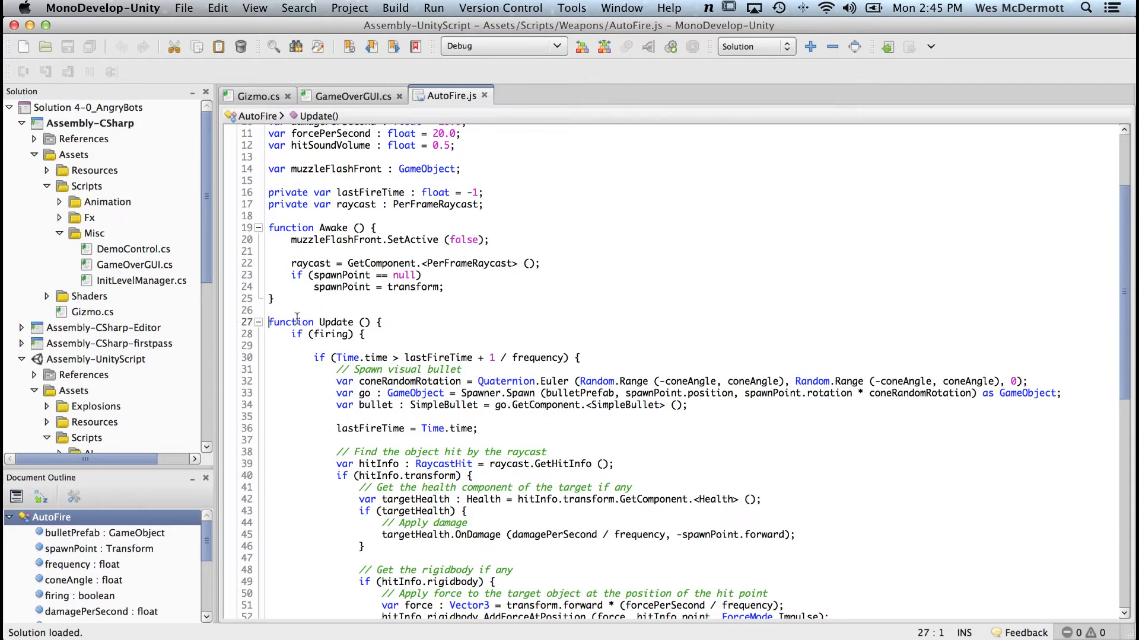
text(//)
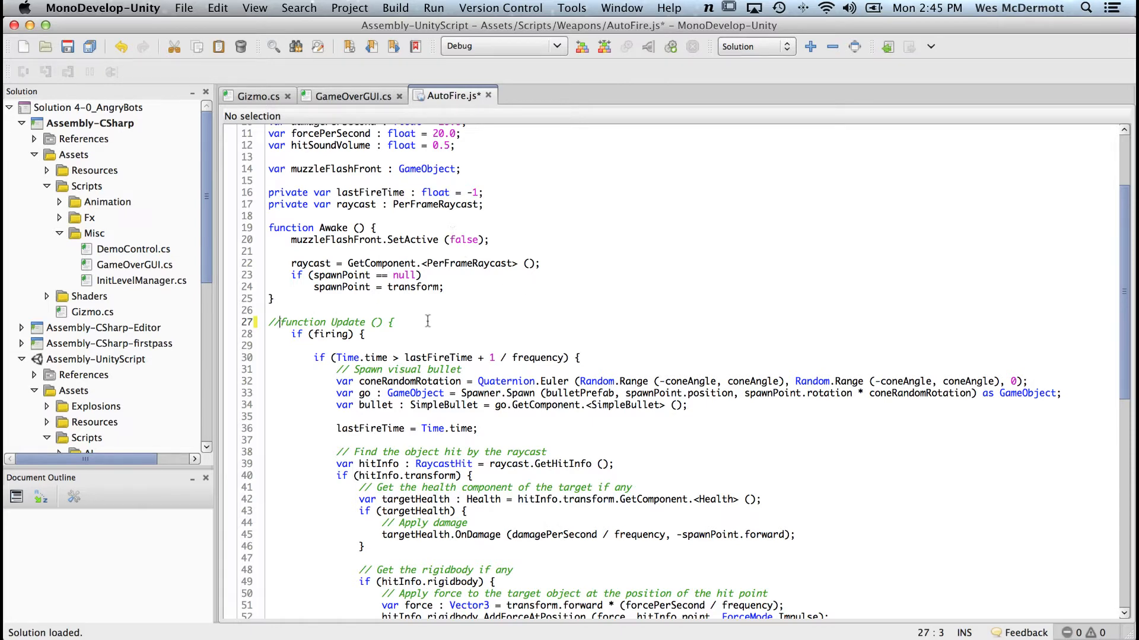
key(super+s)
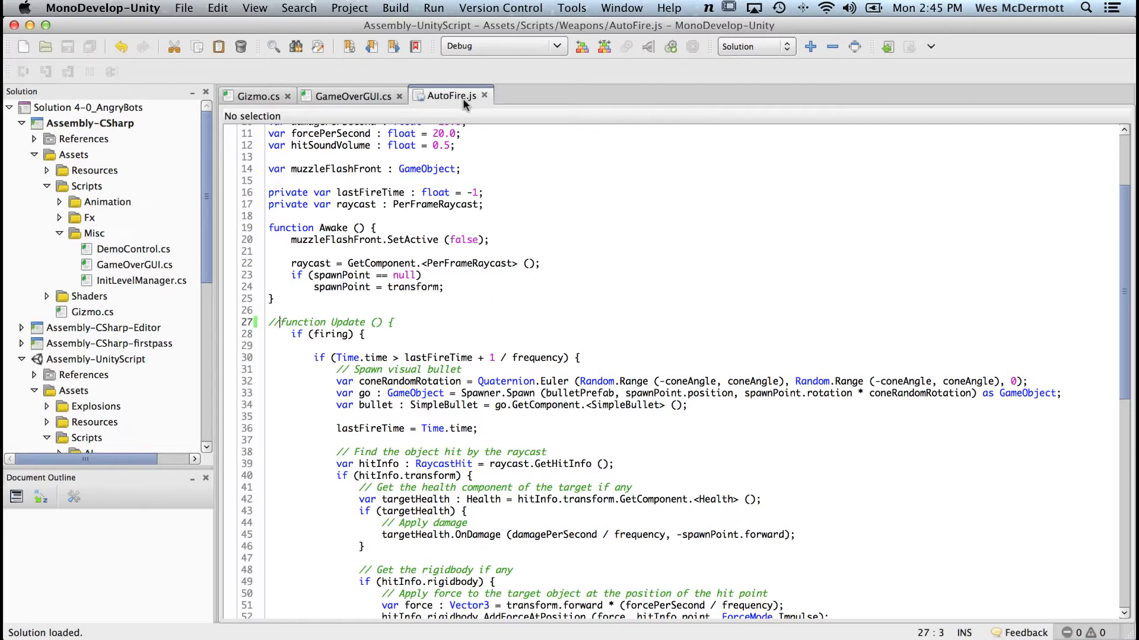
Switch back to Unity, check the script's compile error in the Console, and filter error messages out of the list.
key(super+Tab)
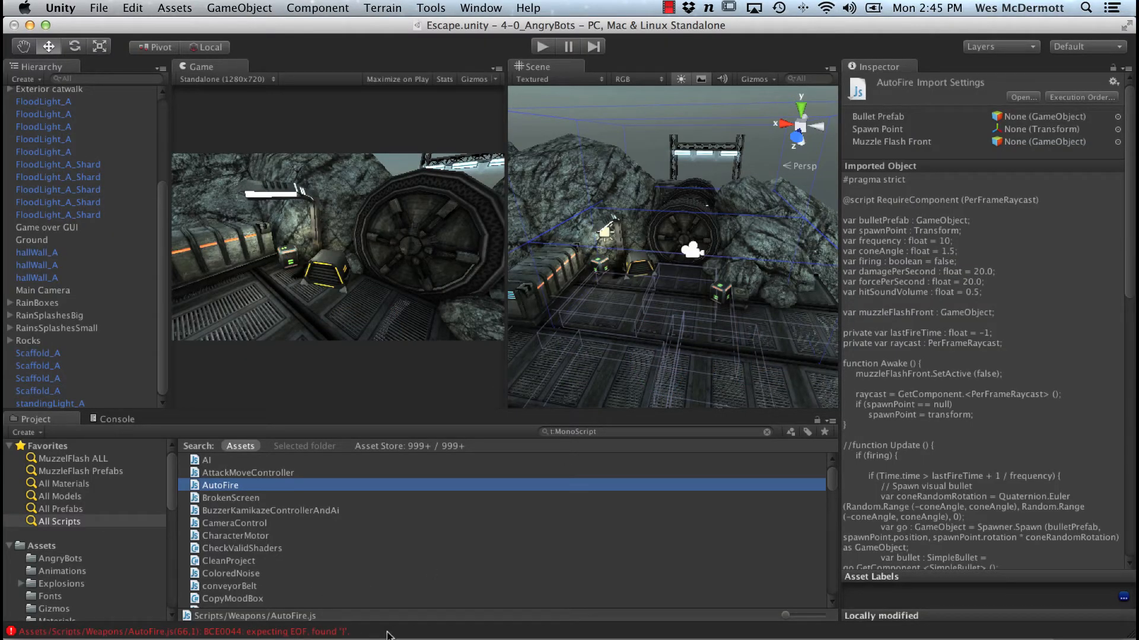
click(114, 419)
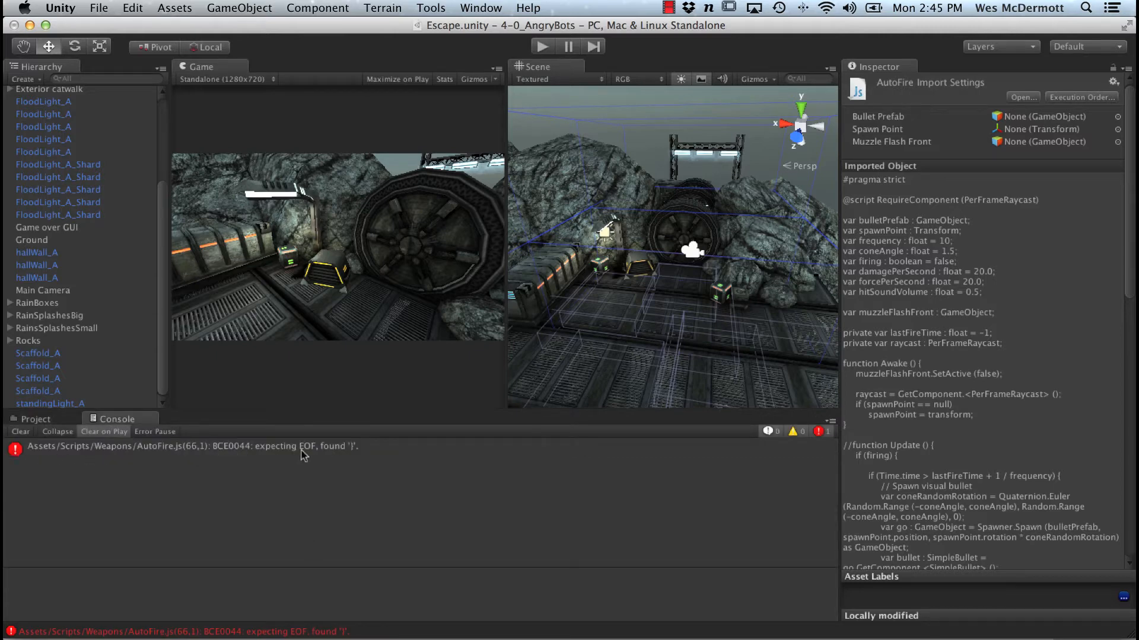
click(823, 431)
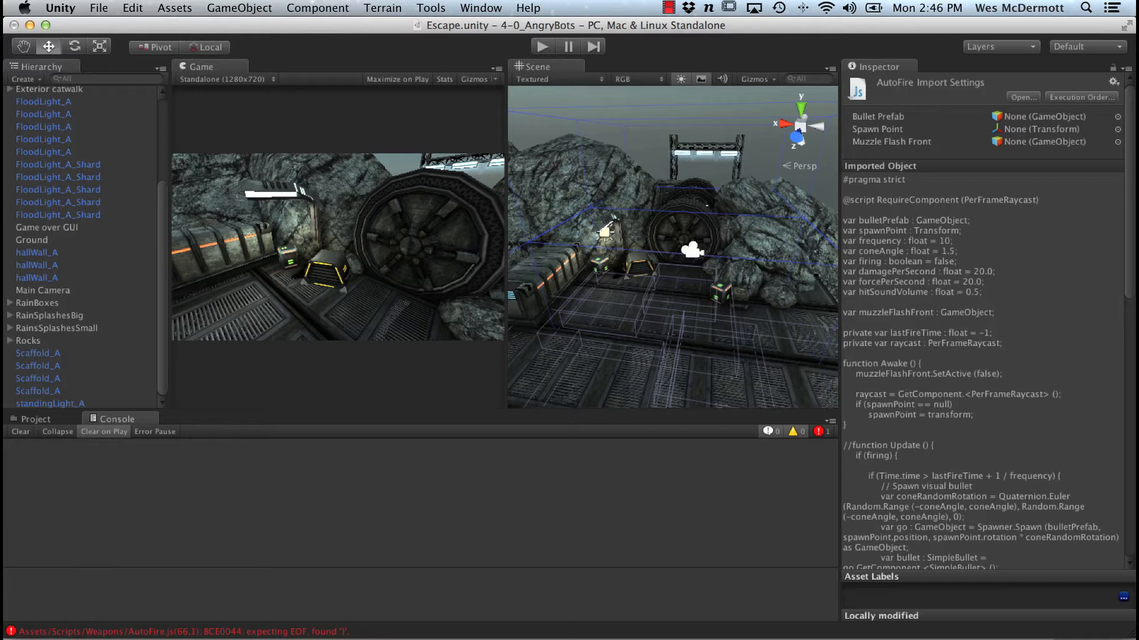
Show error messages in the Console again and open the AutoFire.js compile error at its line in MonoDevelop.
click(818, 432)
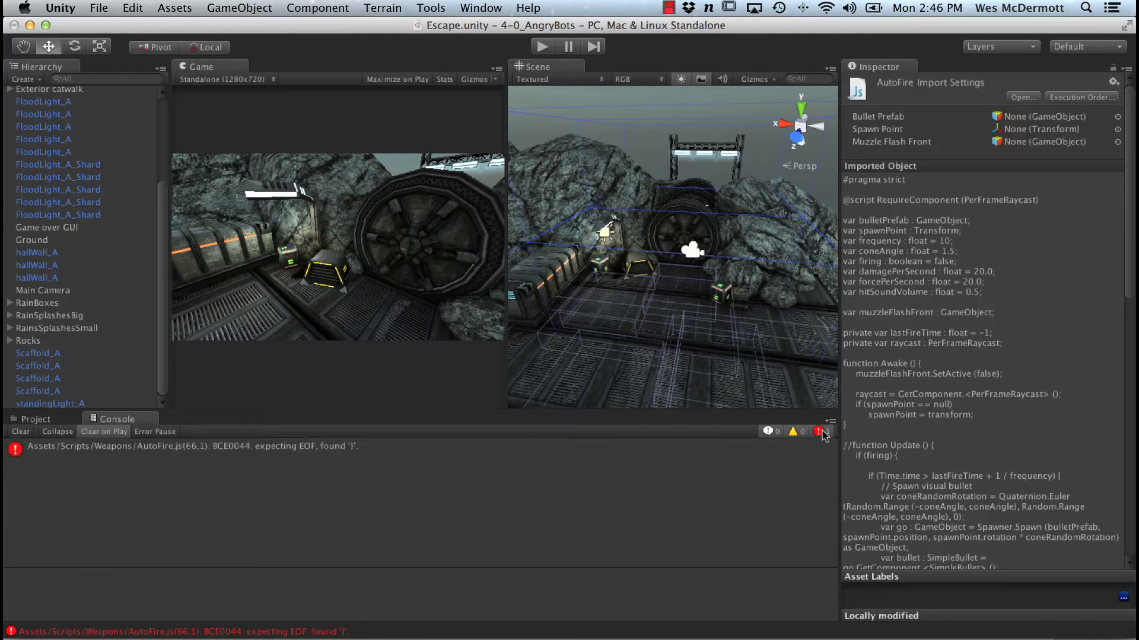
click(112, 448)
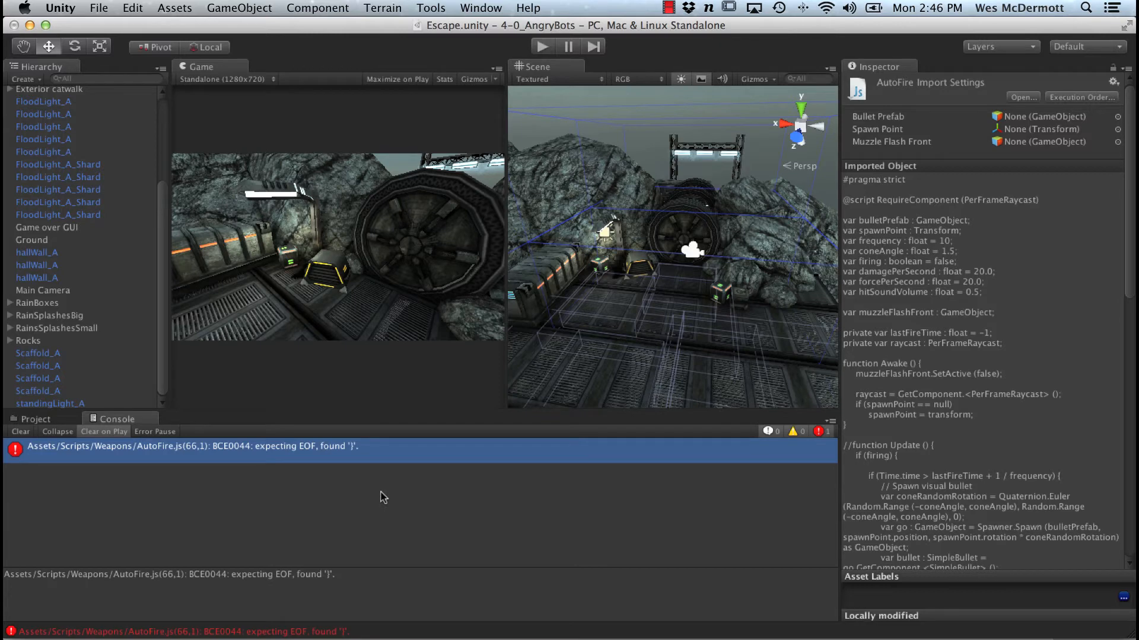
double_click(100, 446)
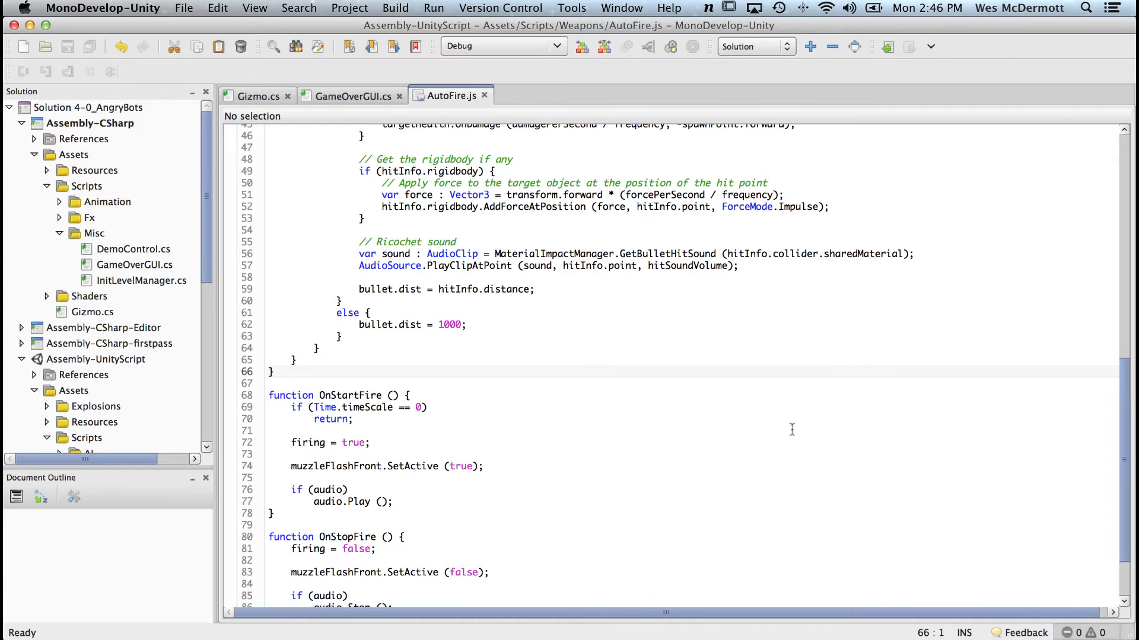
Remove the // comment marks before "function Update () {" on line 27 of AutoFire.js and save the script.
drag(1123, 385, 1119, 227)
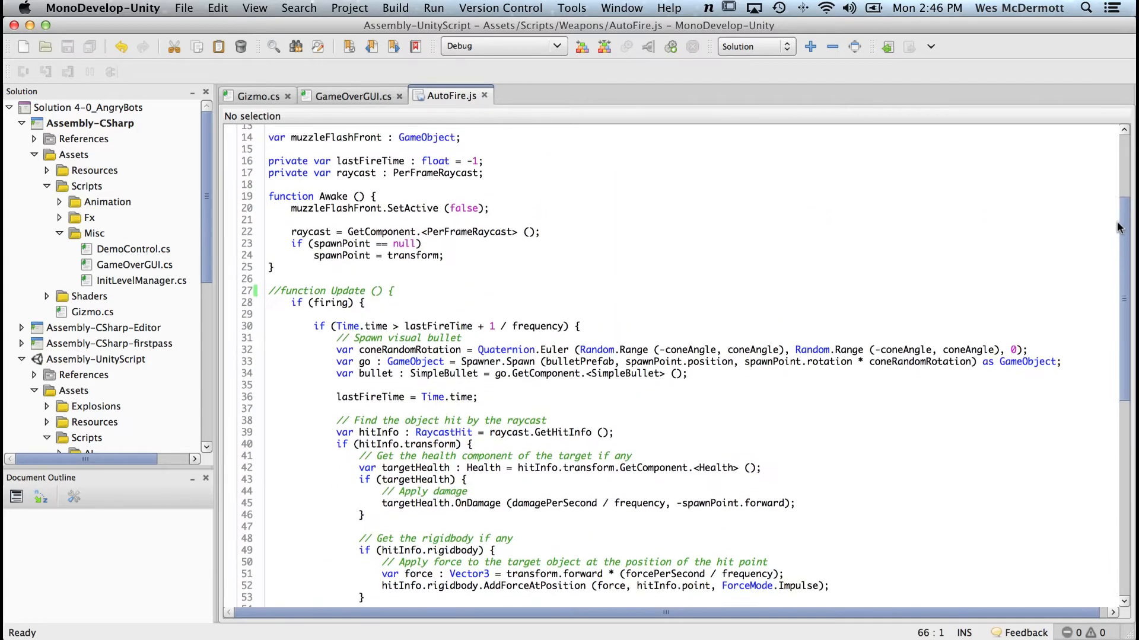
click(388, 292)
click(278, 293)
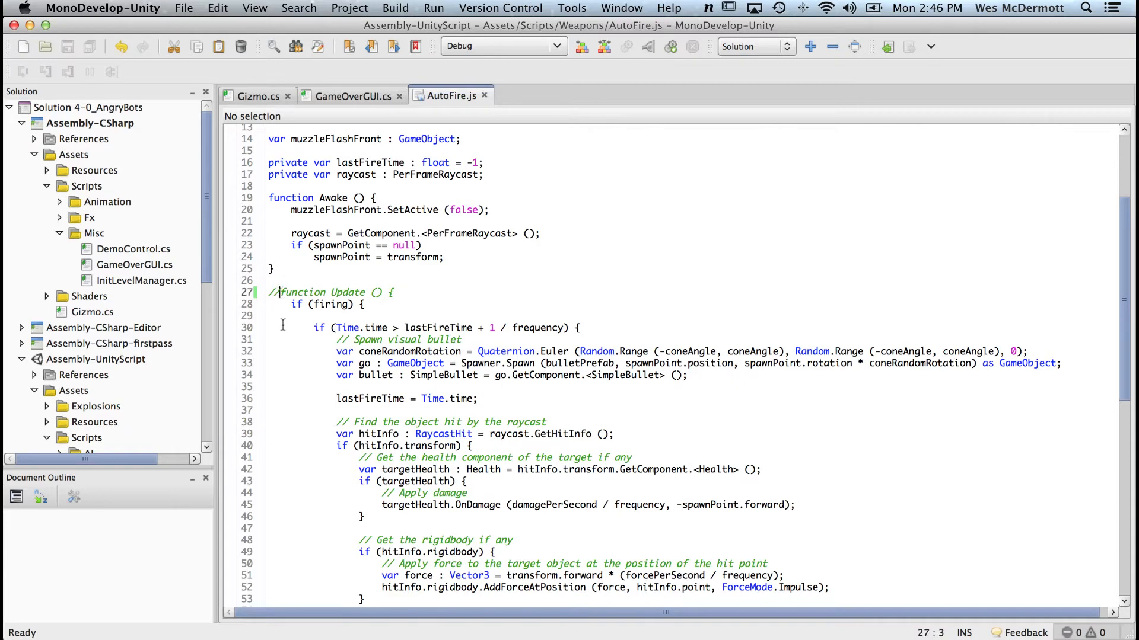
key(BackSpace)
key(BackSpace)
key(super+s)
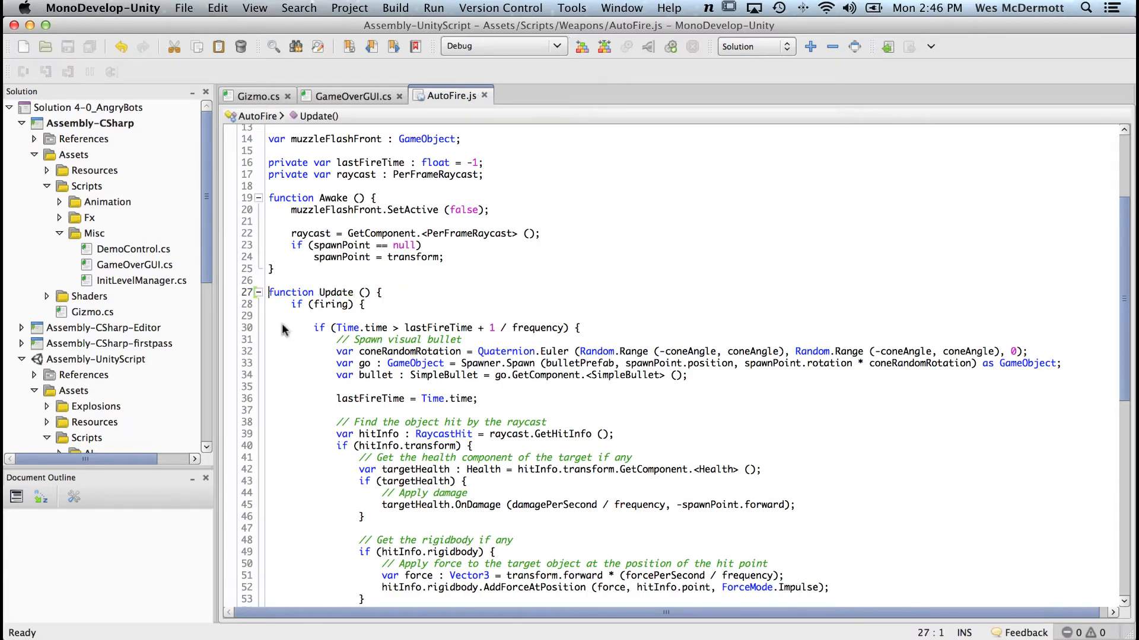
Switch back to Unity and try out the Console's info message filter and its Collapse option.
key(super+Tab)
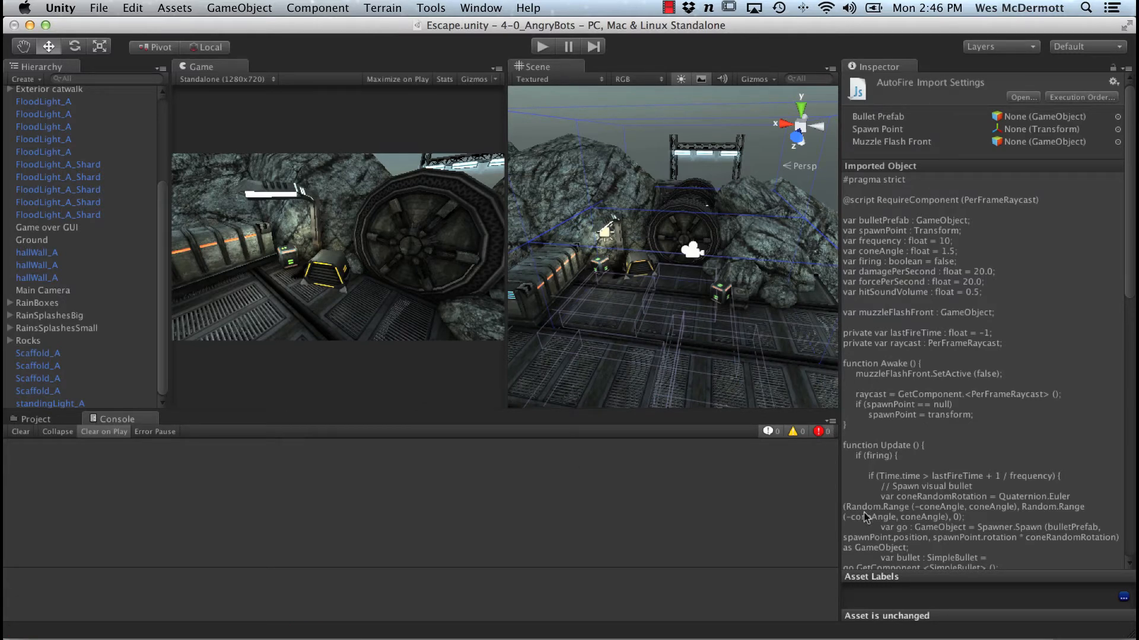
click(770, 432)
click(769, 432)
click(70, 433)
click(58, 431)
click(103, 433)
Switch to MonoDevelop and bring up the already open GameOverGUI.cs script.
key(super+Tab)
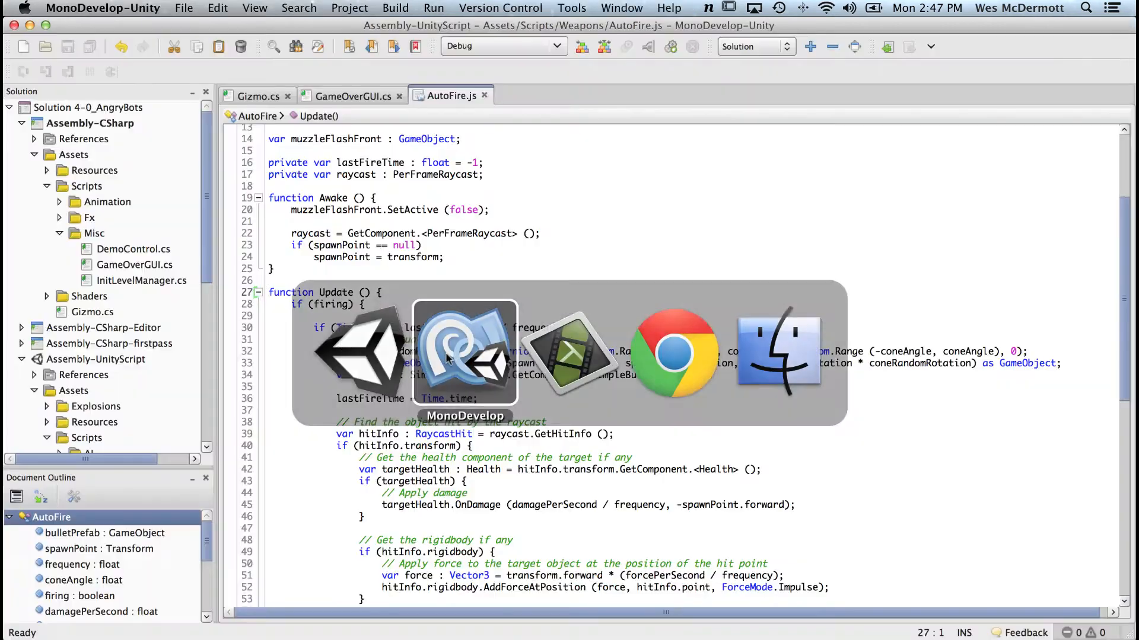
click(340, 98)
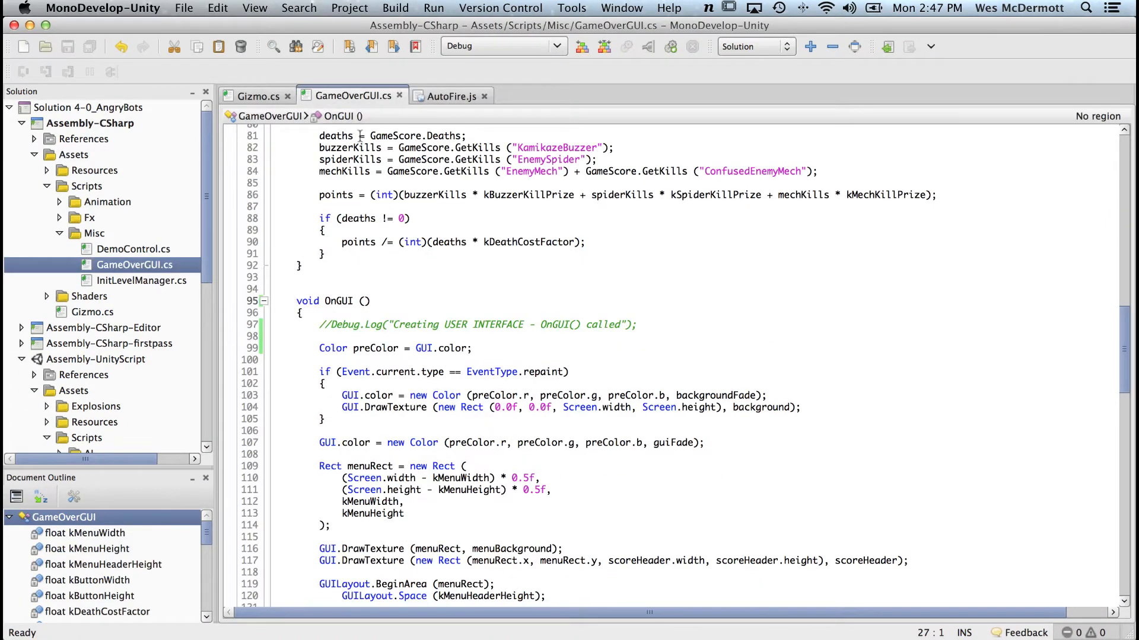
Return to Unity, play the Escape scene to view its score screen, and stop playback.
key(super+Tab)
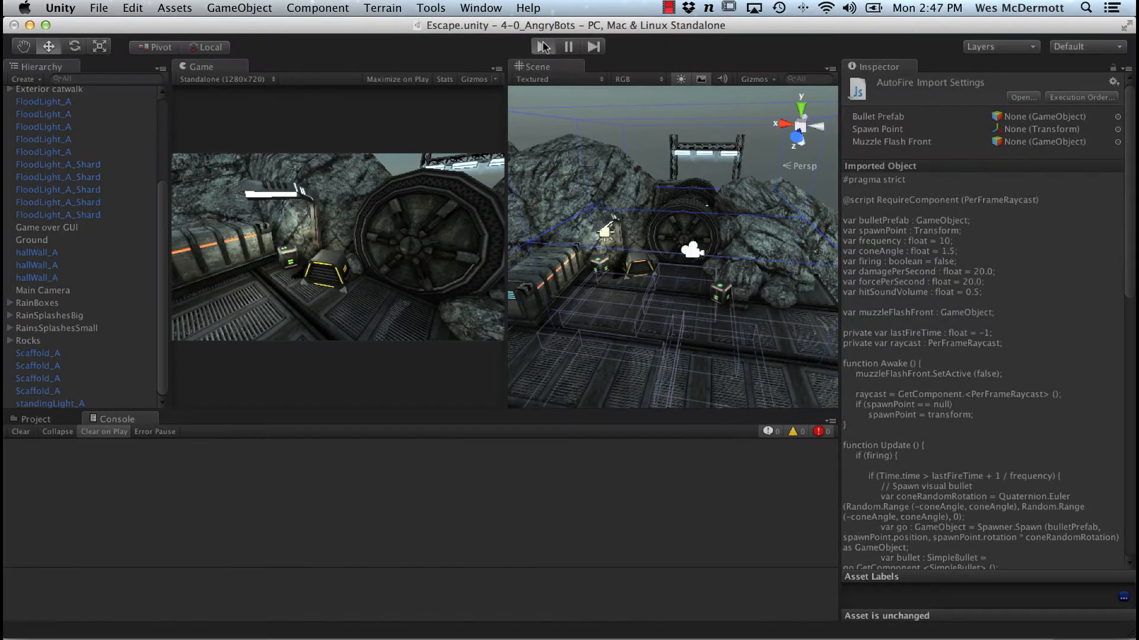
click(544, 47)
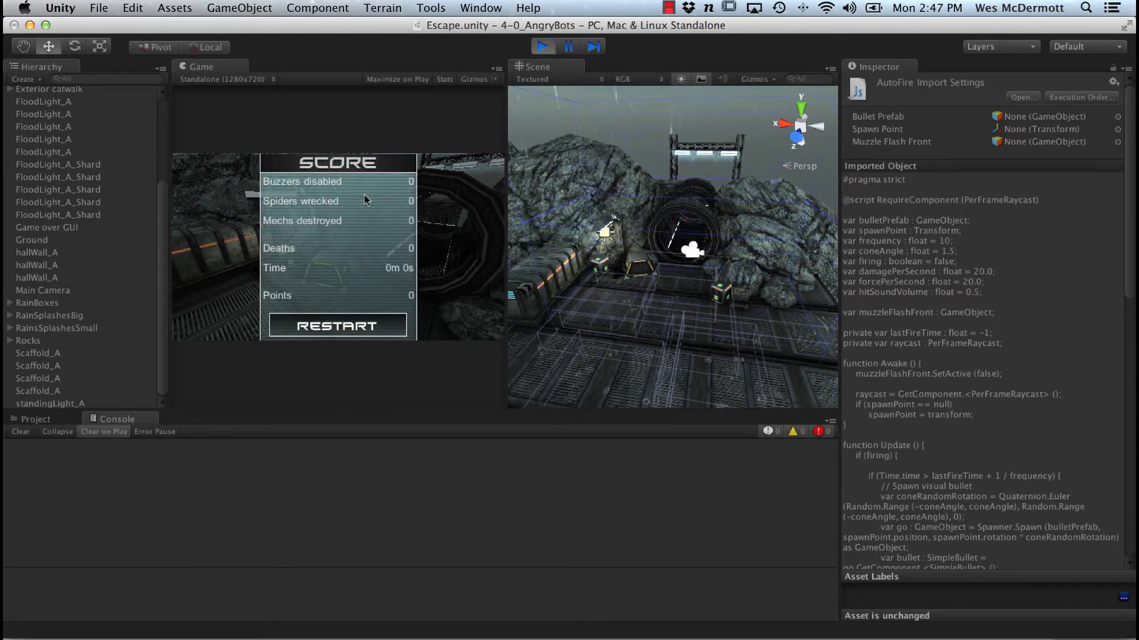
click(543, 46)
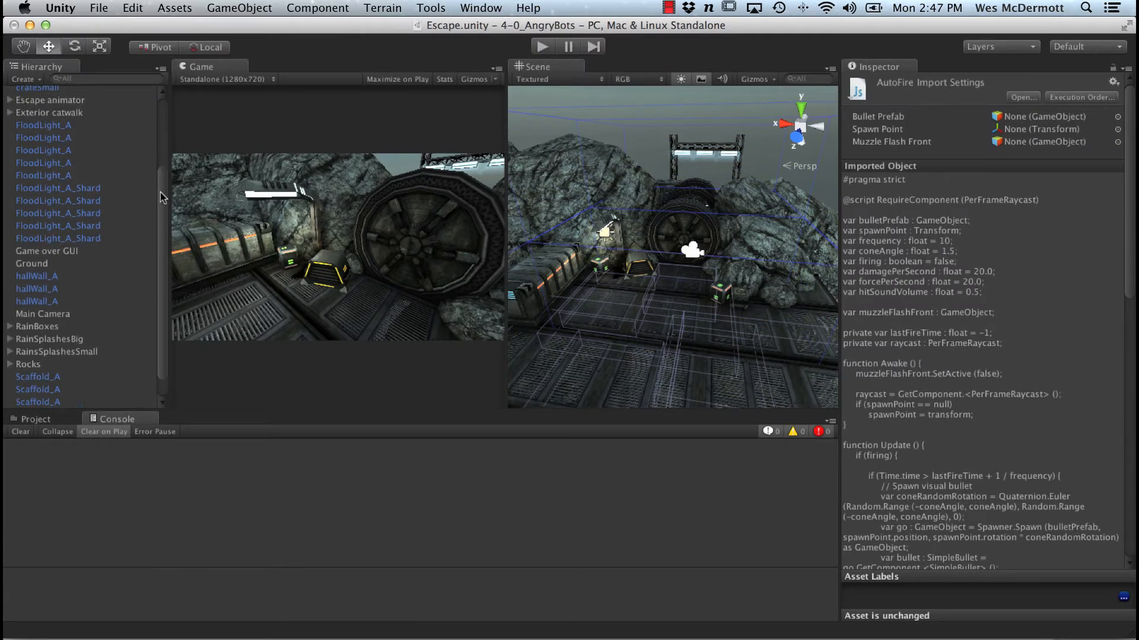
Select the Game over GUI object in the scene hierarchy.
drag(160, 192, 163, 84)
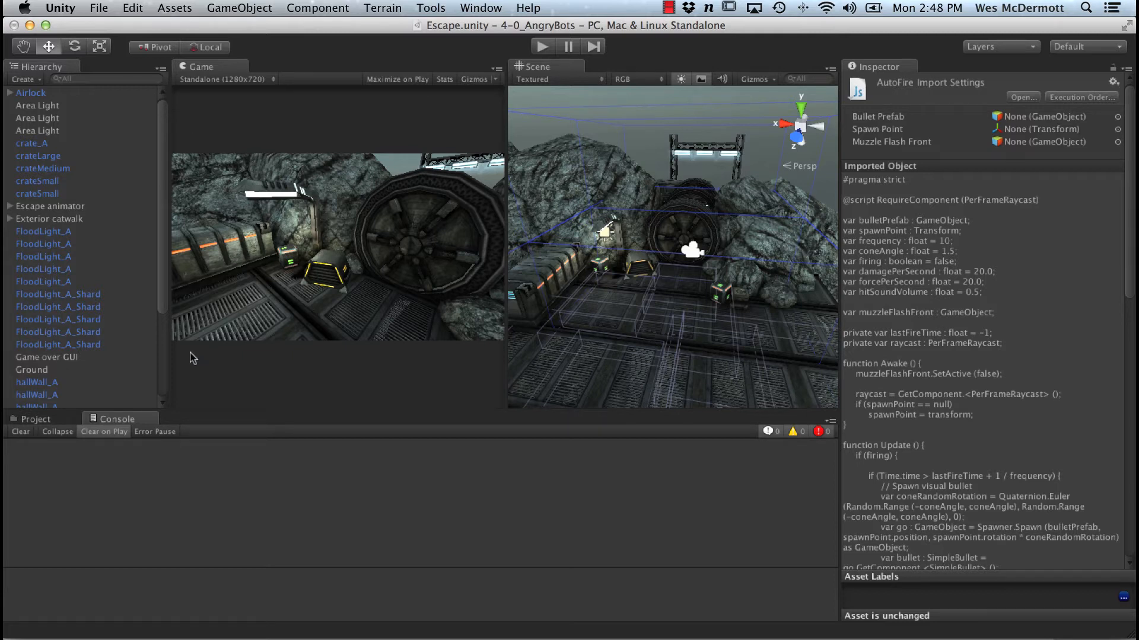
drag(165, 256, 168, 177)
scroll(168, 176, down, 5)
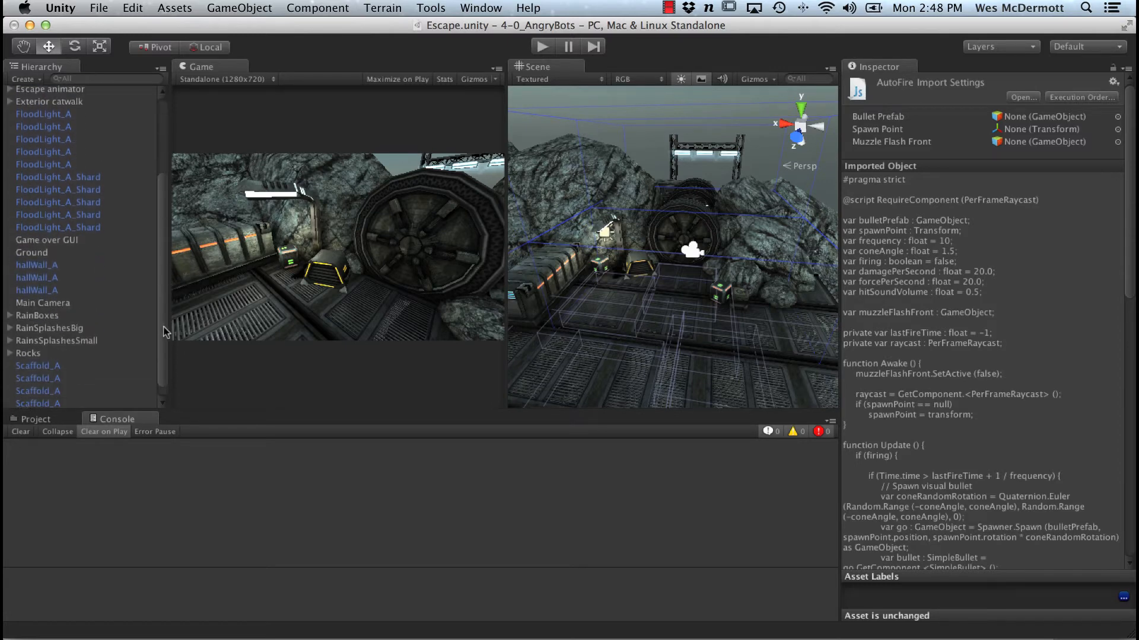
click(47, 236)
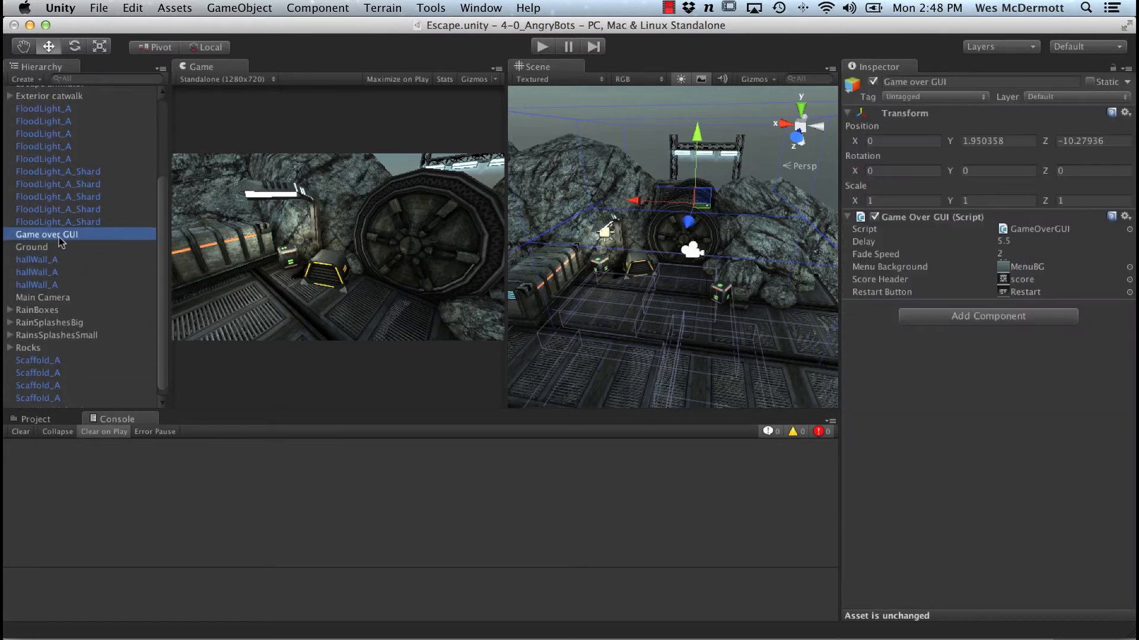
scroll(160, 261, up, 5)
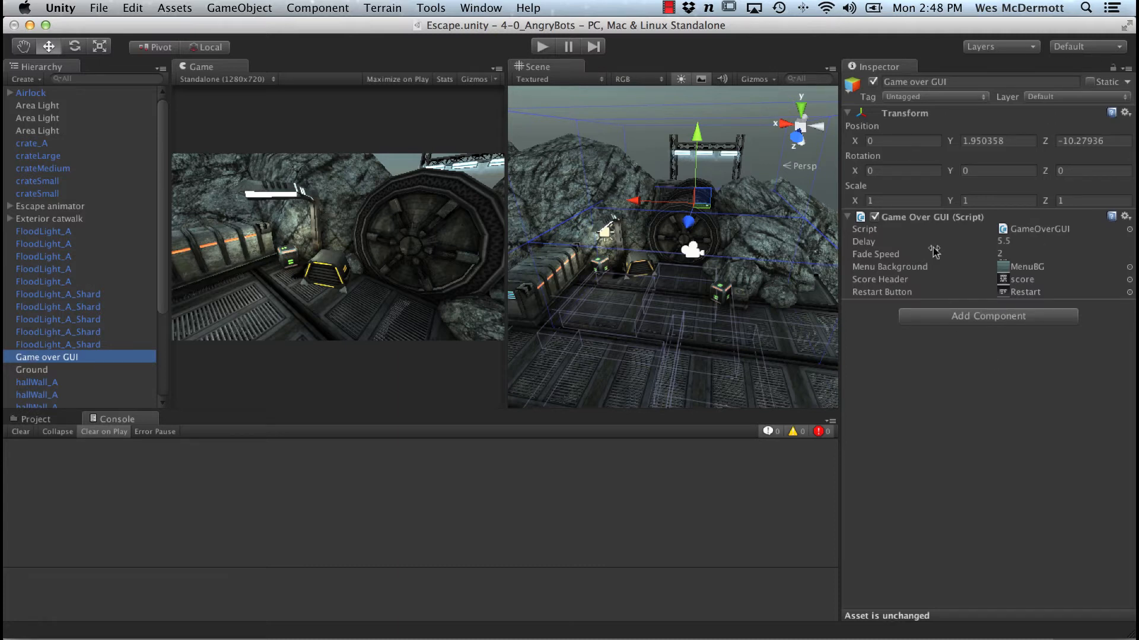
Open the GameOverGUI script from the selected object's Game Over GUI (Script) component in MonoDevelop.
click(929, 218)
click(928, 218)
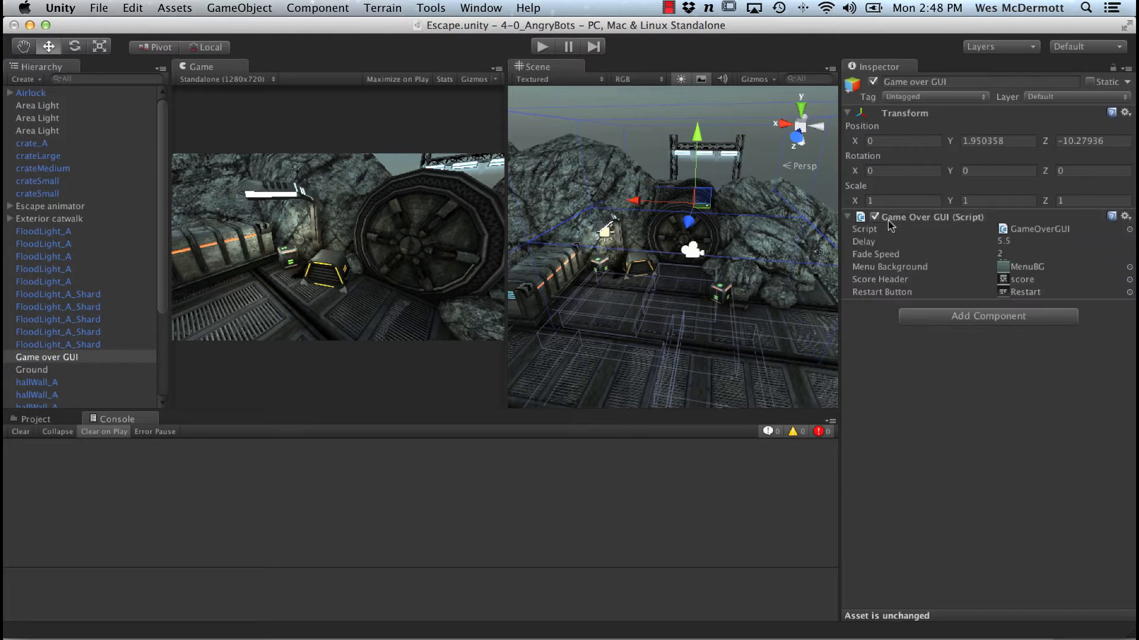
click(1023, 232)
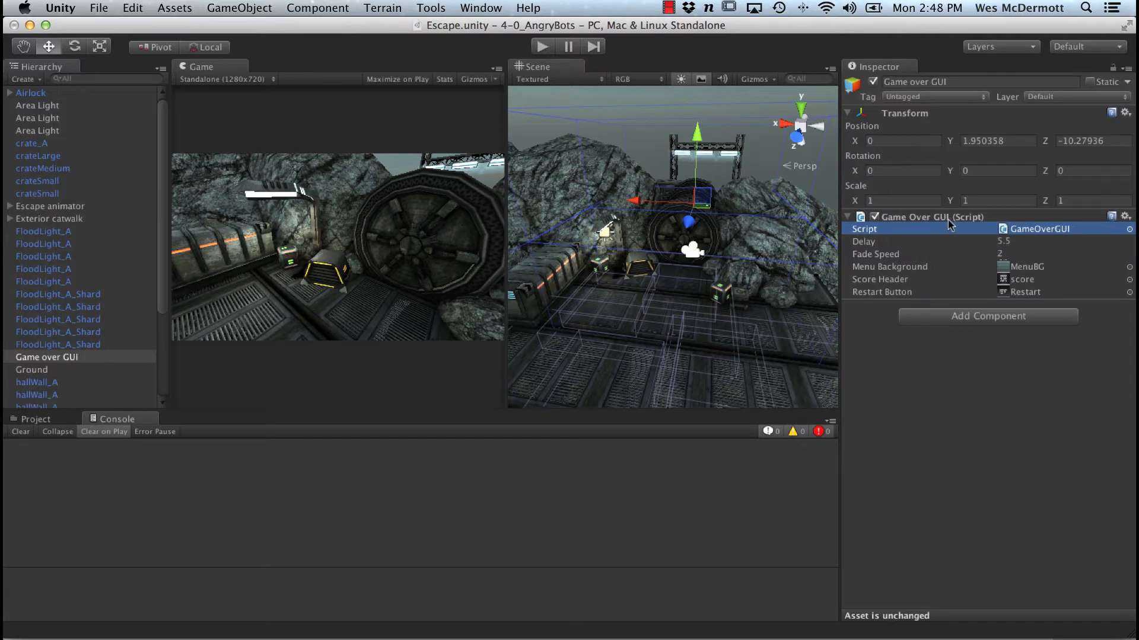
double_click(1006, 231)
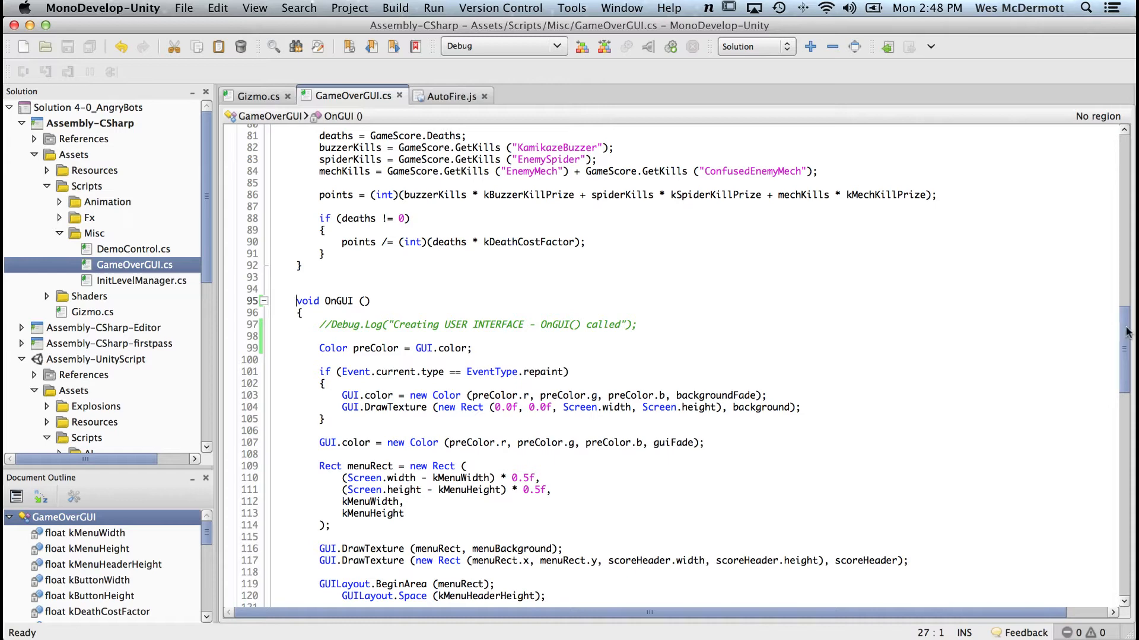
Set a breakpoint on line 173 of GameOverGUI.cs, at GUILayout.BeginHorizontal () in the ScoreLine function.
drag(1127, 332, 1127, 359)
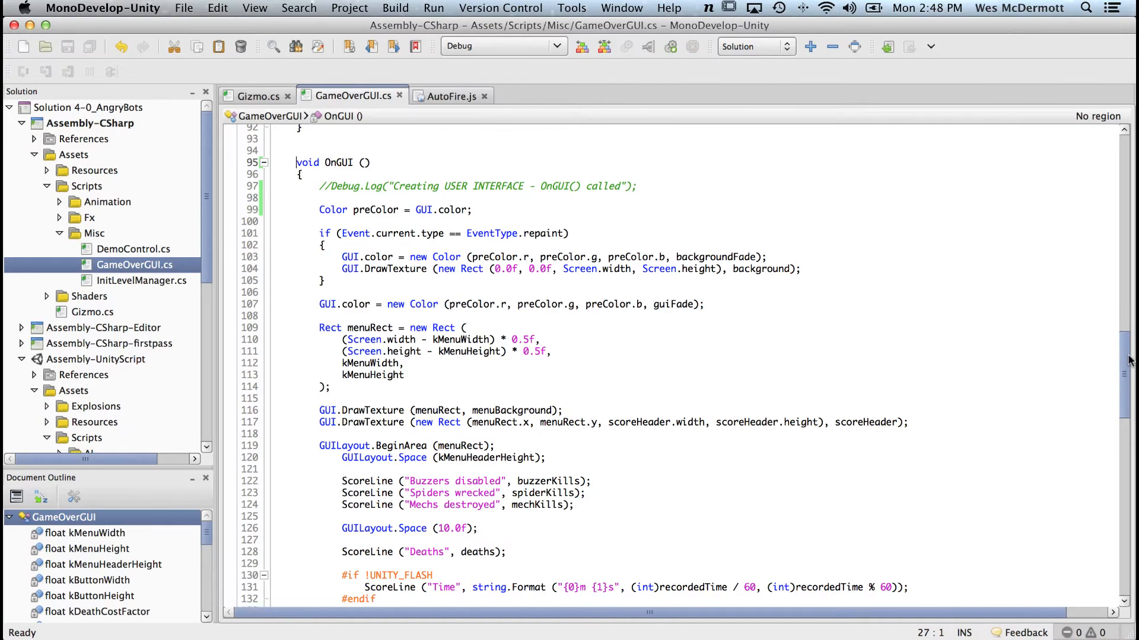
drag(1128, 361, 1114, 488)
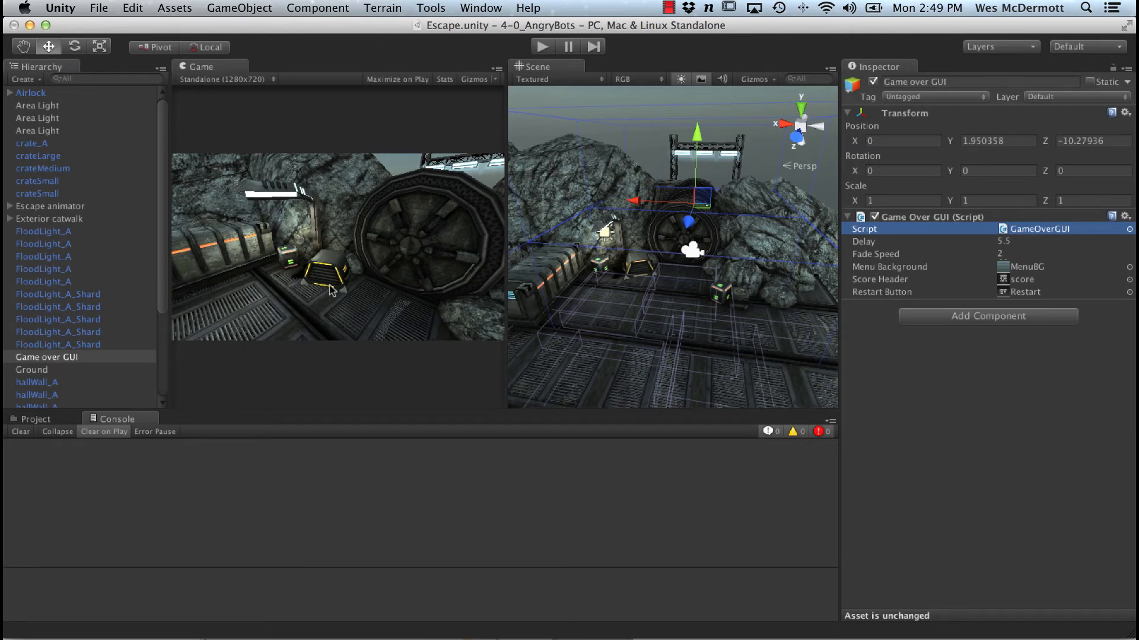
key(super+Tab)
key(super+Tab)
key(super+Tab)
key(super+Tab)
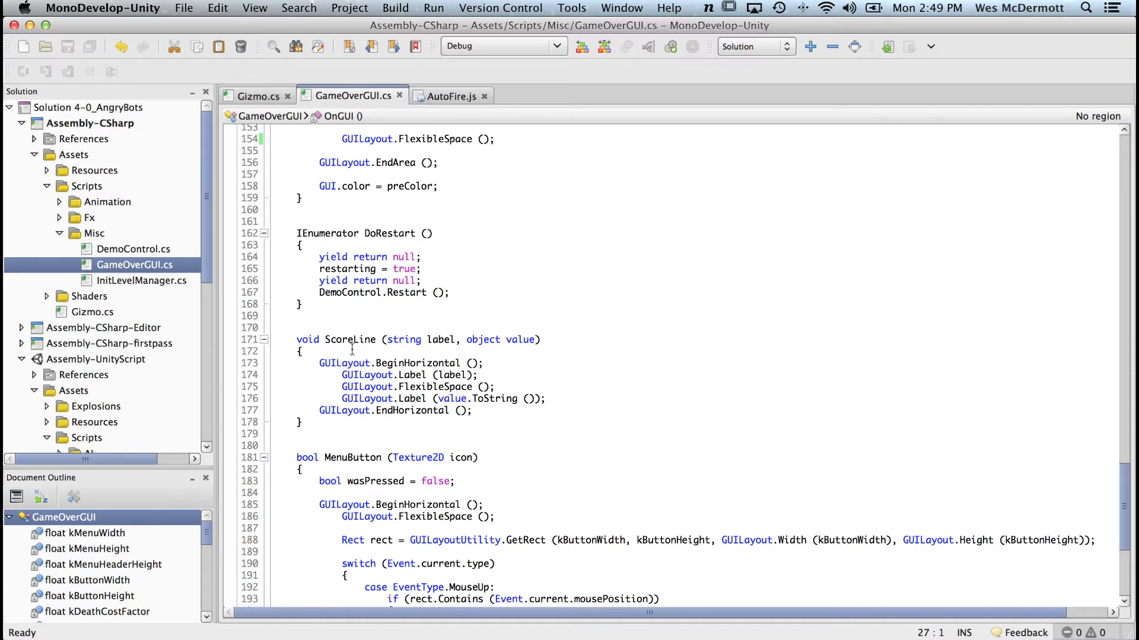
click(233, 364)
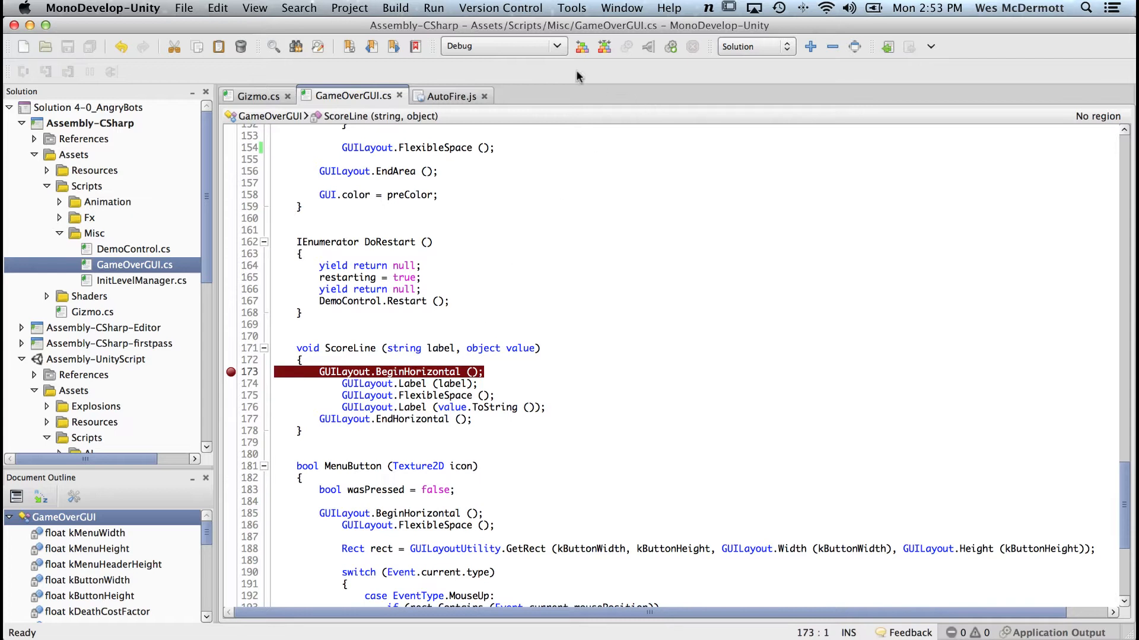
Check that the Debug configuration is chosen and attach the debugger to the Unity Editor (Unity) process.
click(556, 47)
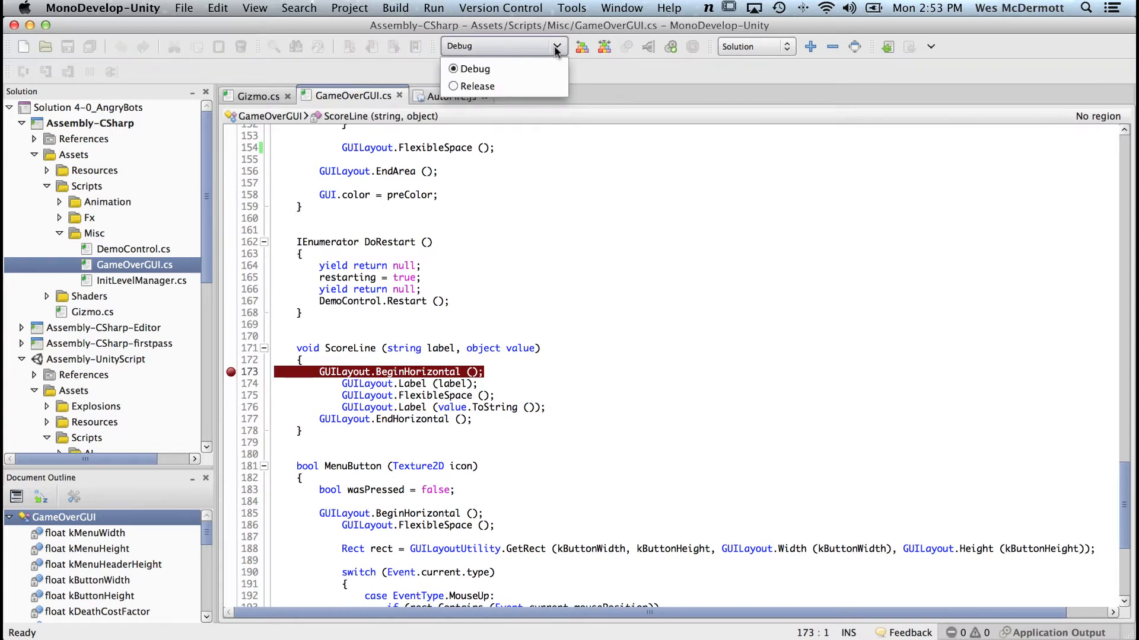
click(718, 177)
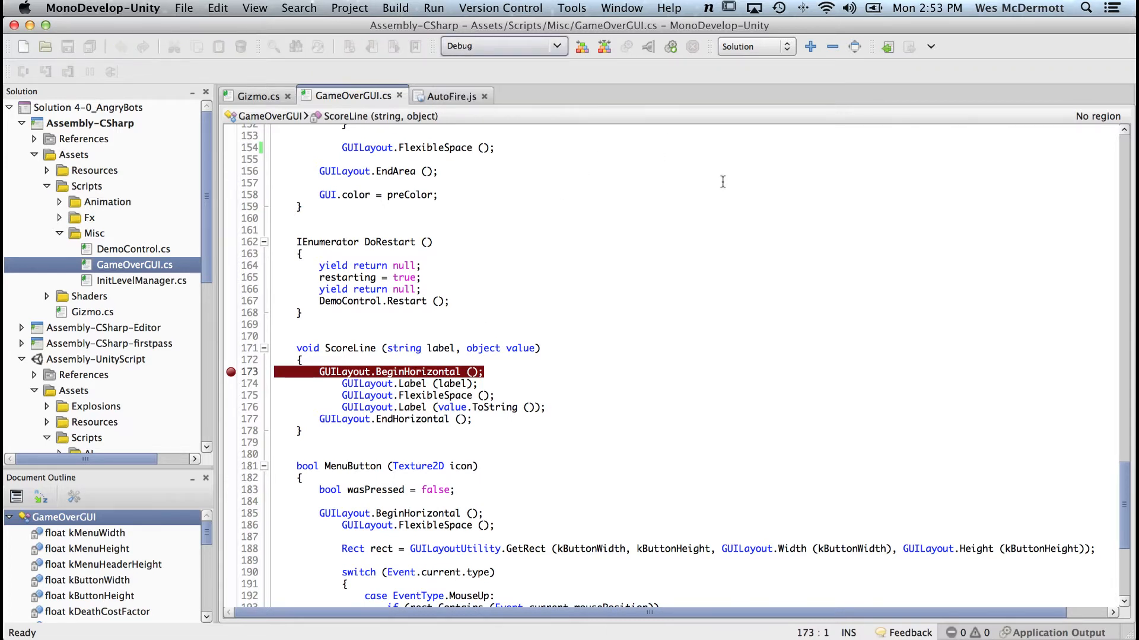
click(648, 47)
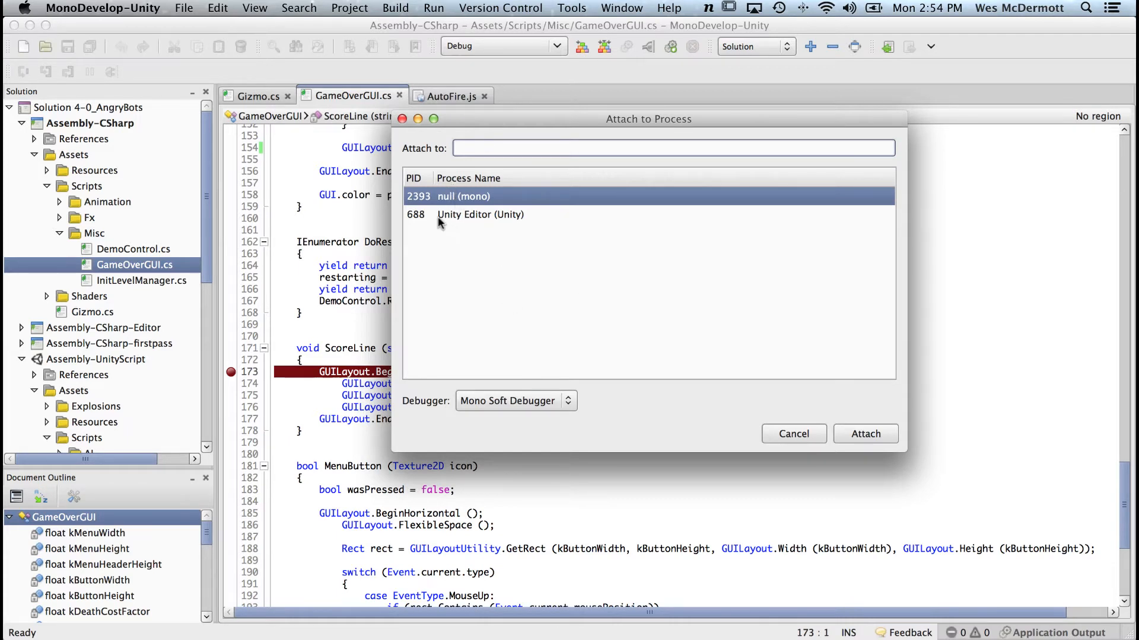
click(474, 217)
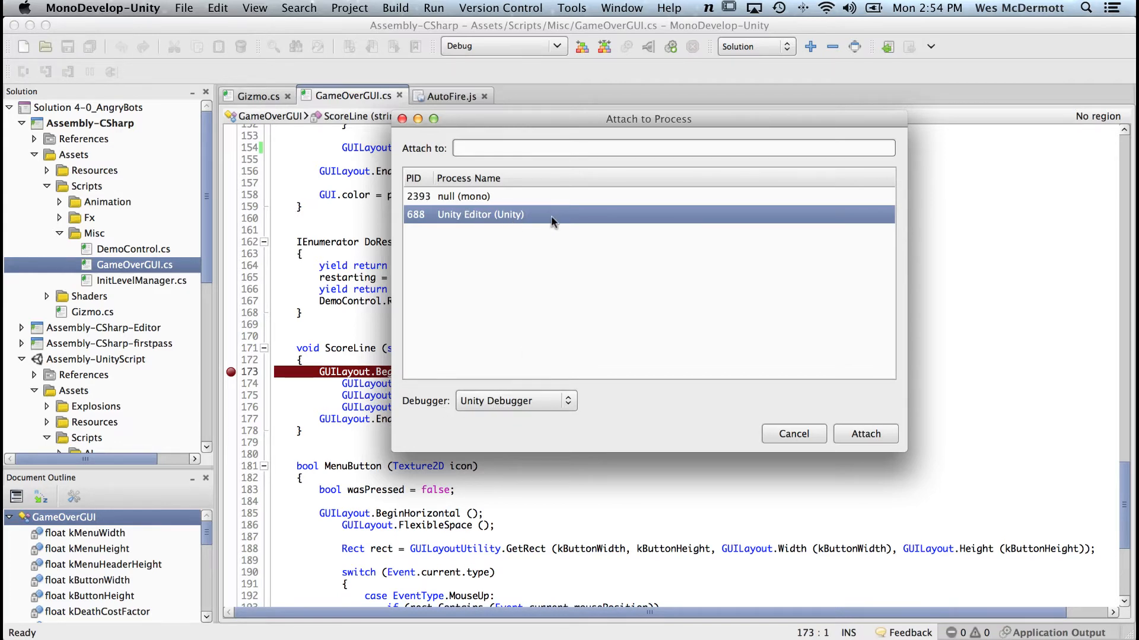
click(871, 434)
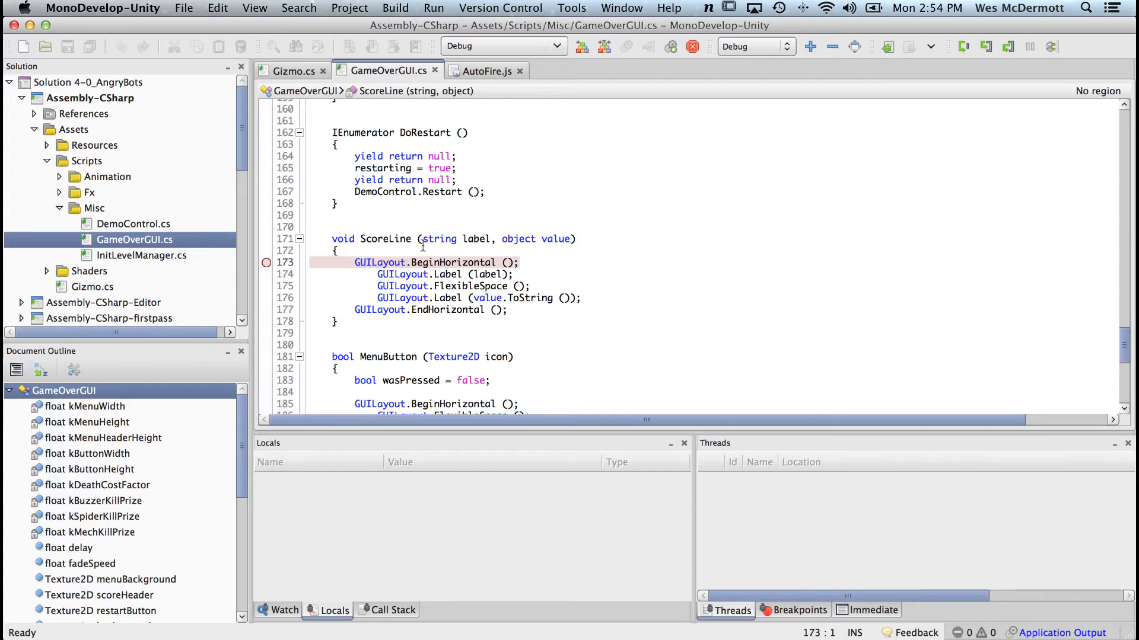
Play the scene in Unity until the breakpoint is reached, and examine the members of "this" among the local variables.
key(super+Tab)
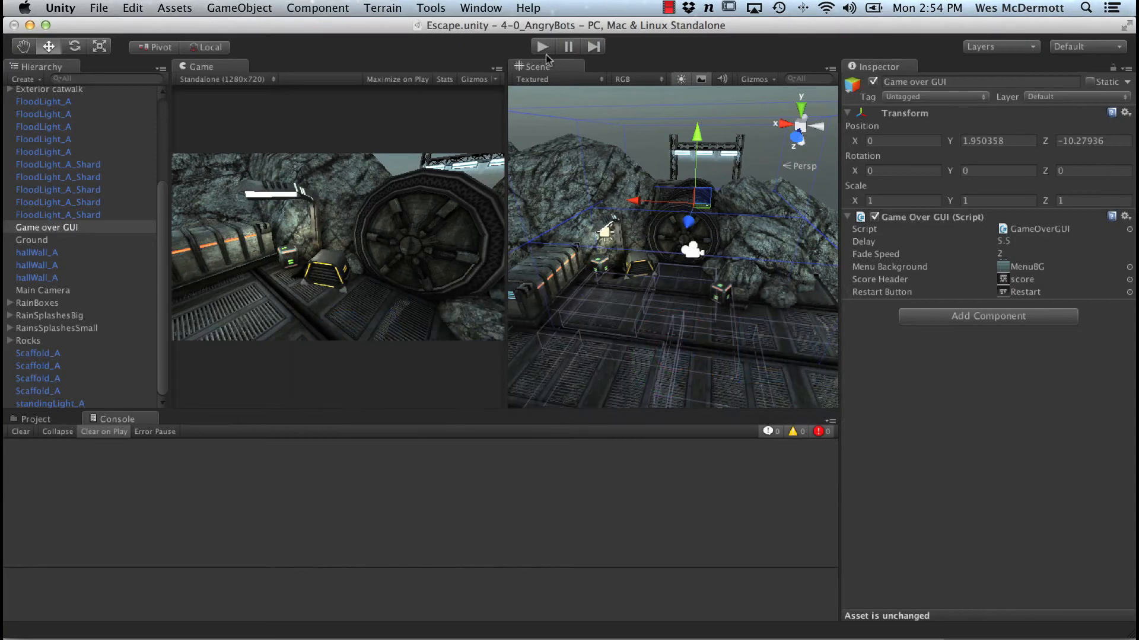
click(541, 47)
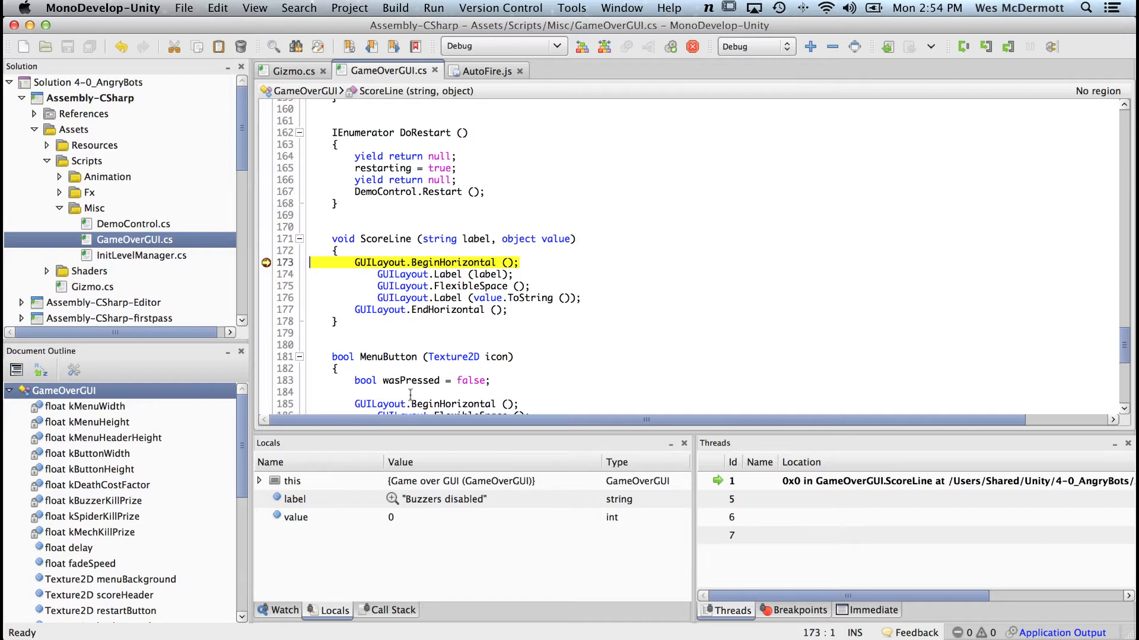
click(259, 481)
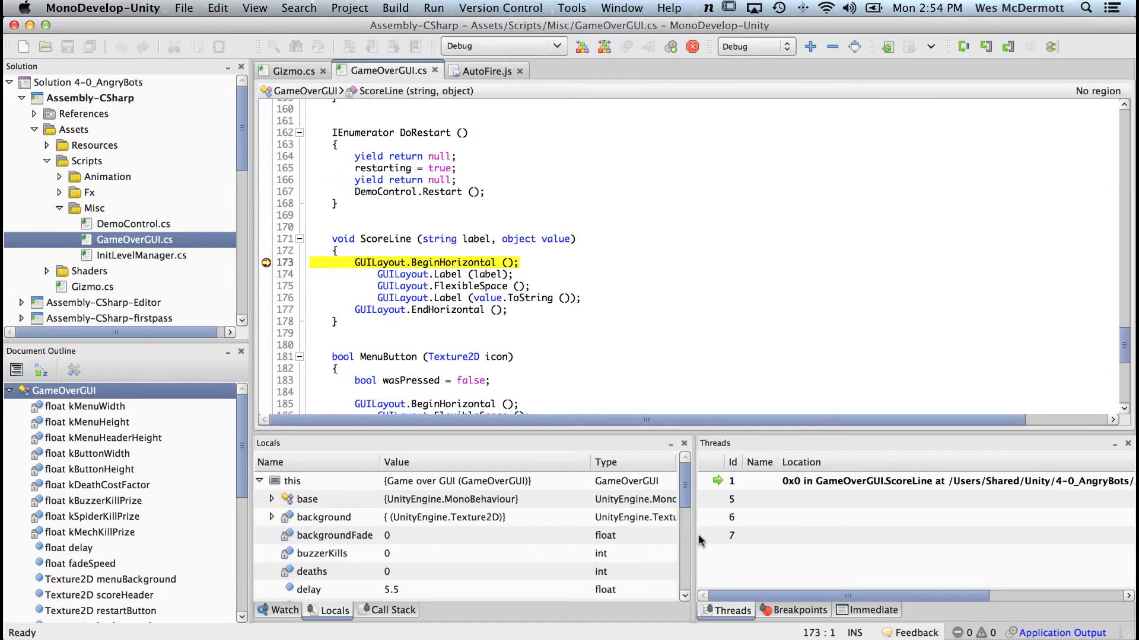
mouse_move(685, 501)
mouse_down()
mouse_move(693, 593)
mouse_move(695, 492)
mouse_up()
click(260, 482)
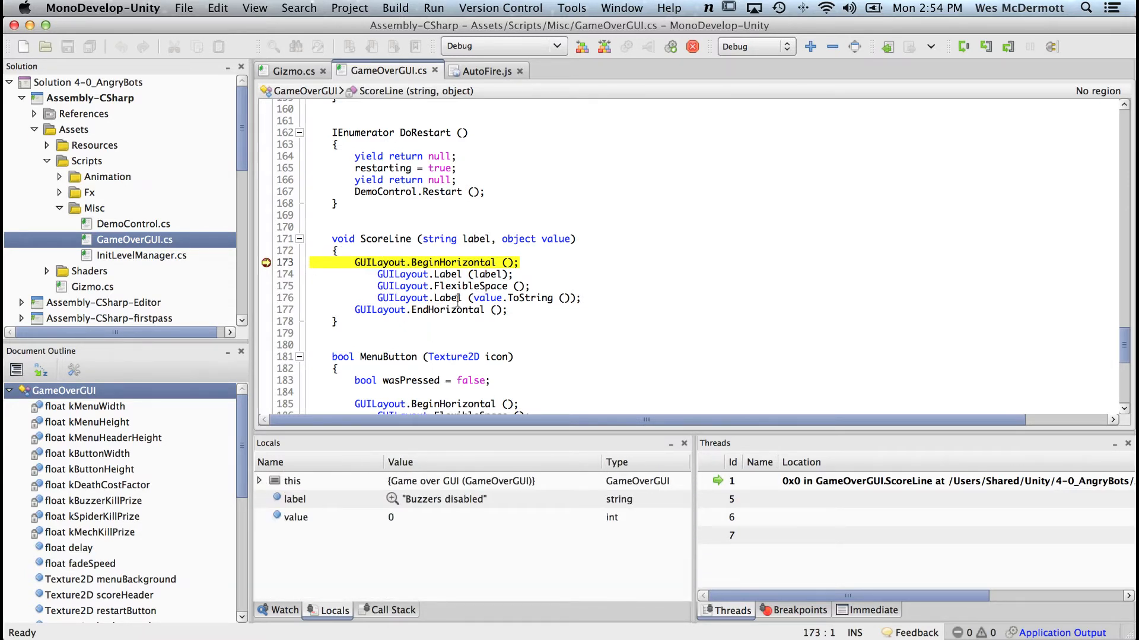
Stop the debugging session, check the Unity editor, and return to MonoDevelop.
click(692, 48)
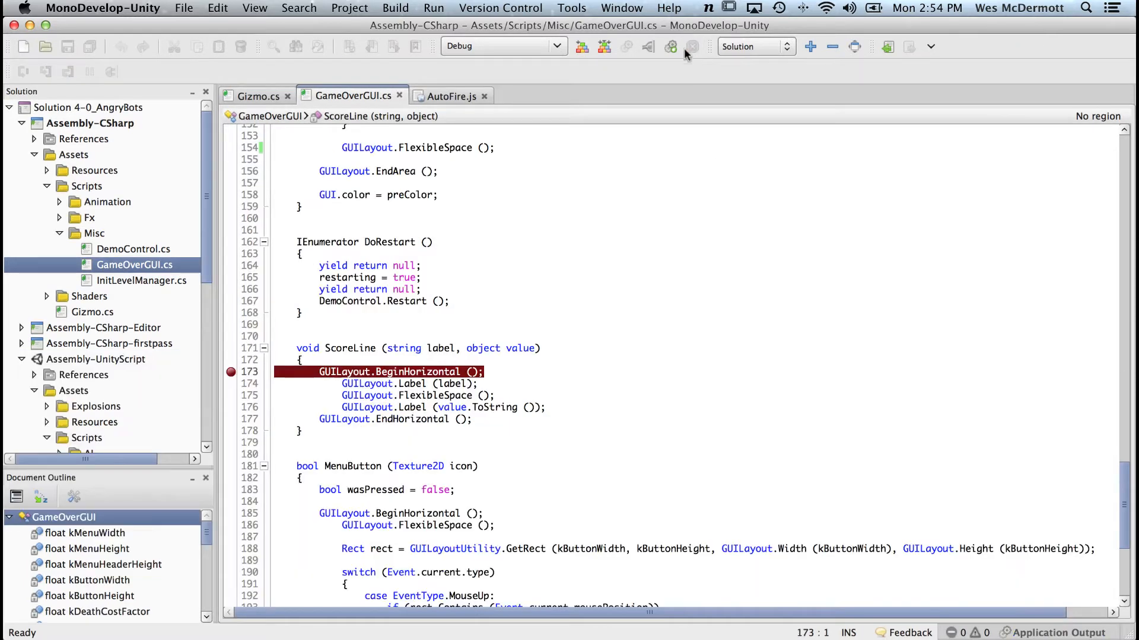
key(super+Tab)
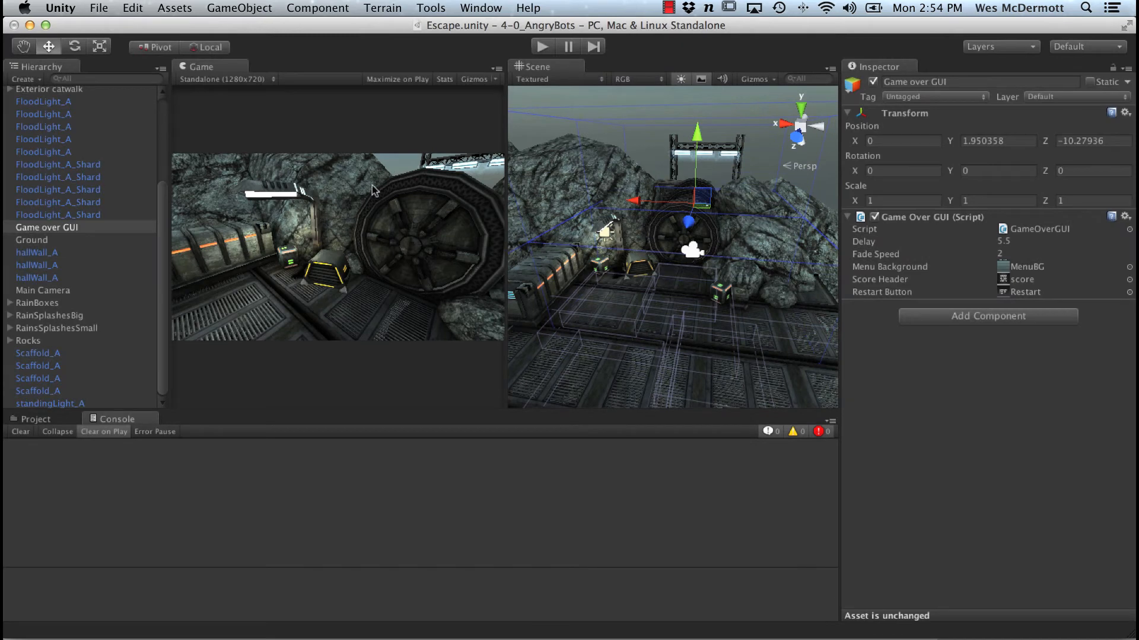
key(super+Tab)
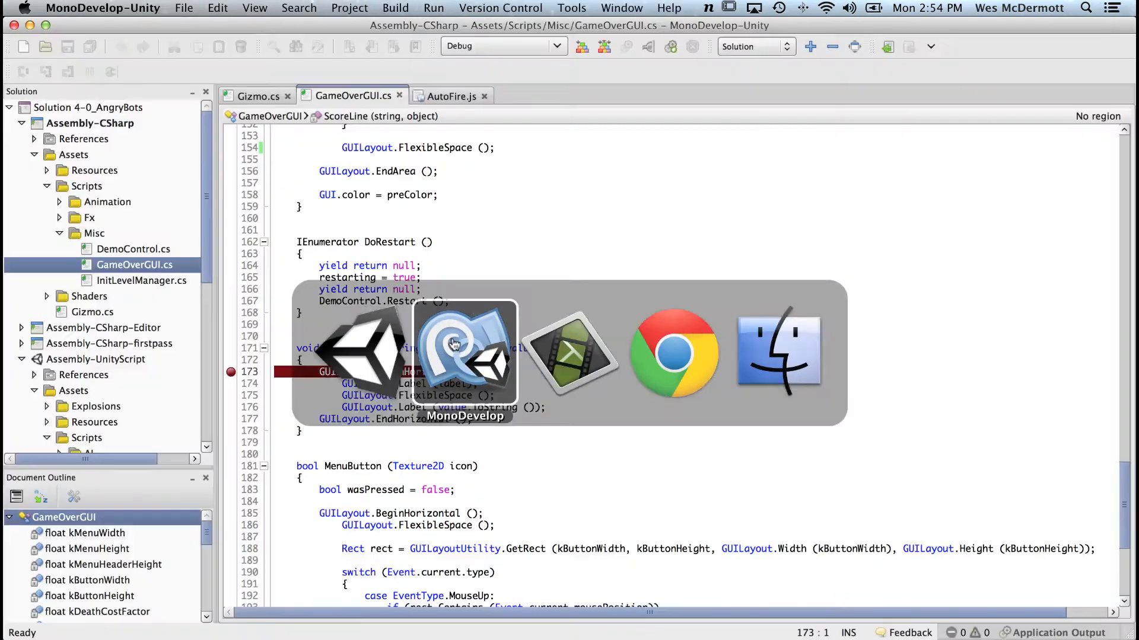
Clear all breakpoints and go to the variable declarations at the start of GameOverGUI.cs.
right_click(234, 378)
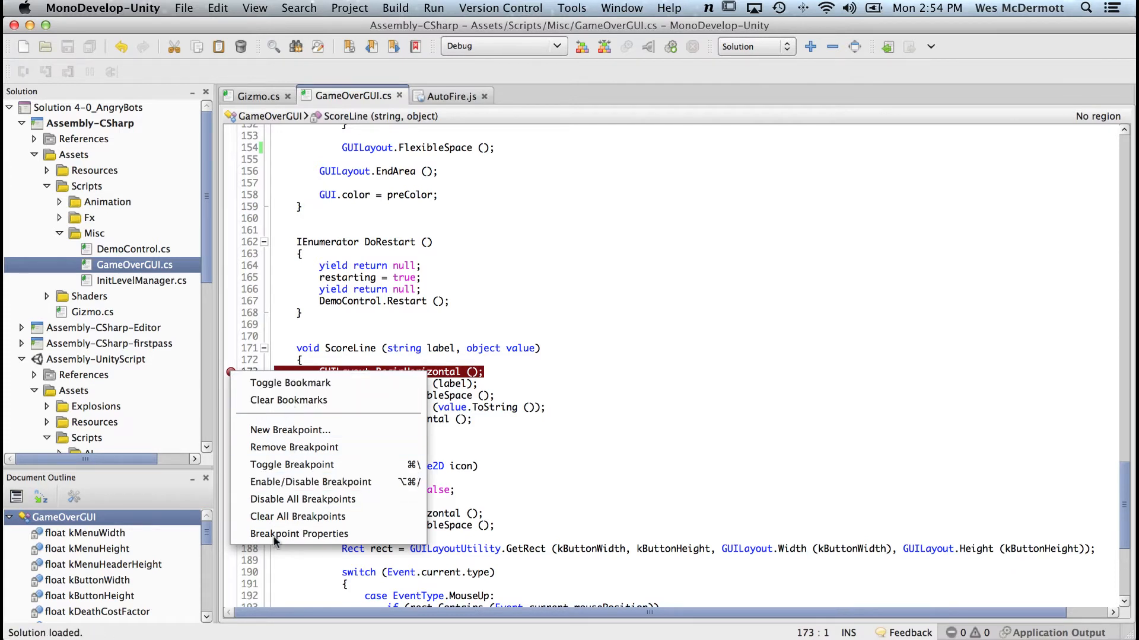
click(277, 515)
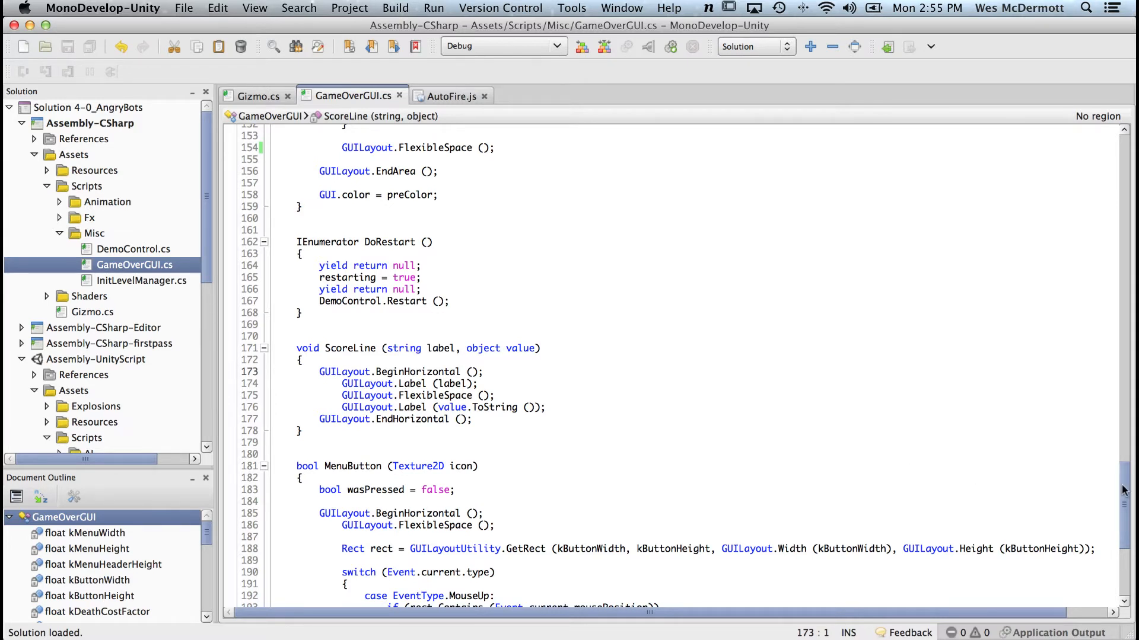
drag(1125, 498, 1127, 532)
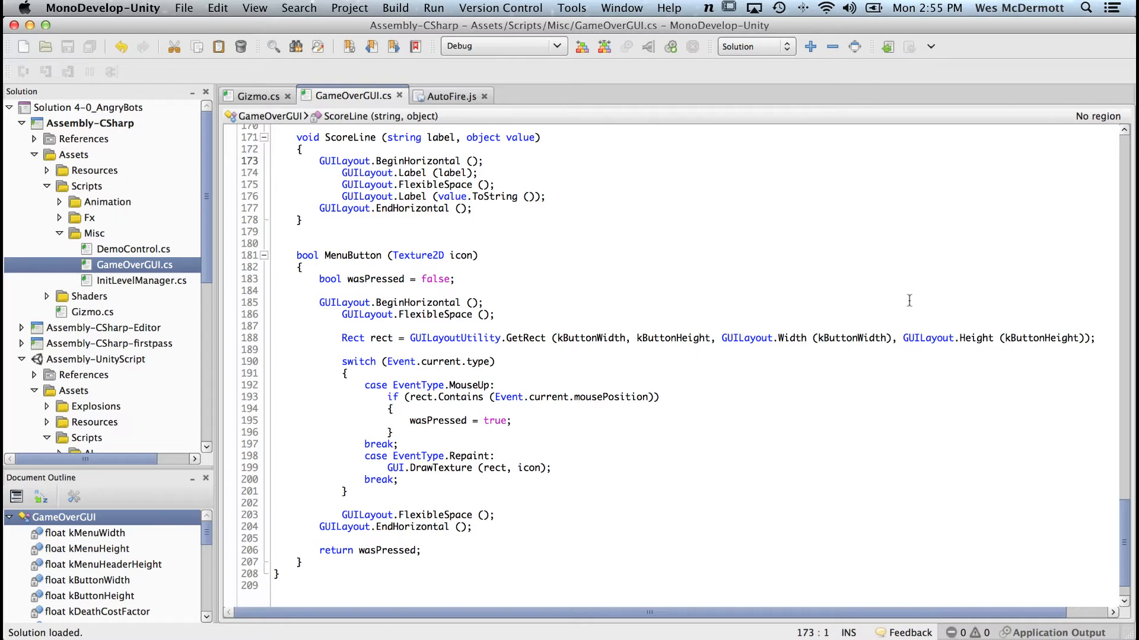
drag(1129, 523, 1056, 170)
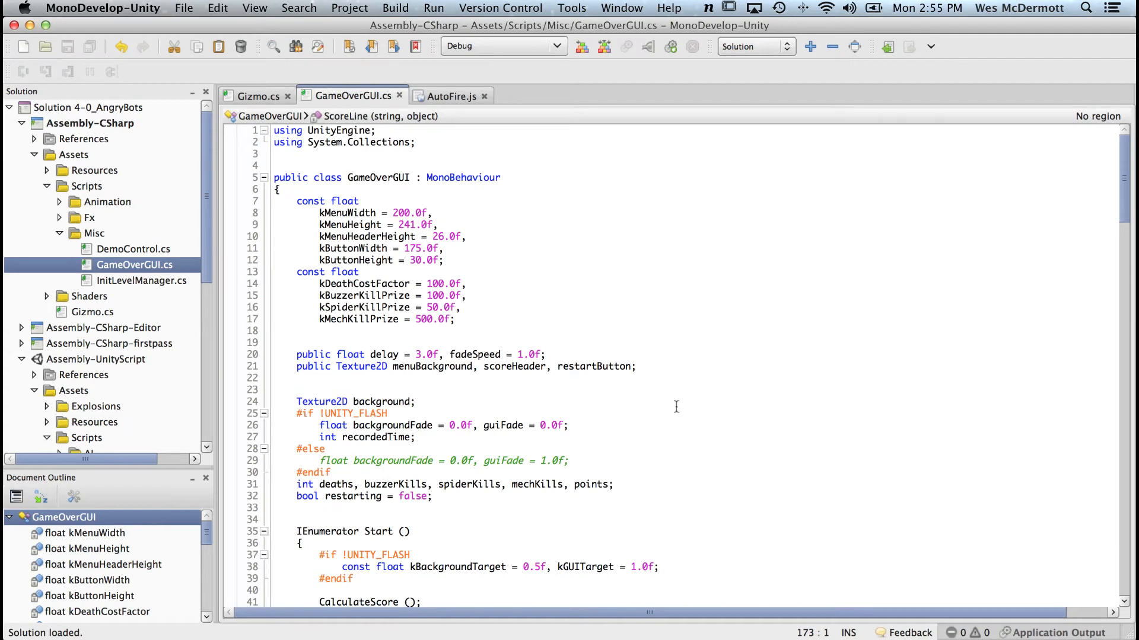
Switch to Unity and examine the Menu Background, Score Header and Restart Button variables of the Game over GUI object's script component.
key(super+Tab)
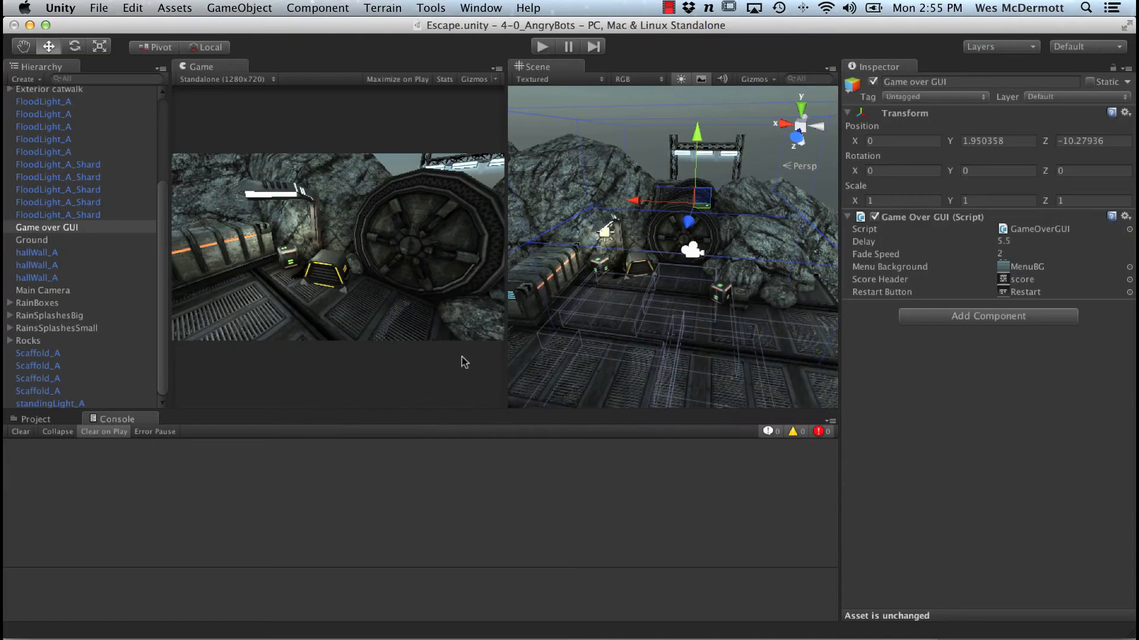
click(57, 230)
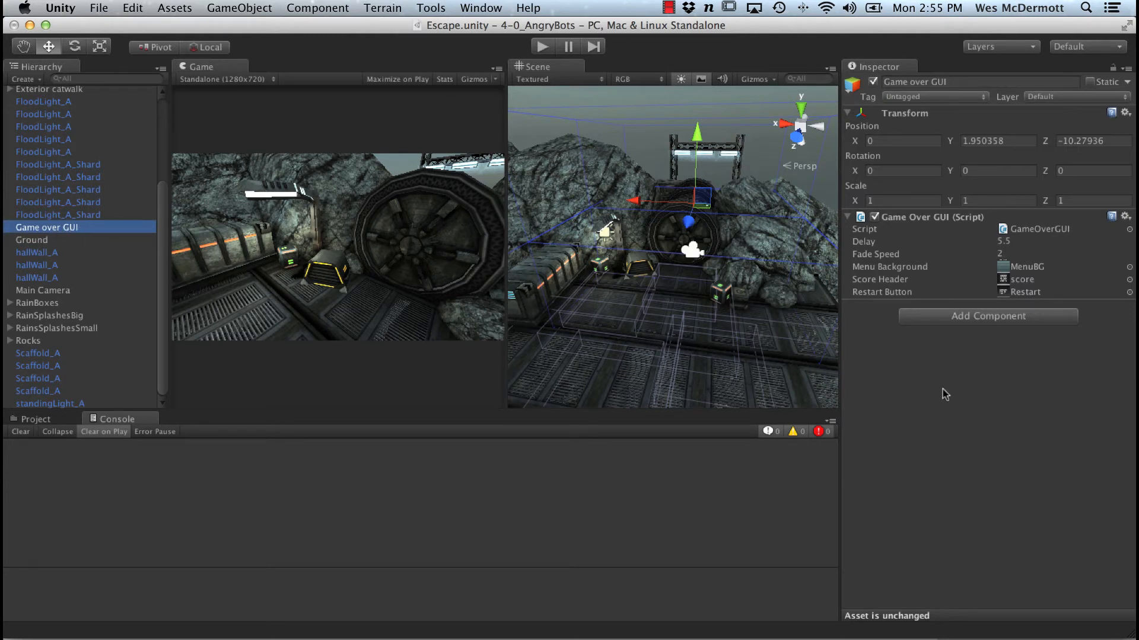
click(883, 277)
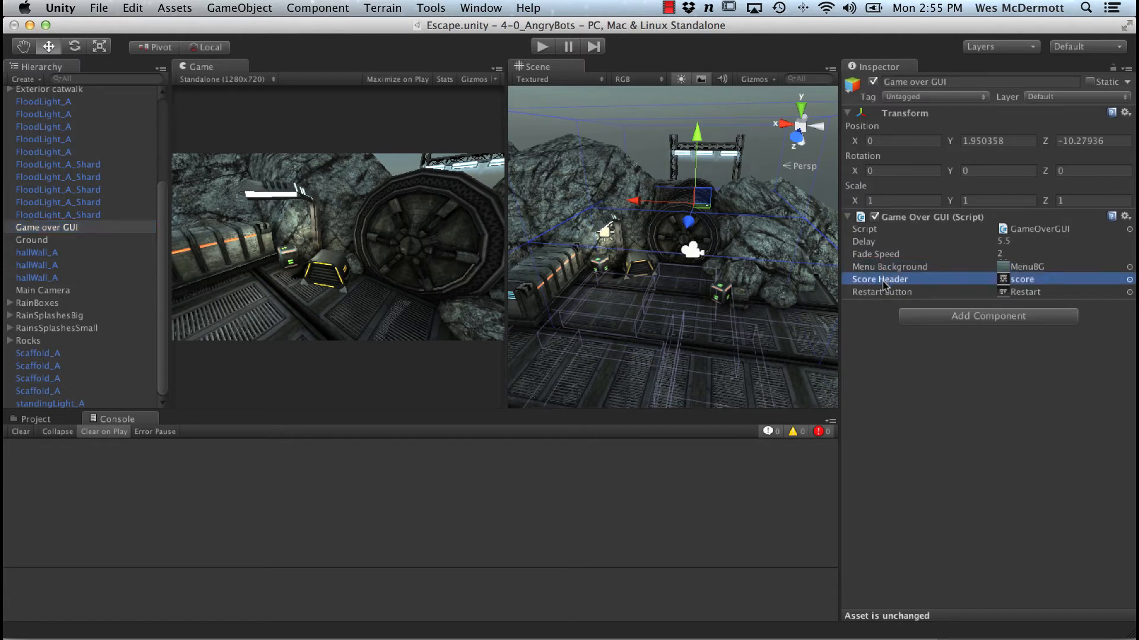
click(890, 293)
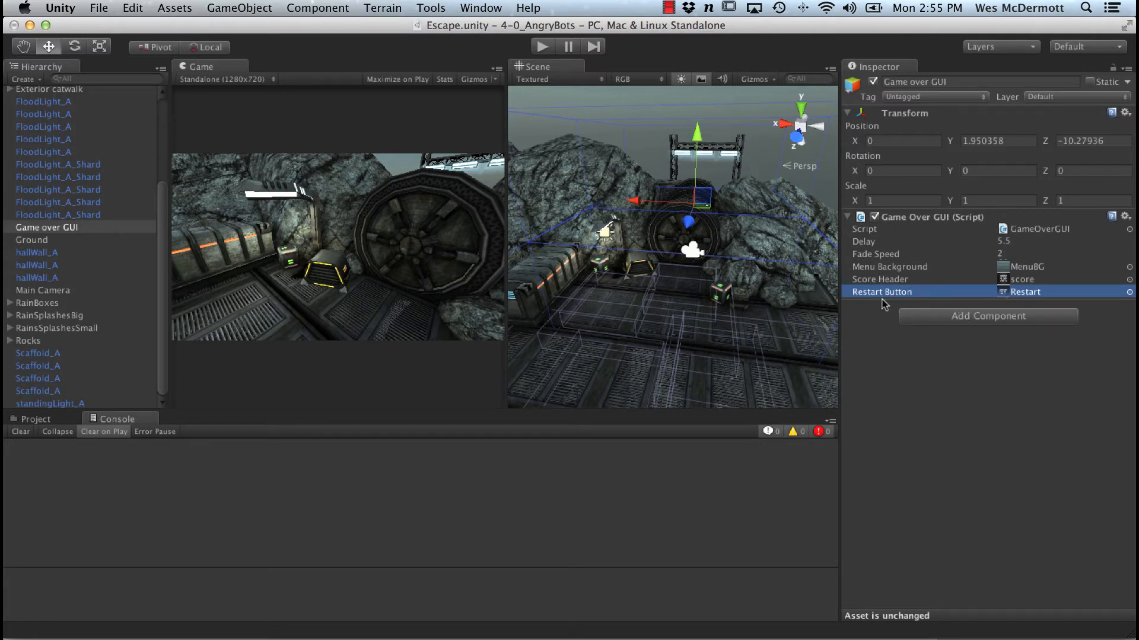
click(882, 268)
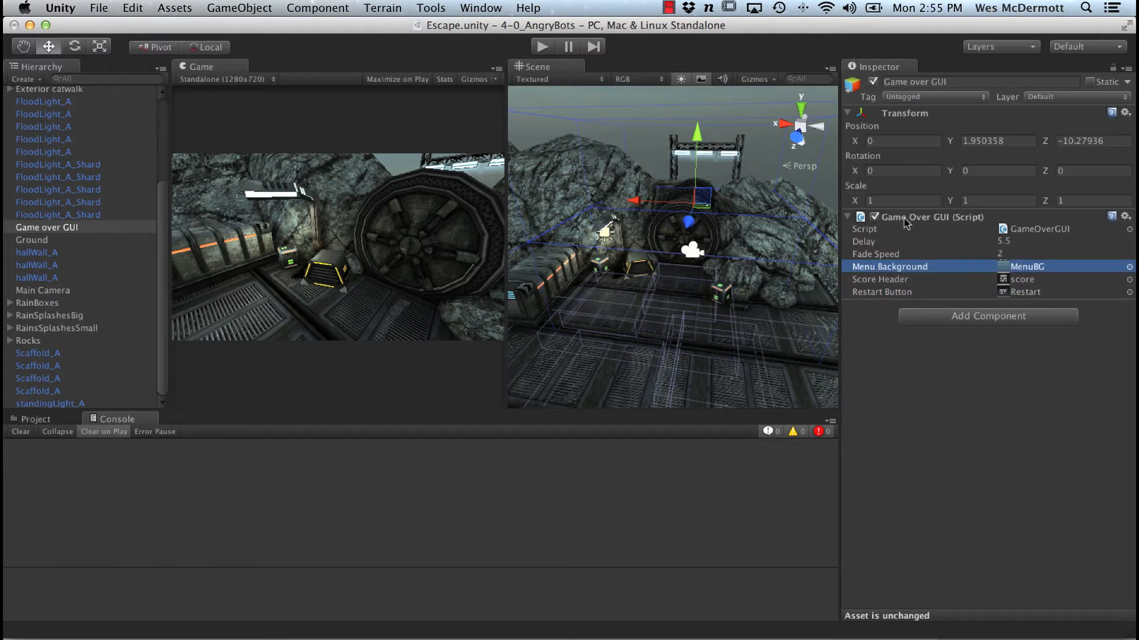
click(882, 292)
click(886, 271)
click(882, 292)
click(884, 279)
click(886, 266)
click(1031, 293)
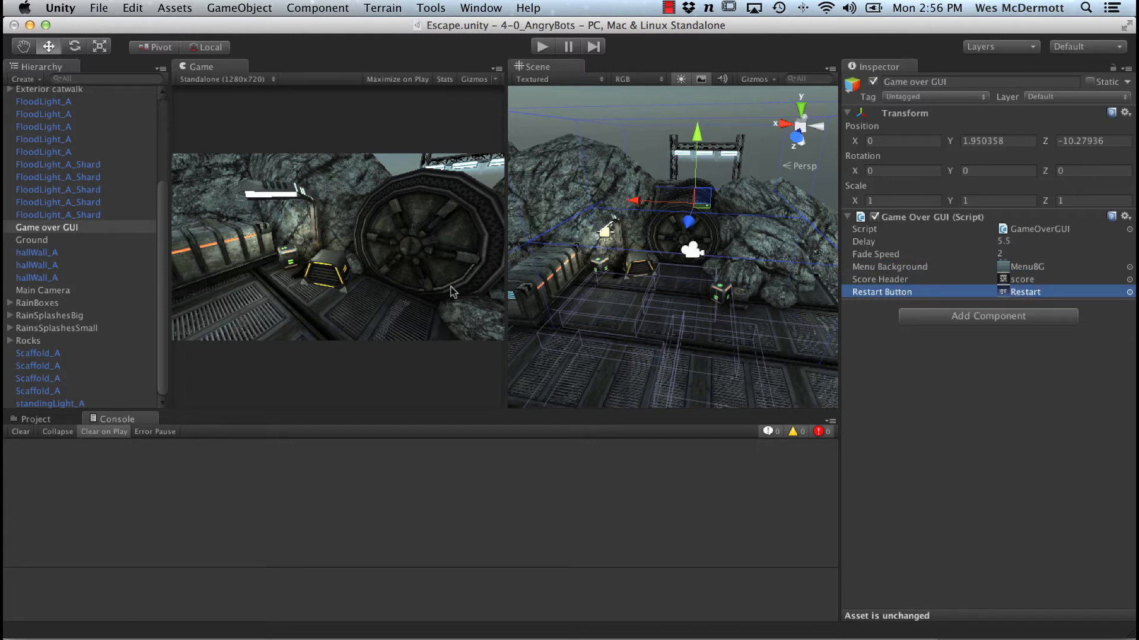
Switch to MonoDevelop and compare the public Texture2D declaration on line 21, including restartButton, with the script component in Unity.
key(super+Tab)
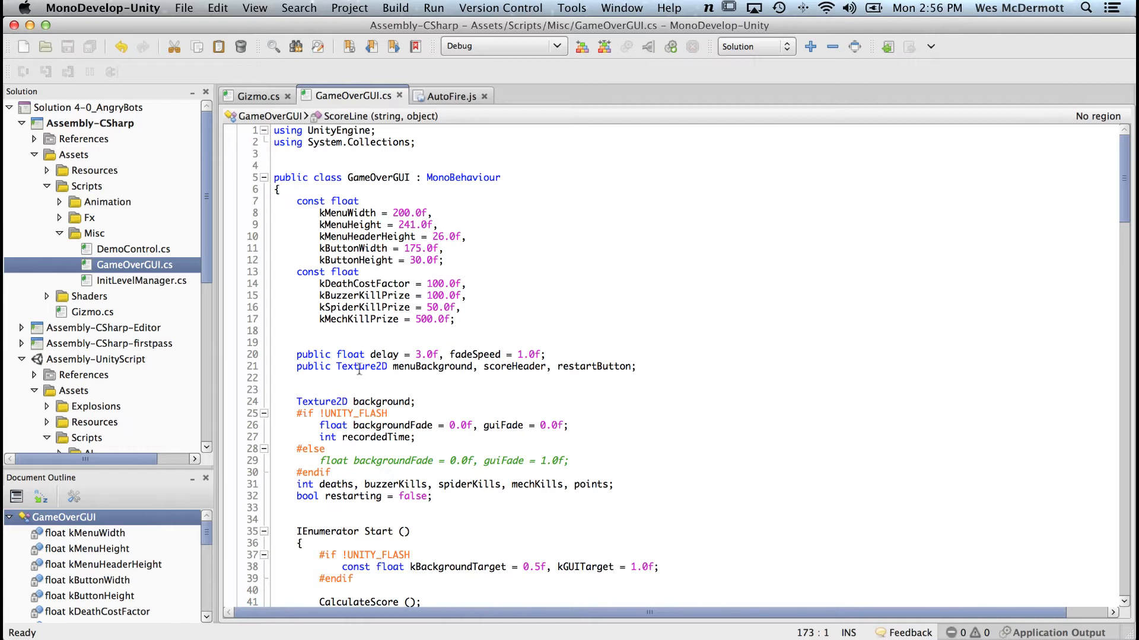
double_click(306, 368)
double_click(352, 367)
click(591, 368)
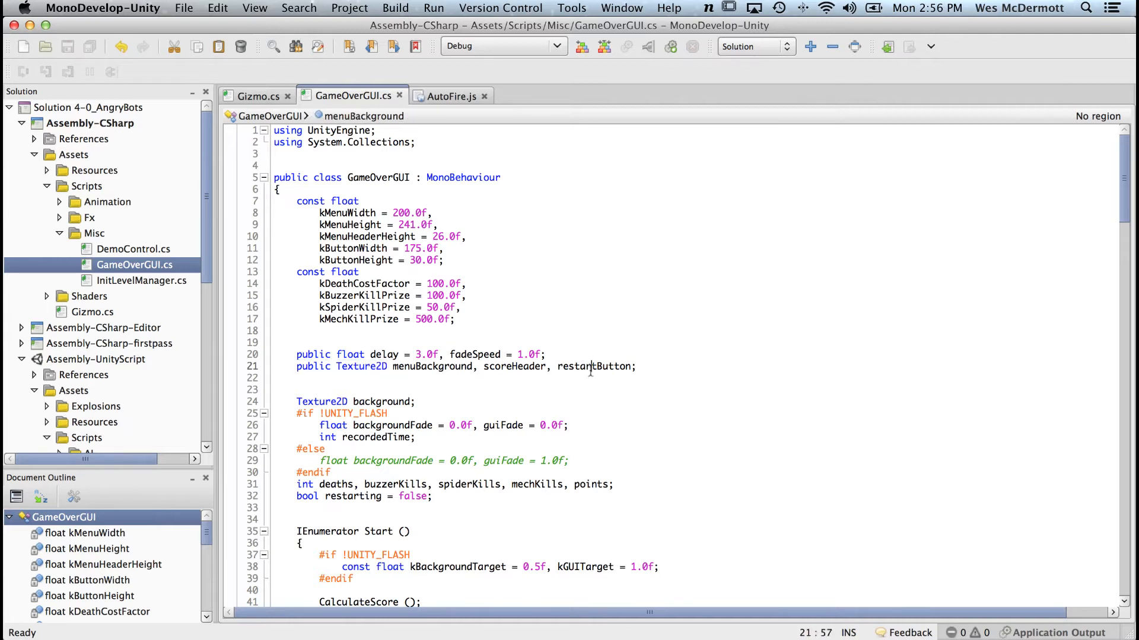
double_click(590, 368)
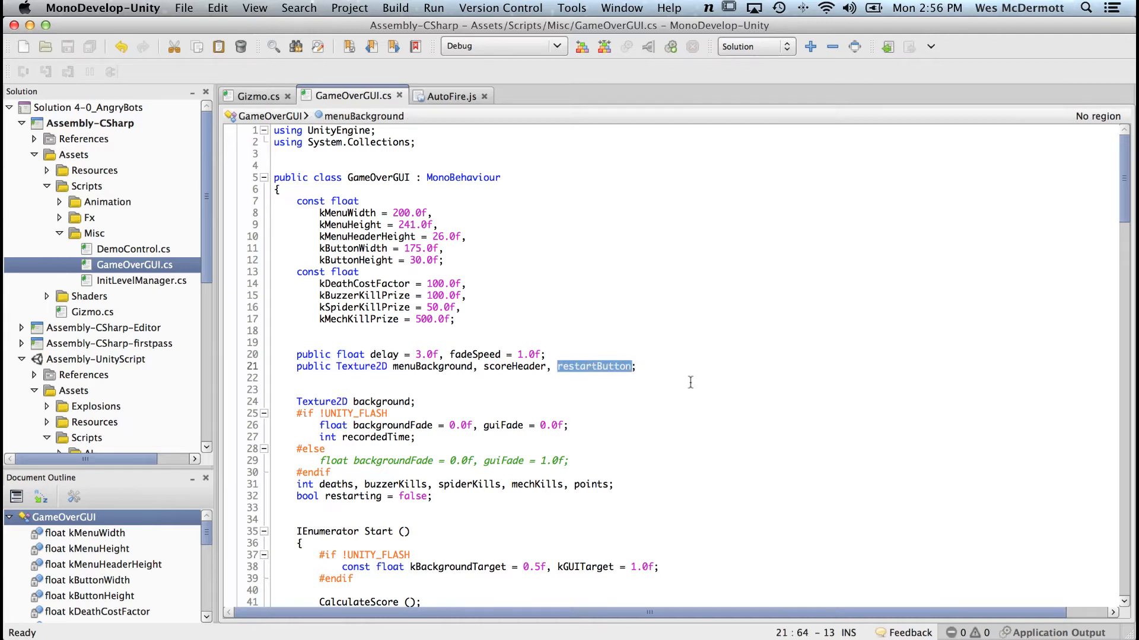
drag(296, 367, 379, 366)
click(308, 368)
key(super+Tab)
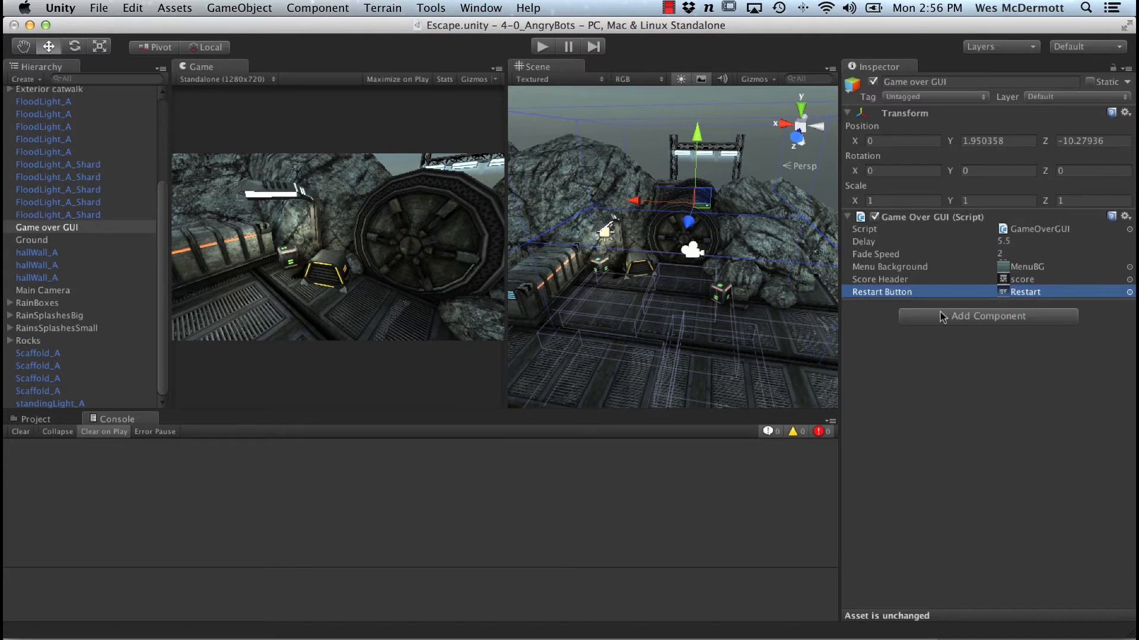
key(super+Tab)
click(495, 357)
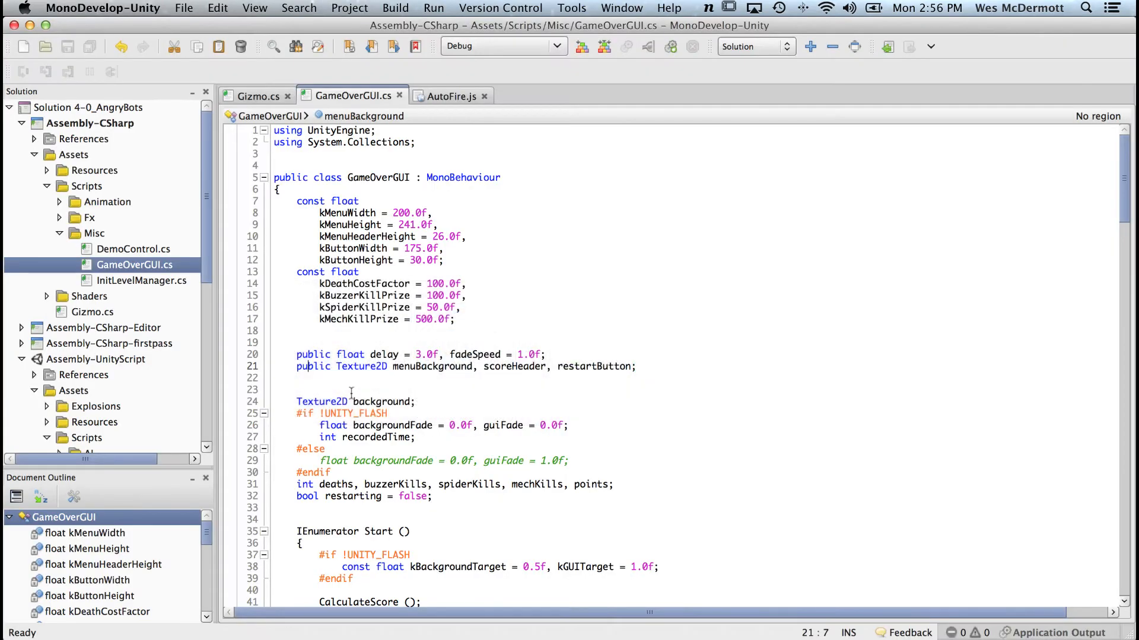
Search GameOverGUI.cs for "restartButton", go to its second occurrence in OnGUI, and close the search.
click(816, 250)
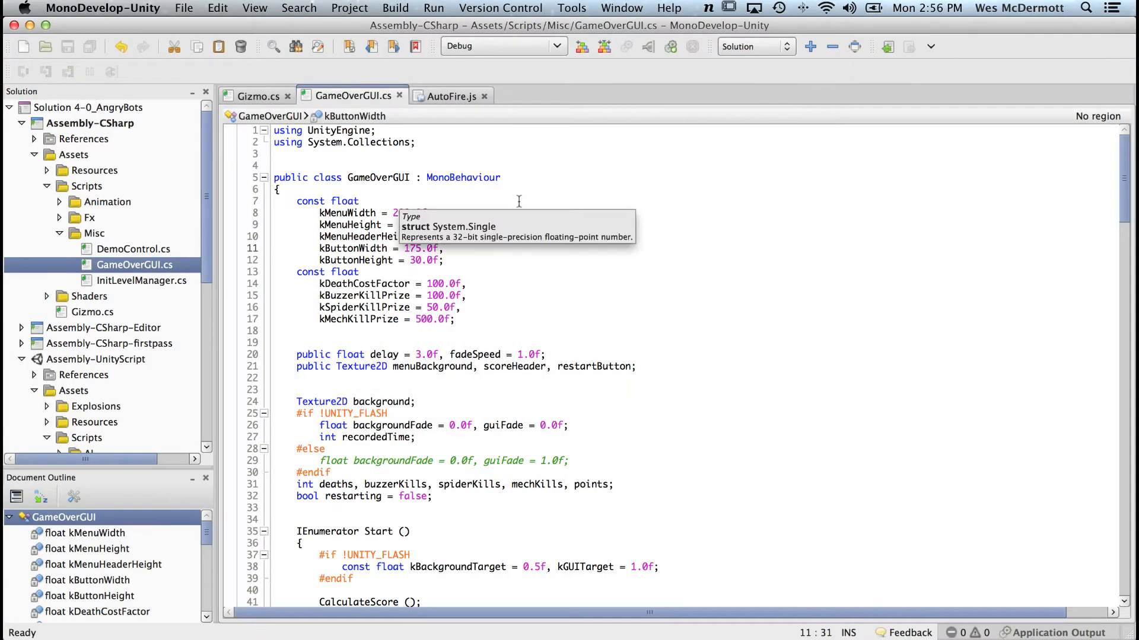
key(super+f)
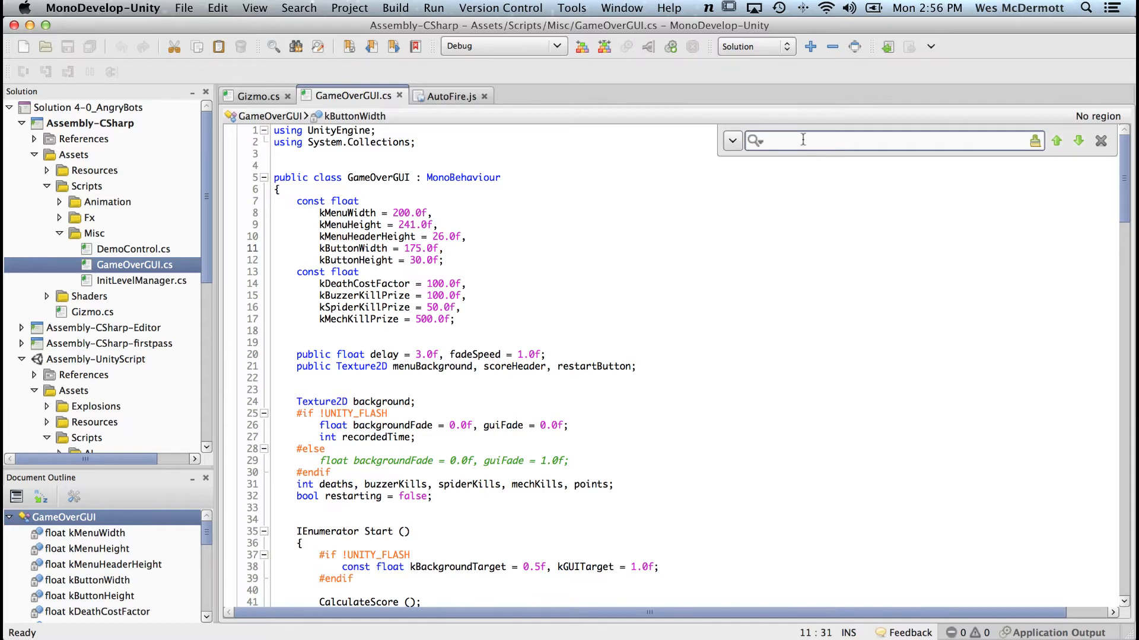
text(restart)
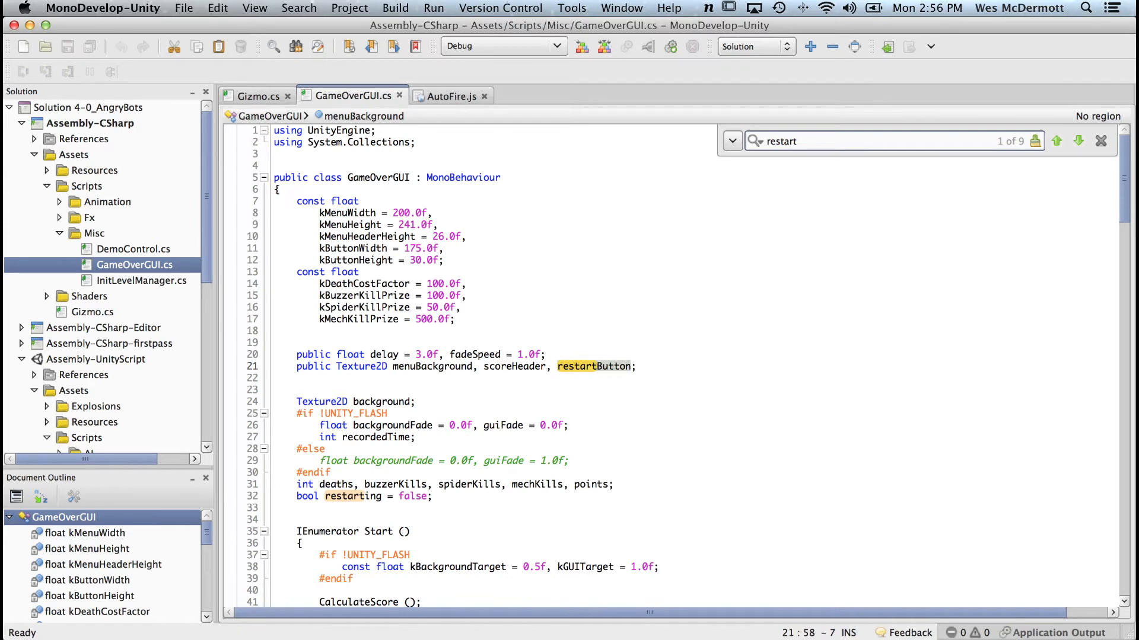
text(By)
key(BackSpace)
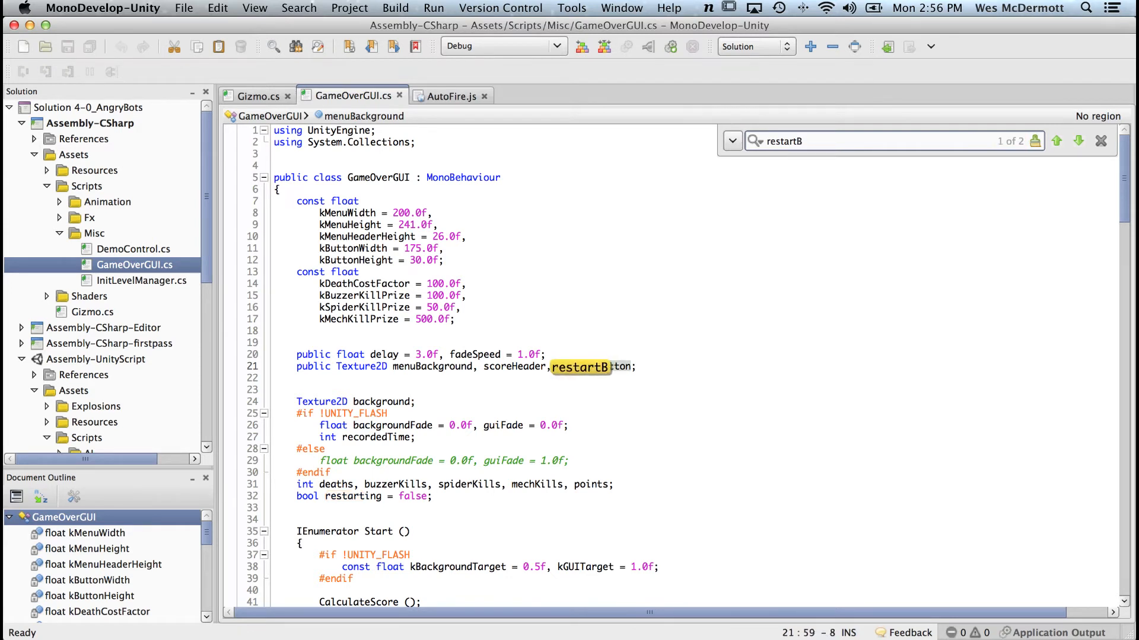
text(utton)
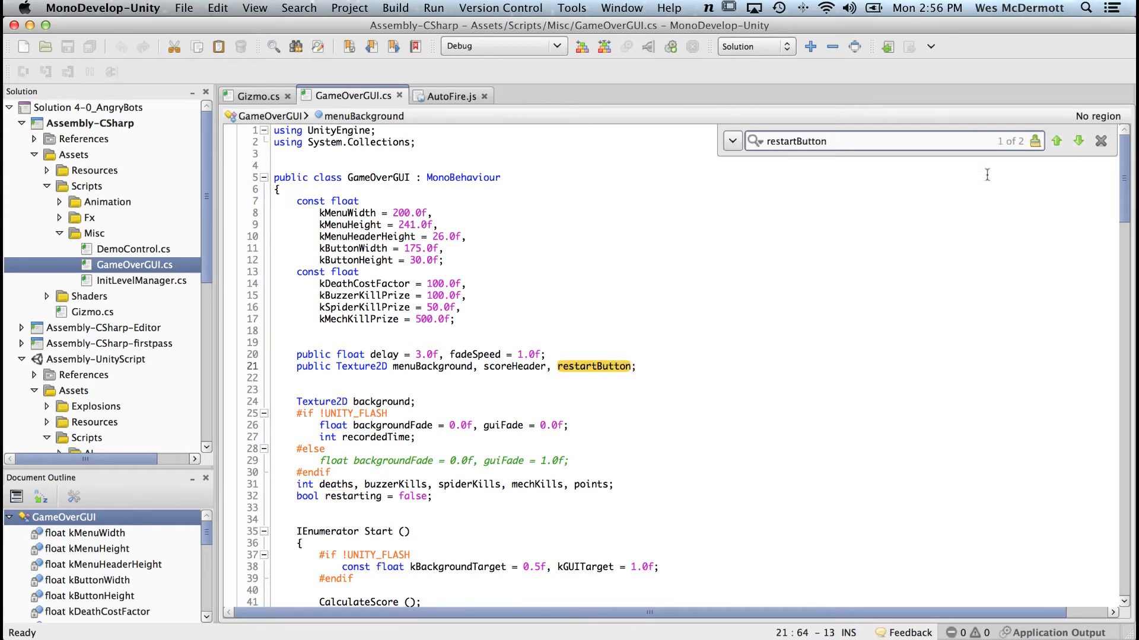
click(1078, 143)
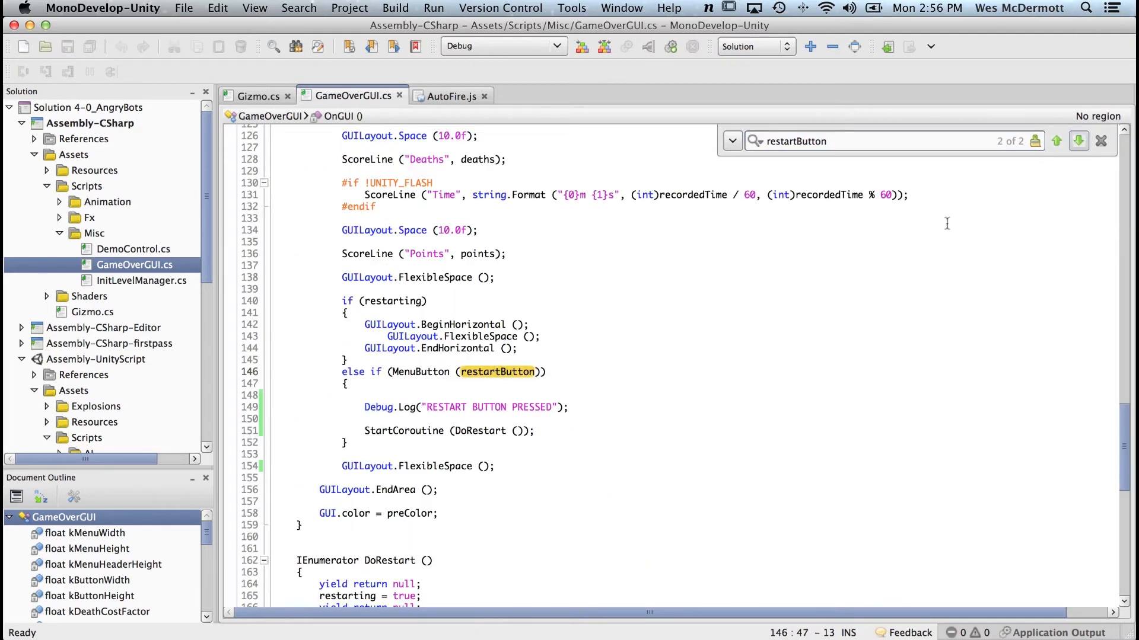
click(1101, 140)
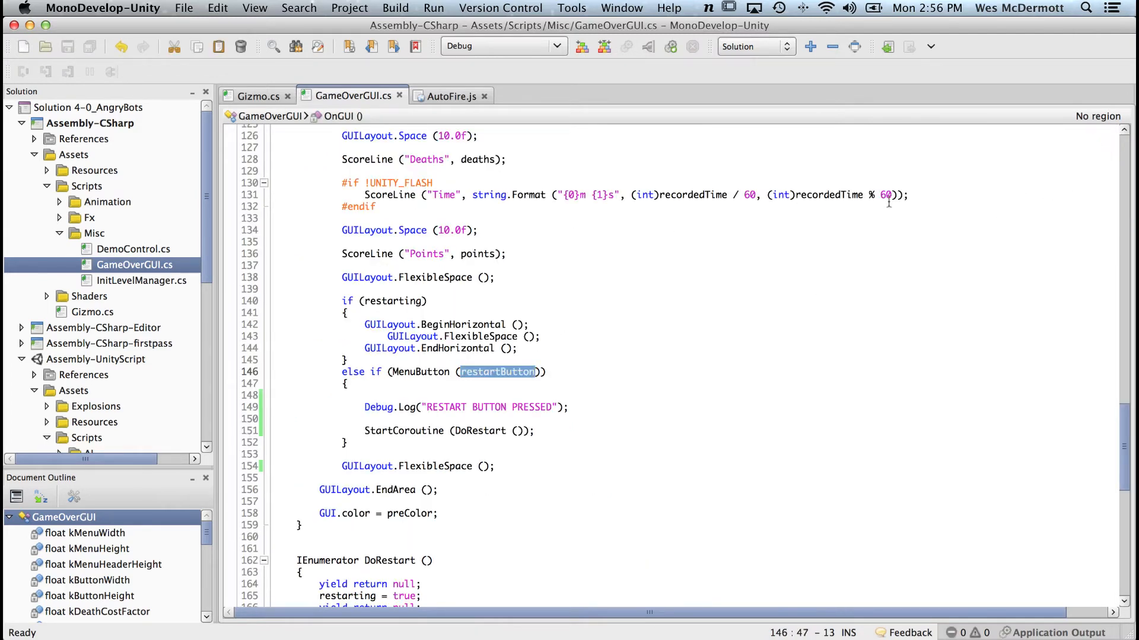
Examine the OnGUI function, its else if (MenuButton (restartButton)) condition and the Debug.Log call inside that block.
drag(1122, 407, 1115, 300)
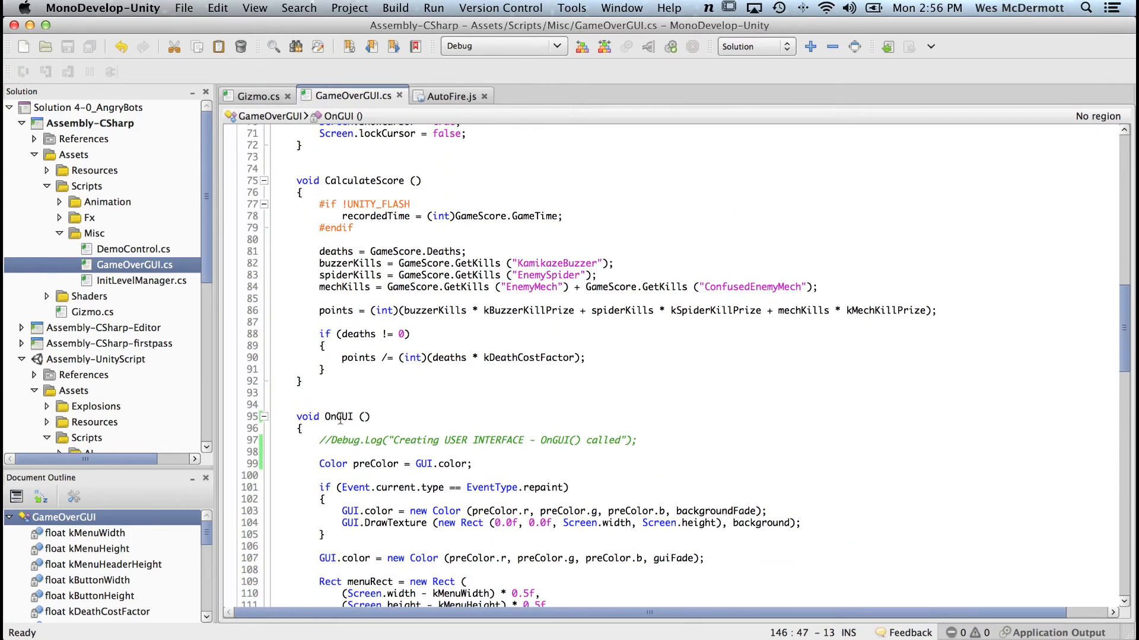
drag(1127, 338, 1118, 448)
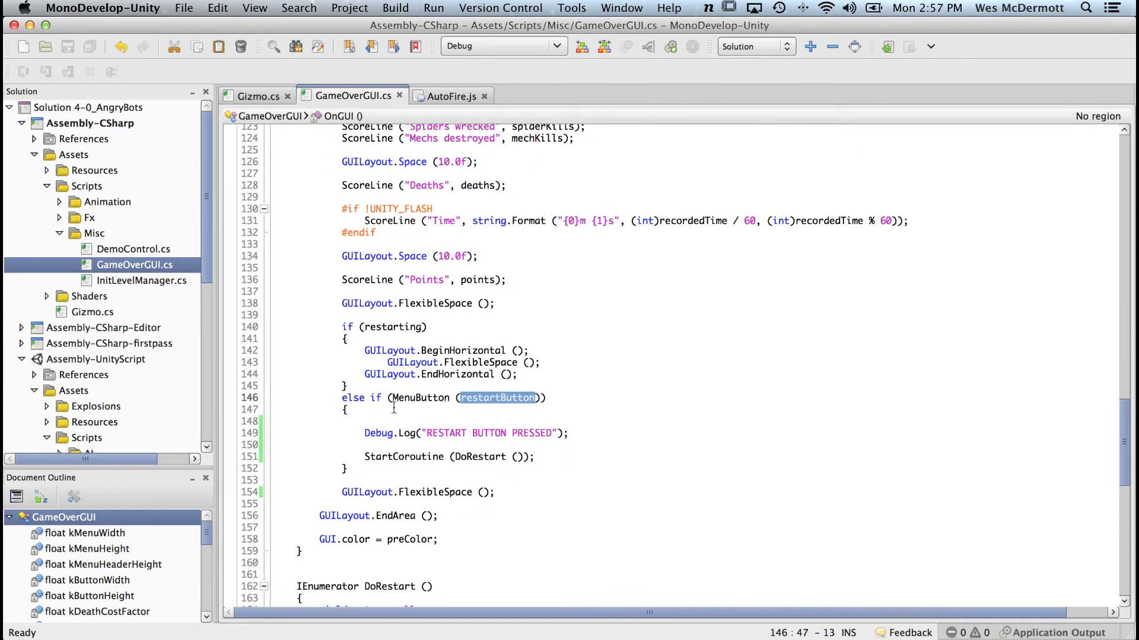
drag(320, 396, 588, 393)
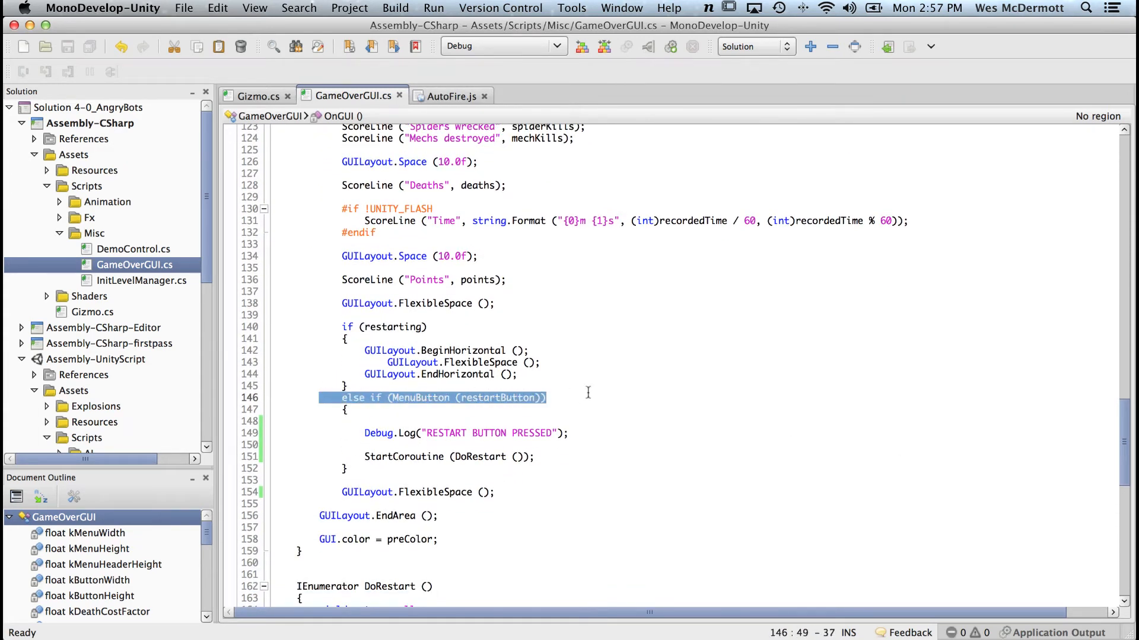
click(351, 398)
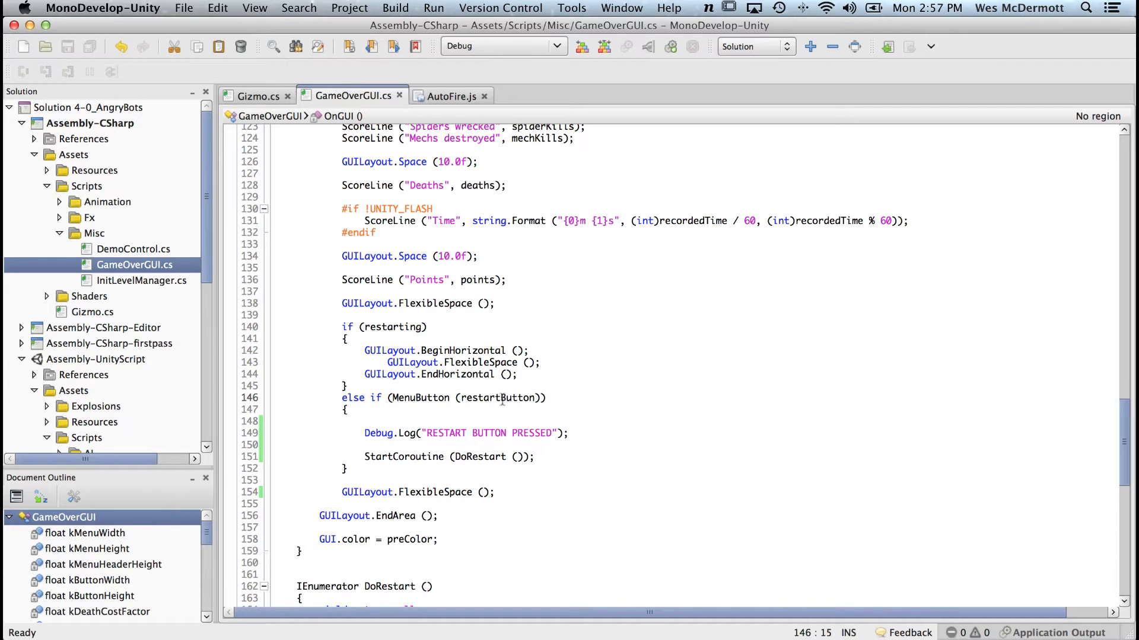
click(364, 434)
drag(363, 433, 393, 437)
drag(363, 434, 418, 429)
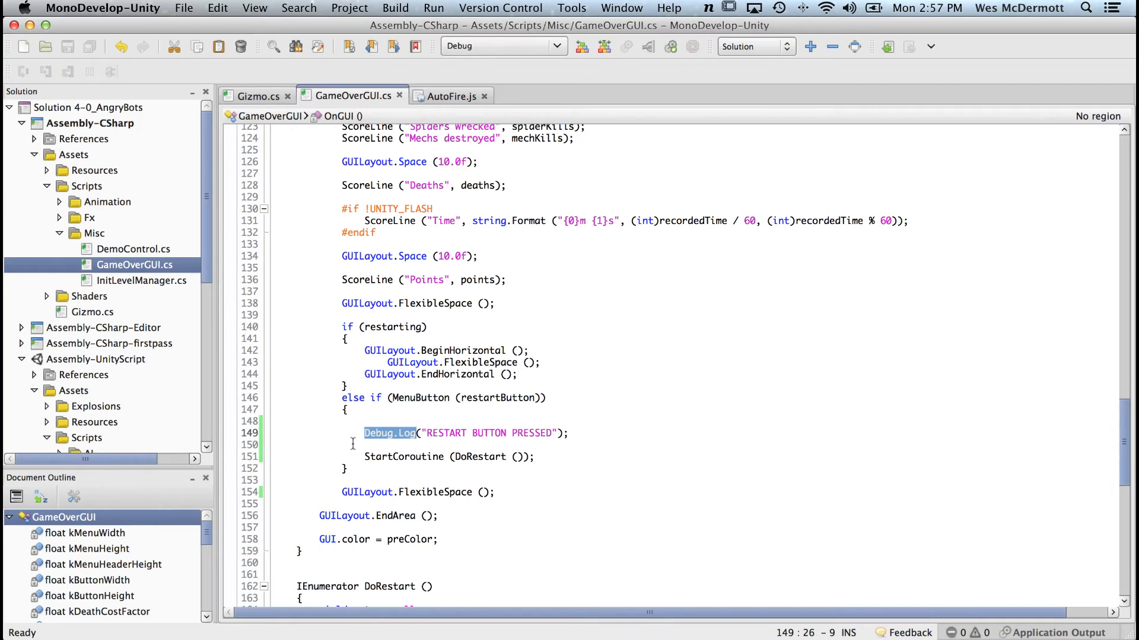
click(546, 448)
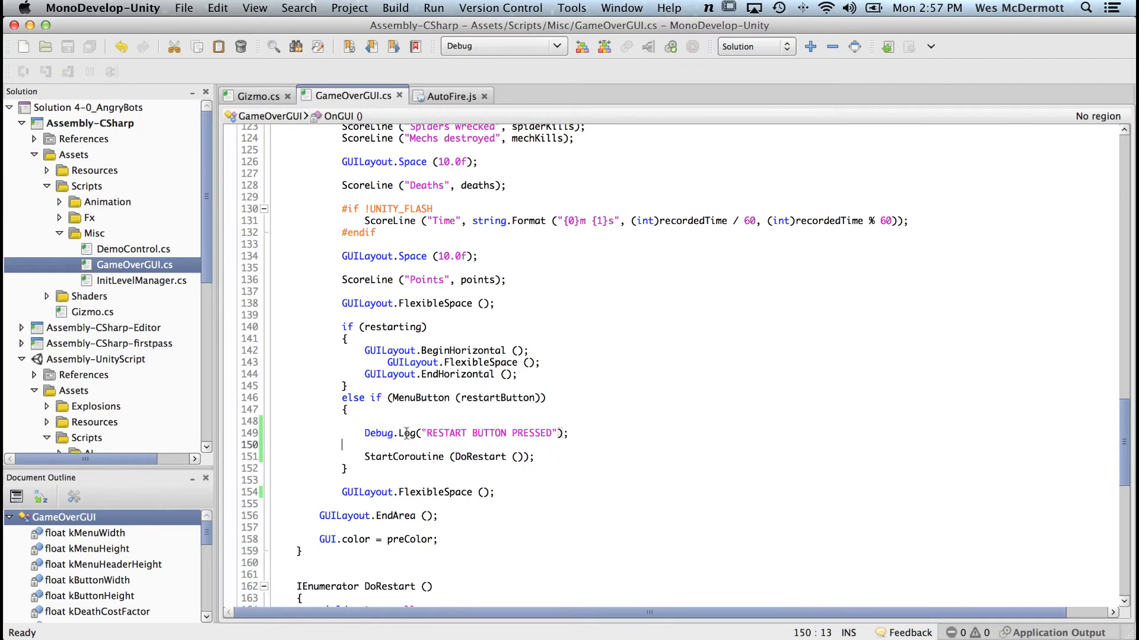
Comment out the Debug.Log("RESTART BUTTON PRESSED") line and insert an empty line above it.
click(365, 434)
text(//)
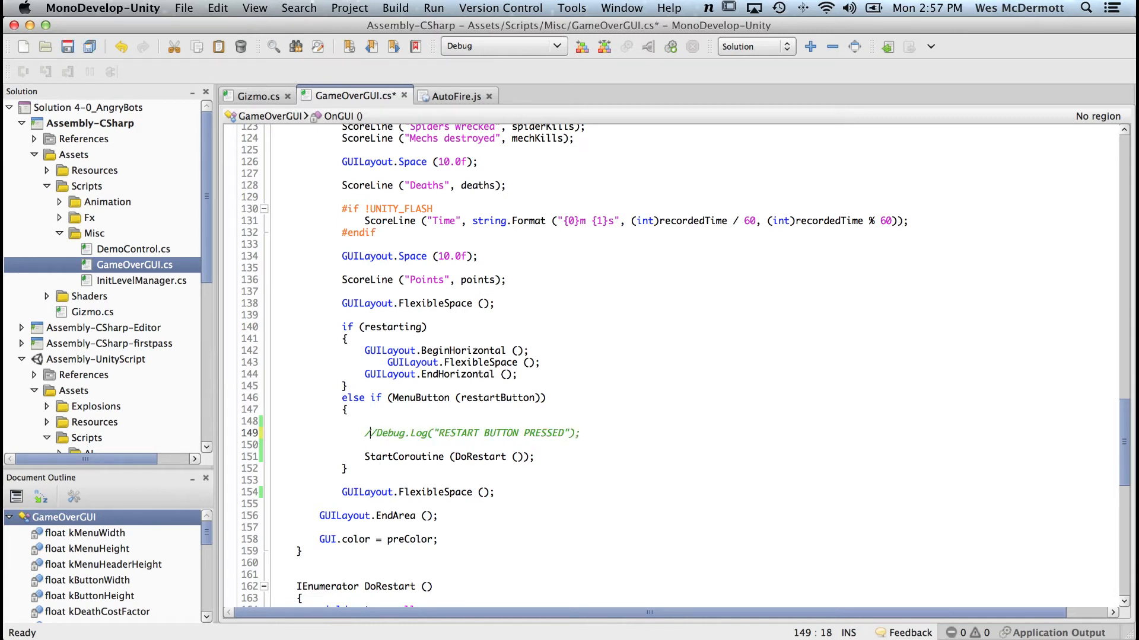
key(Left)
key(Return)
key(Up)
Begin a Debug.Log( call on the line above the commented statement, reviewing the LogError, LogException and LogWarning completions.
text(De)
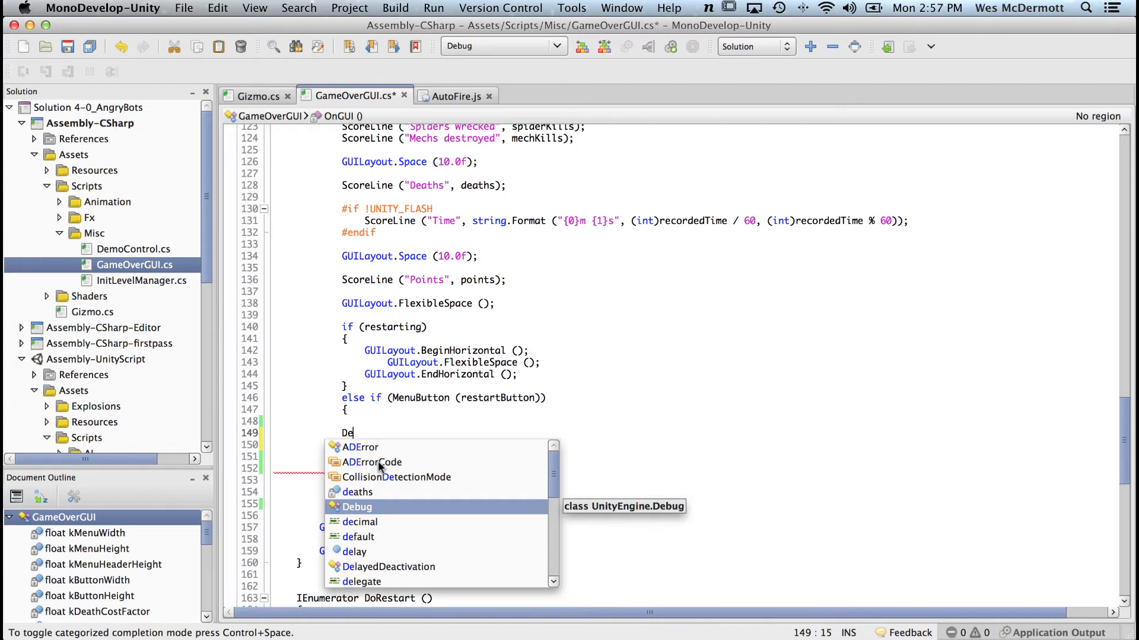
key(Return)
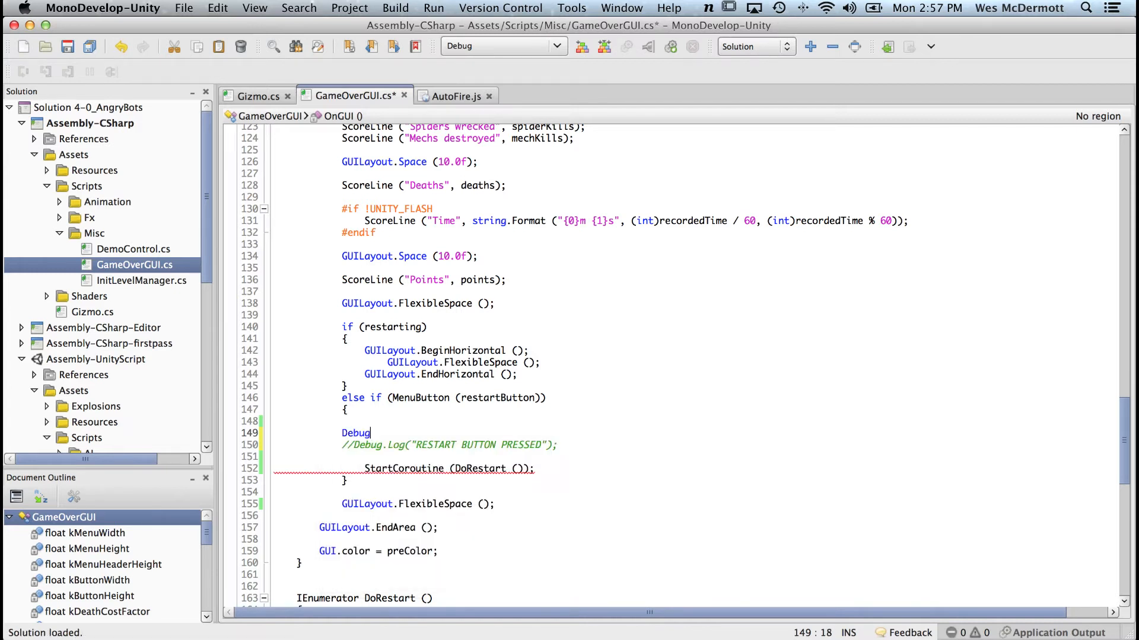
text(.)
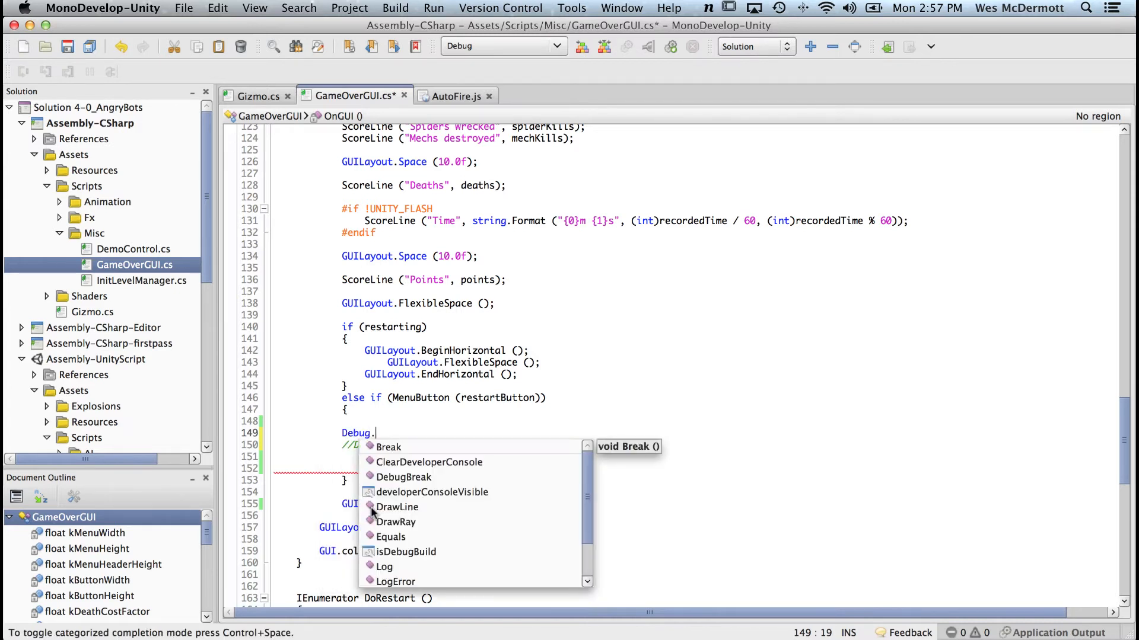
text(Lo)
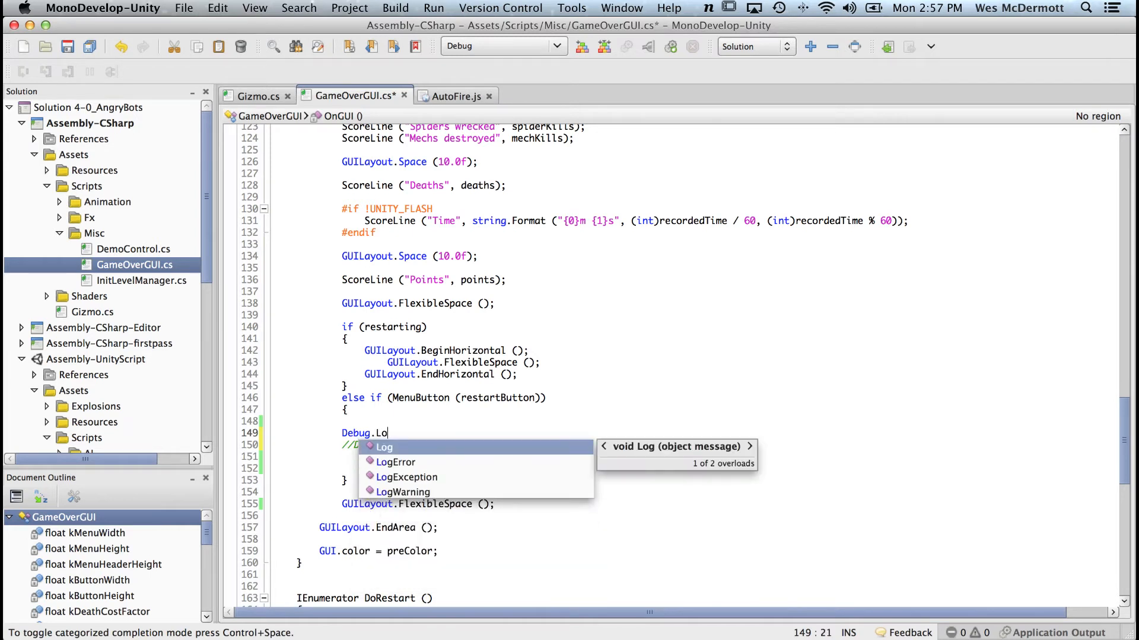
key(Down)
key(Down)
key(Down)
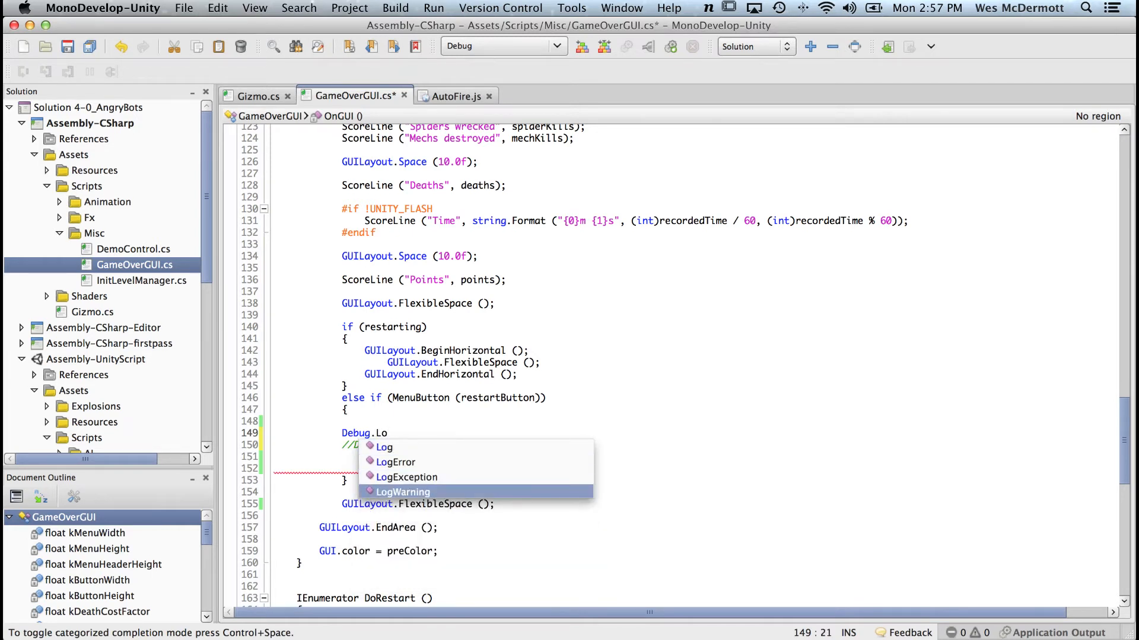
key(Up)
key(Up)
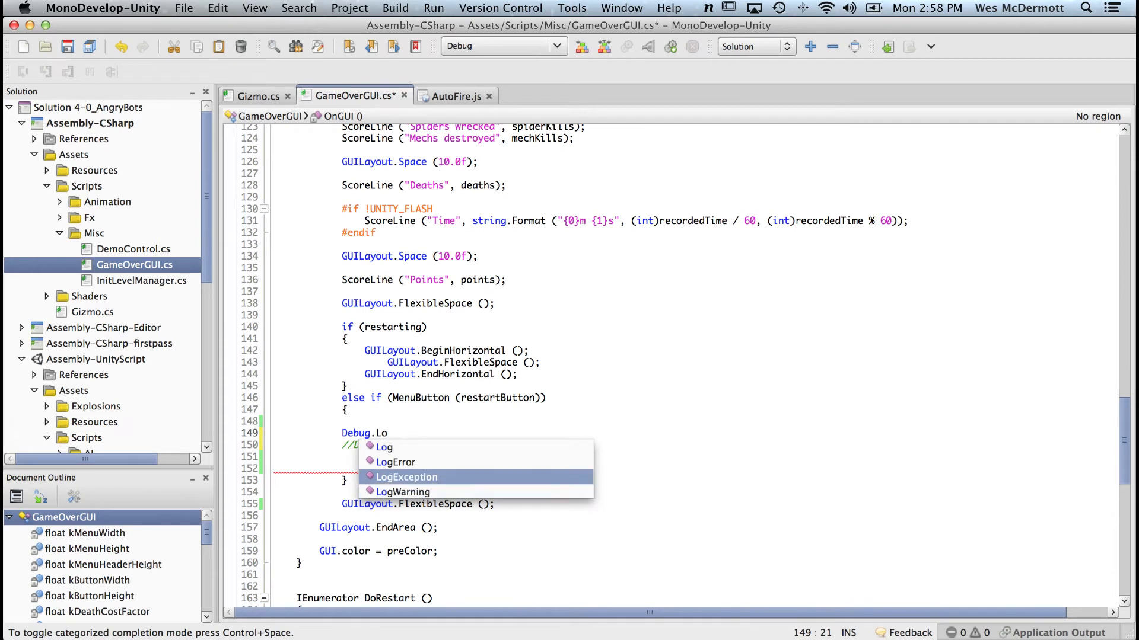
key(Up)
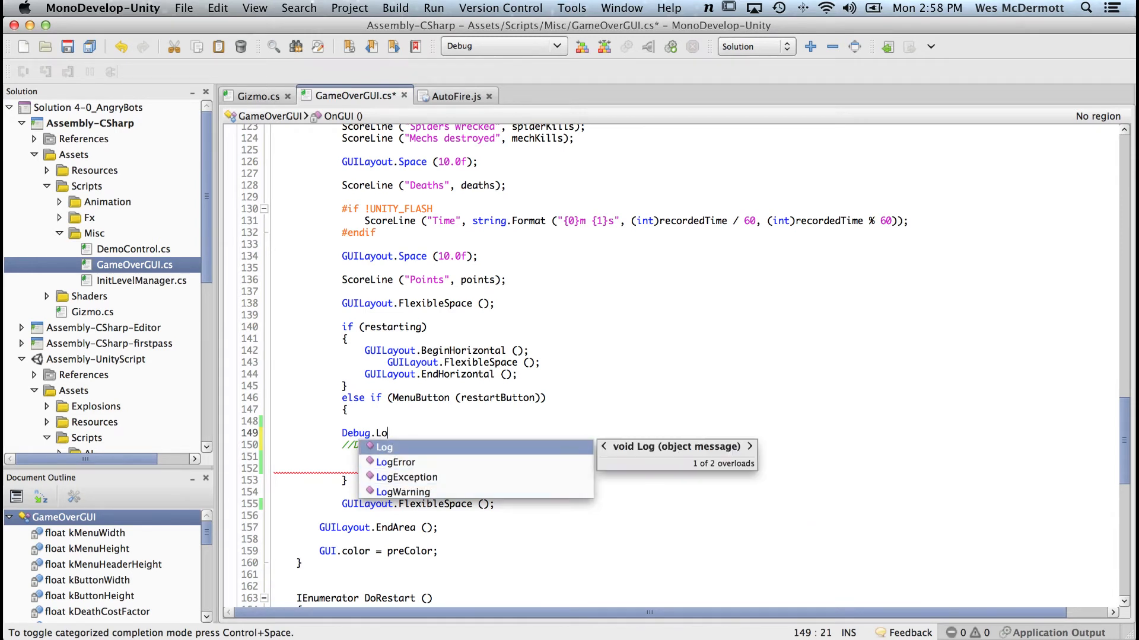
key(Return)
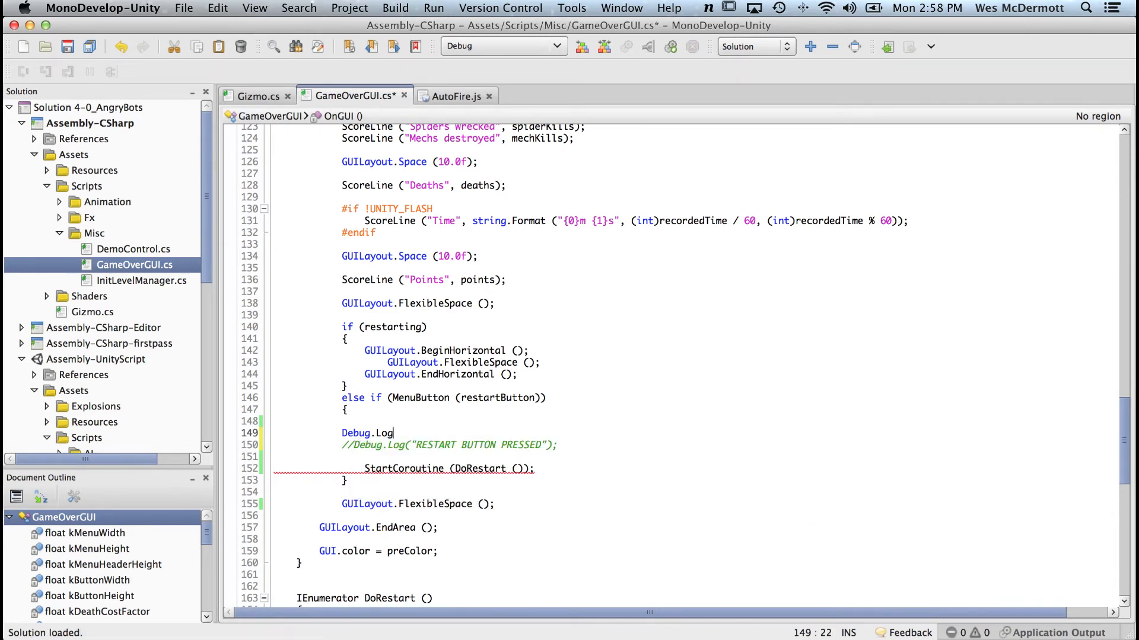
text(()
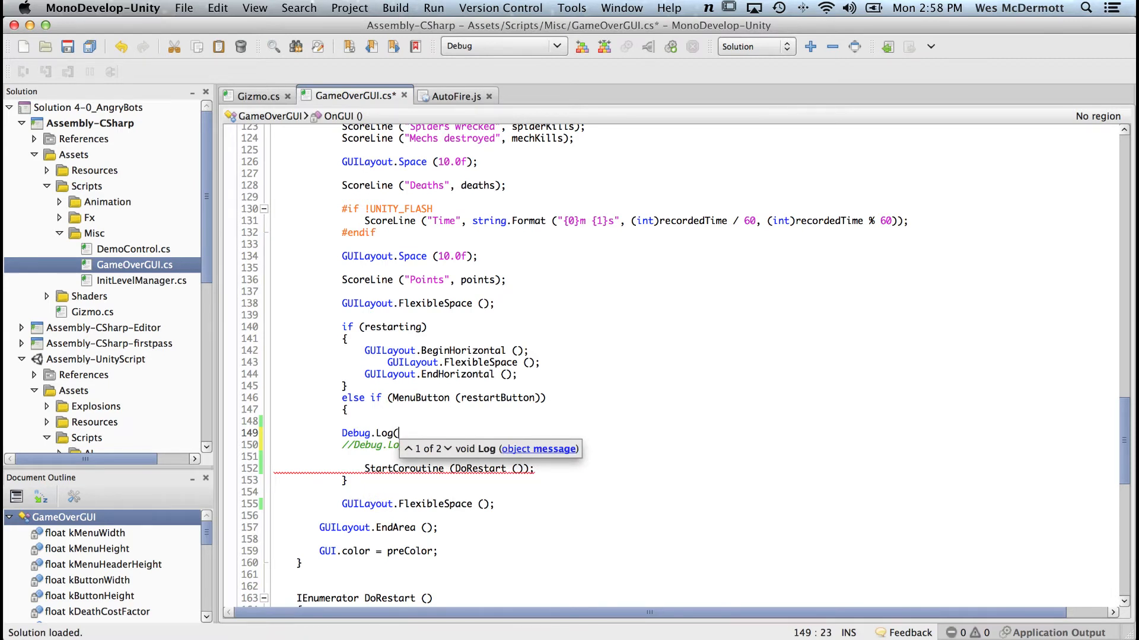
Delete the unfinished Debug.Log( call on line 149.
key(BackSpace)
key(BackSpace)
key(BackSpace)
key(BackSpace)
key(BackSpace)
key(BackSpace)
key(BackSpace)
key(BackSpace)
key(BackSpace)
key(BackSpace)
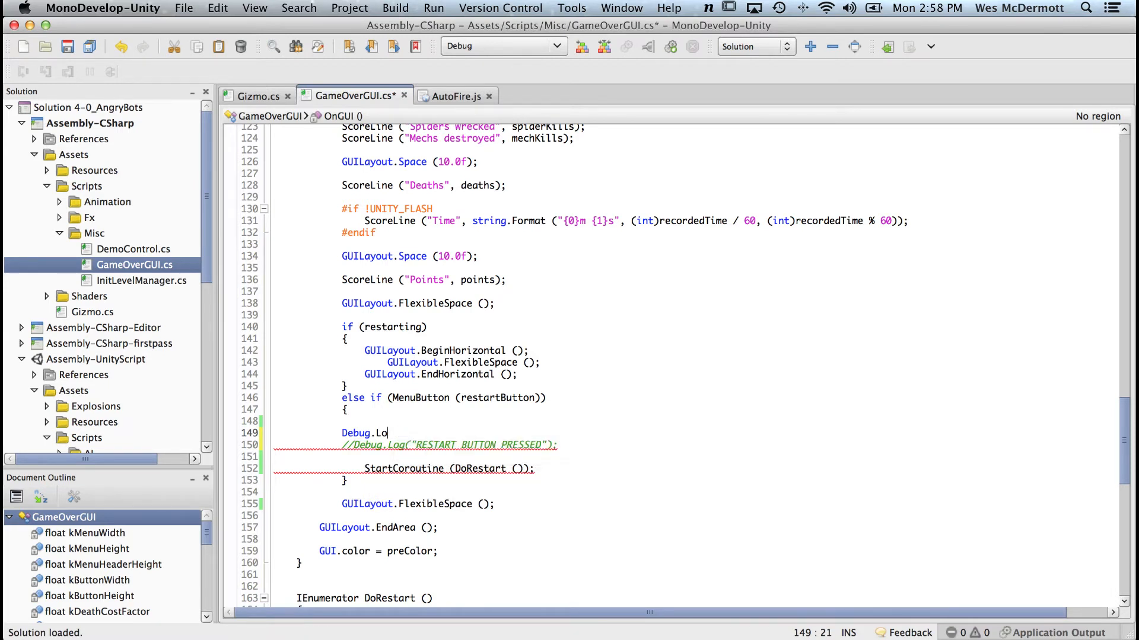
Uncomment the Debug.Log("RESTART BUTTON PRESSED") statement and save GameOverGUI.cs.
key(Down)
key(Delete)
key(Delete)
click(357, 454)
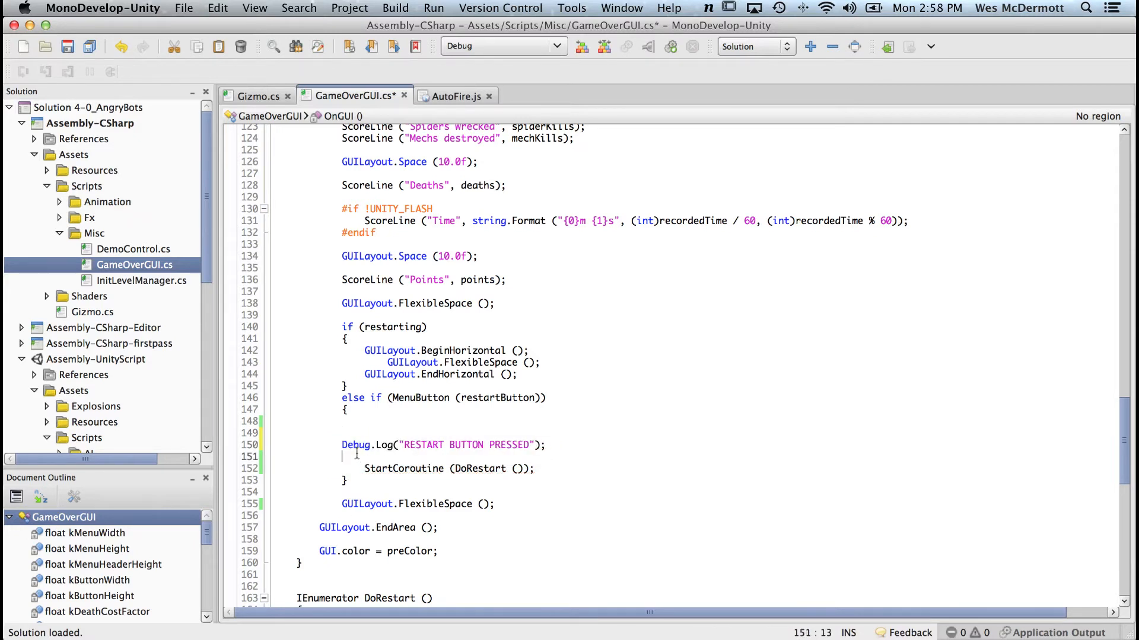
double_click(417, 450)
click(556, 444)
key(super+s)
Switch to Unity, play the scene and use the game's Restart button, toggling the Console's info messages off and on.
key(super+Tab)
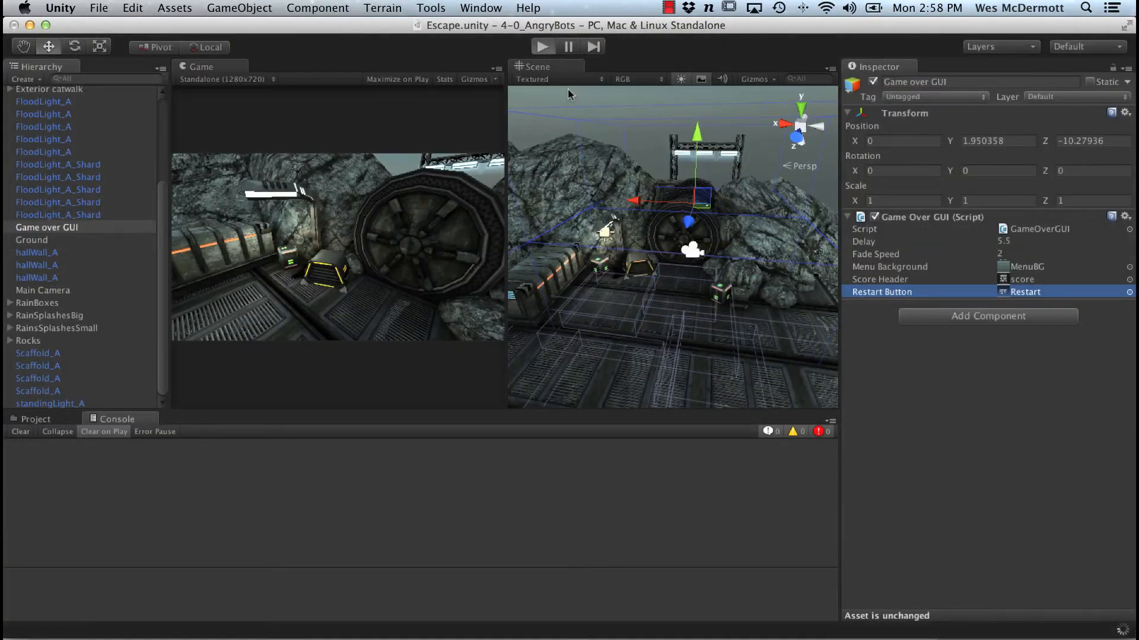
click(542, 46)
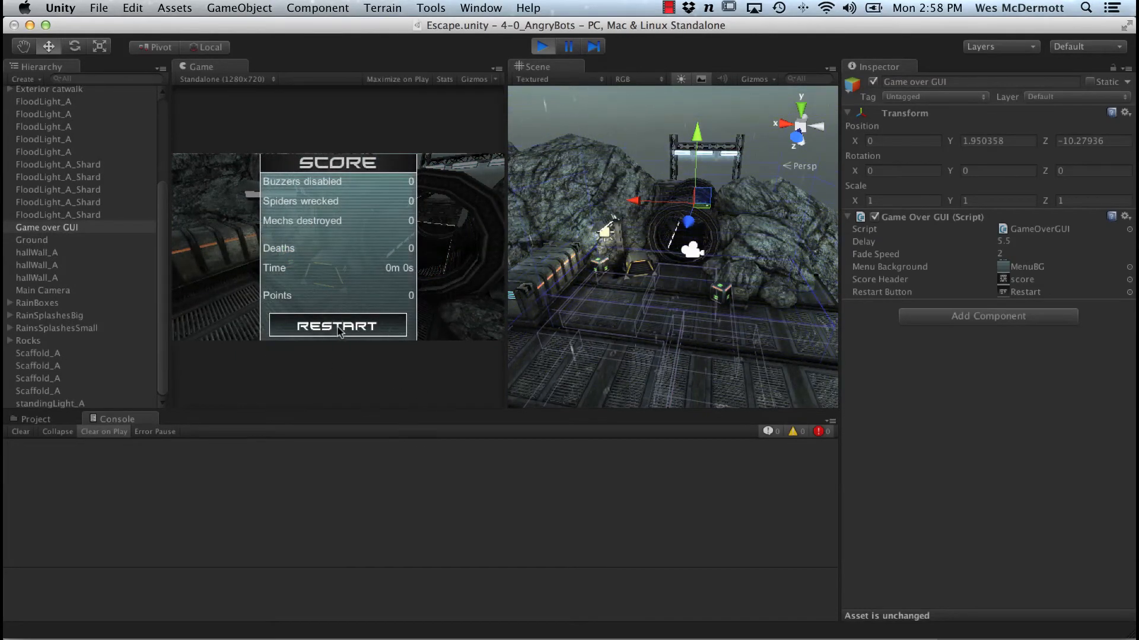
click(338, 328)
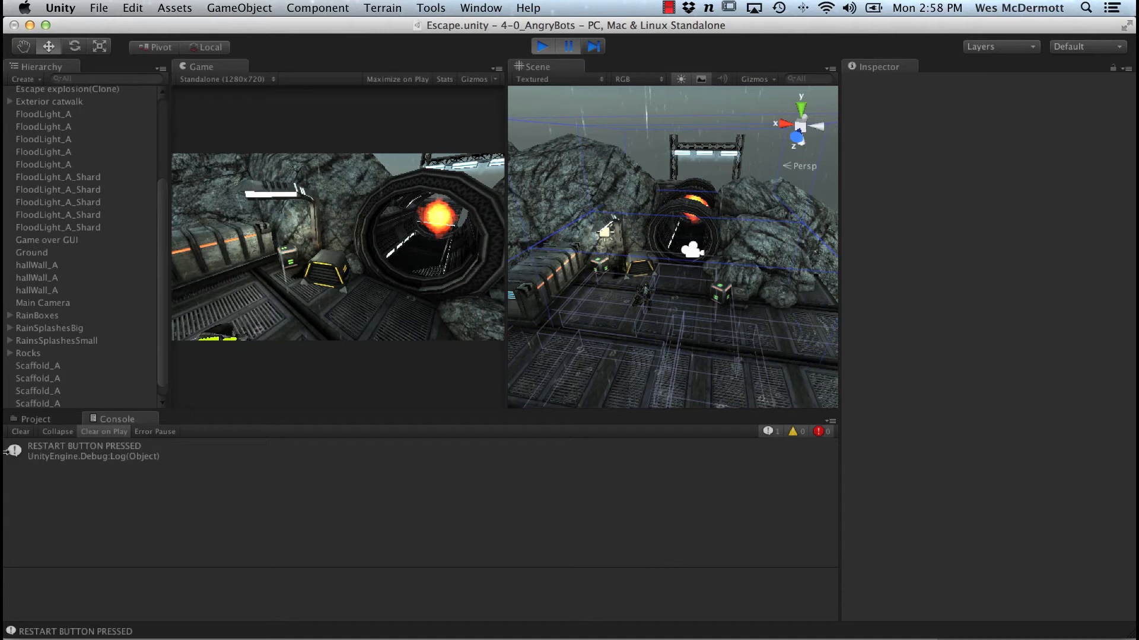
click(768, 432)
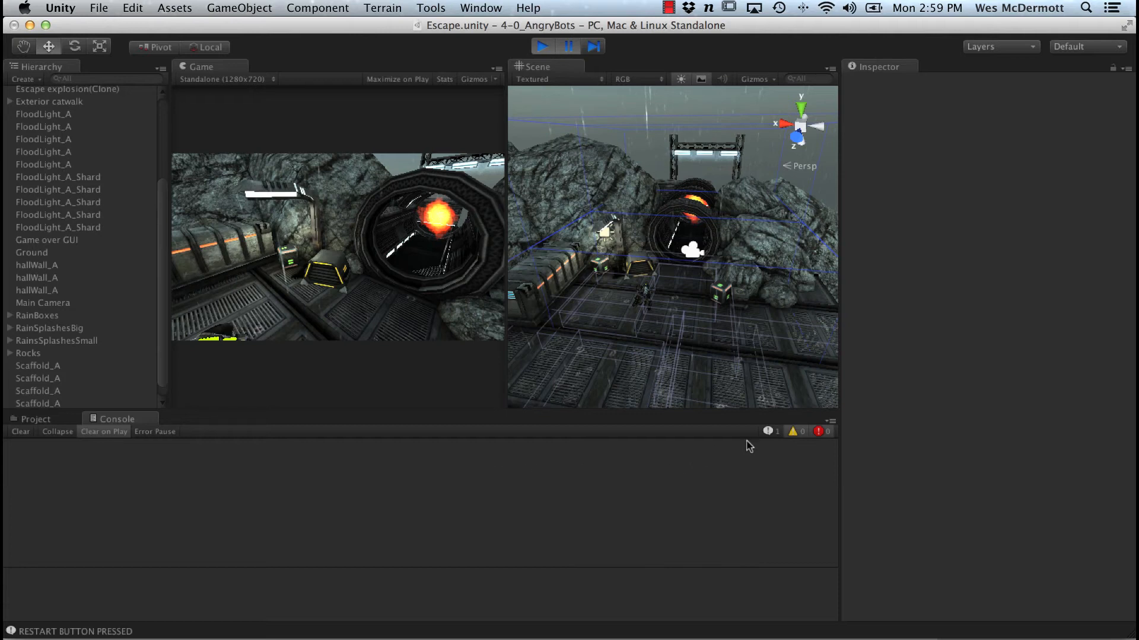
click(769, 433)
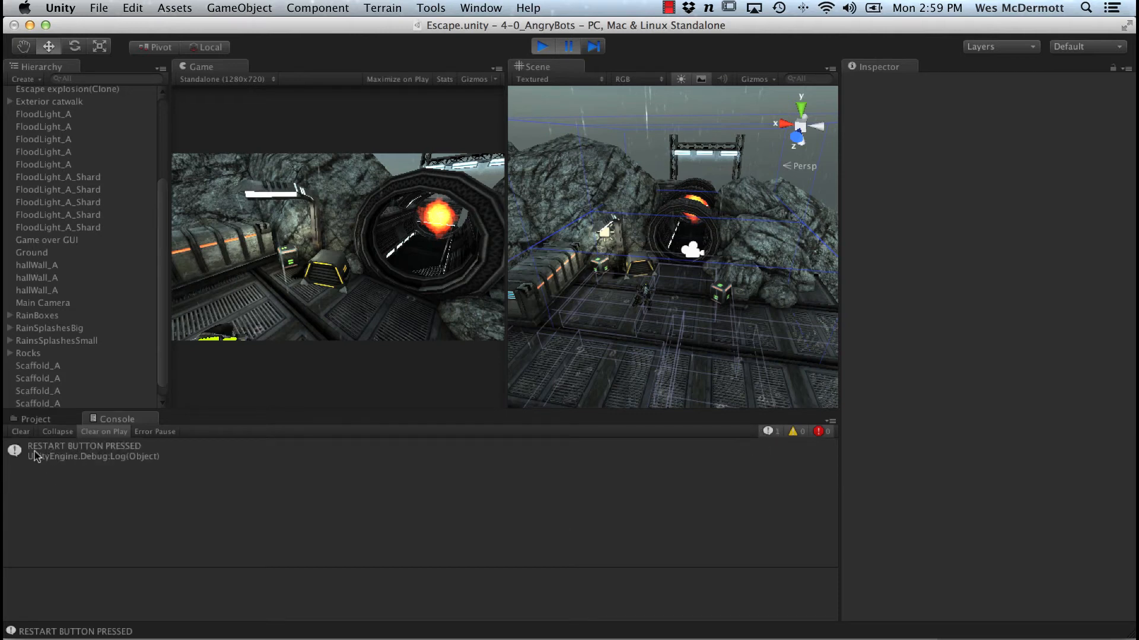
Review the Debug.Log statement on line 150 in MonoDevelop, and return to Unity to stop the running game.
key(super+Tab)
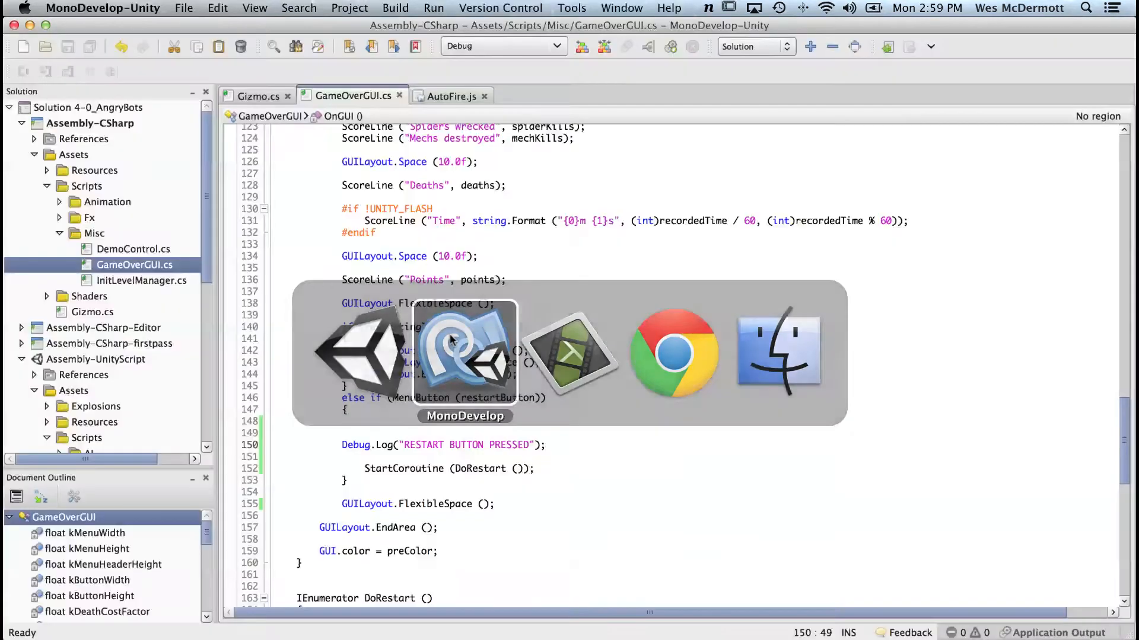
drag(343, 445, 549, 444)
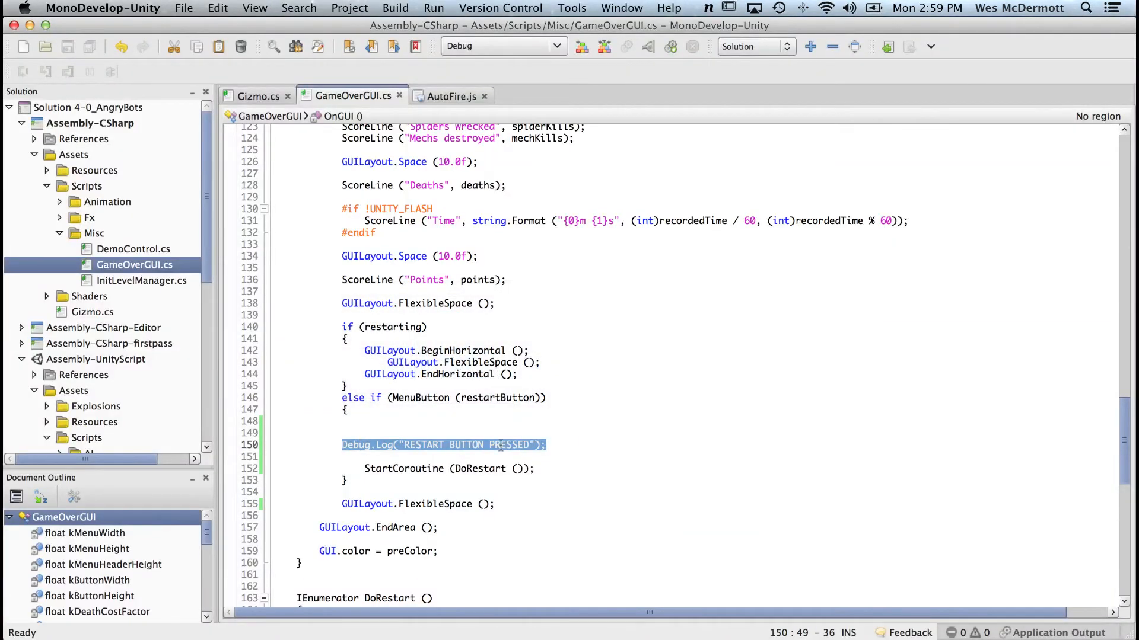
click(560, 448)
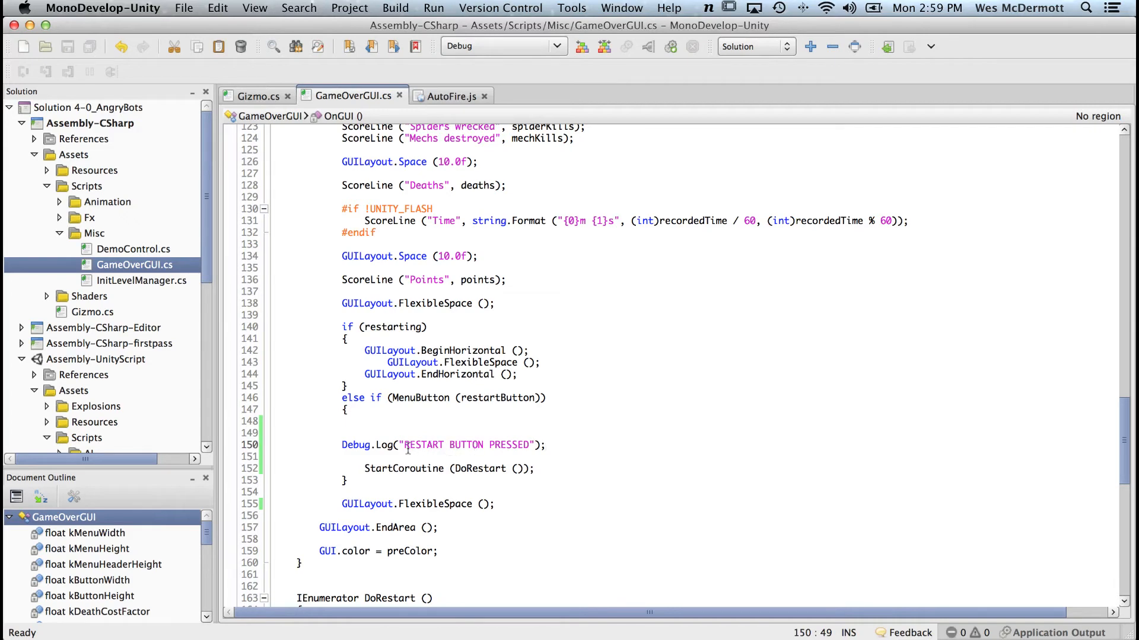
key(super+Tab)
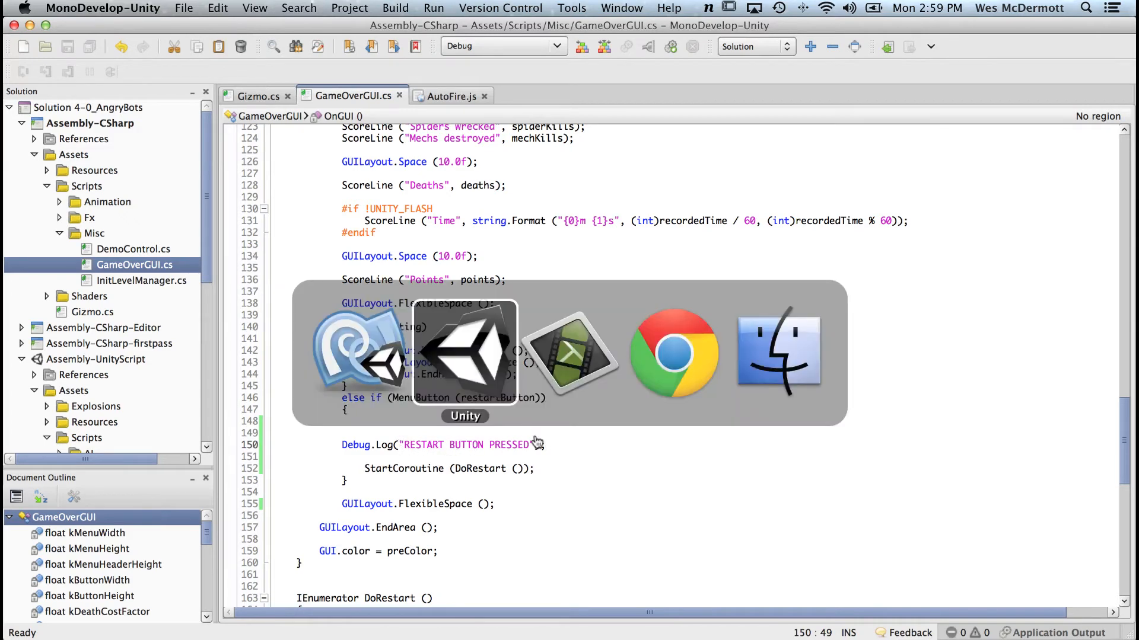
click(556, 48)
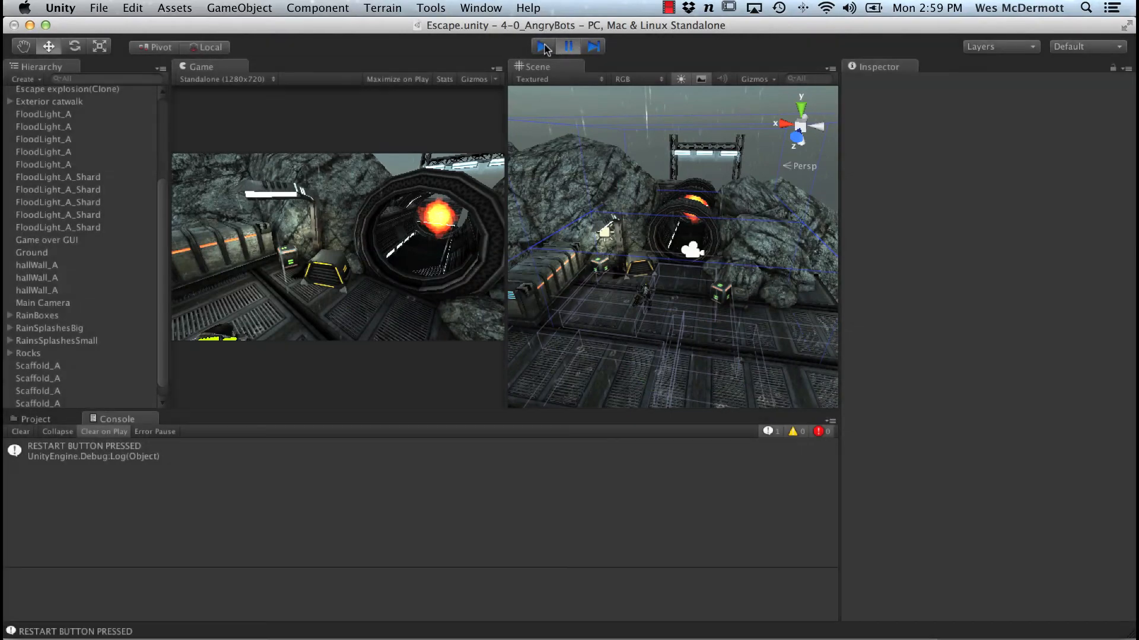
In MonoDevelop, replace the Debug.Log message text on line 150 with "restartButton Type: ".
key(super+Tab)
key(Left)
key(Left)
key(Left)
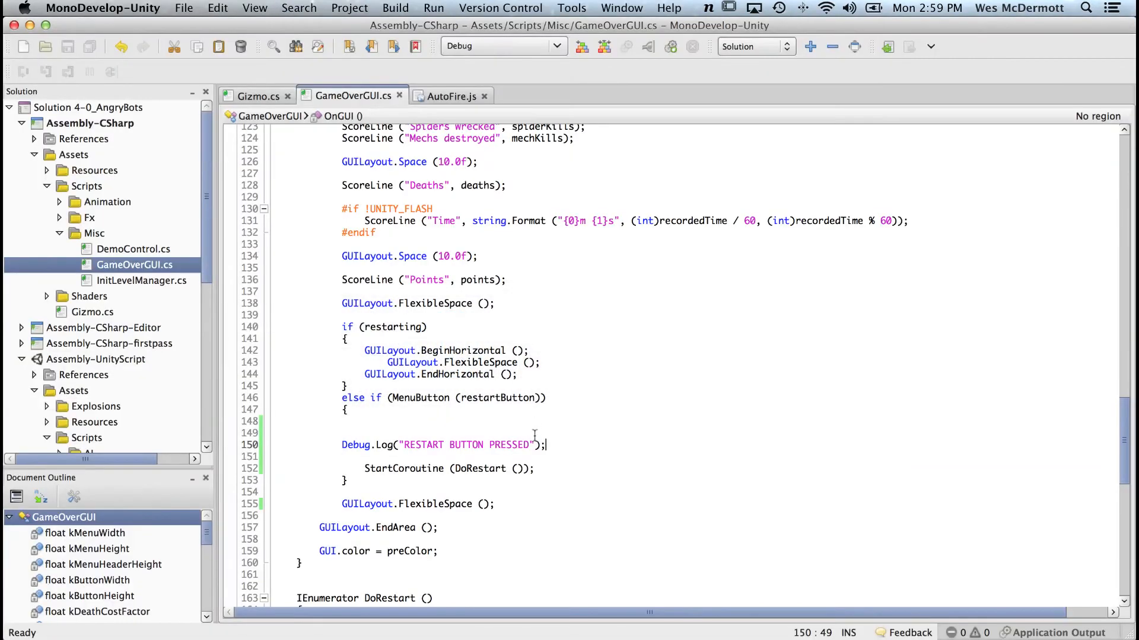
key(Right)
key(alt+shift+Left)
key(alt+shift+Left)
key(alt+shift+Left)
text(Waht)
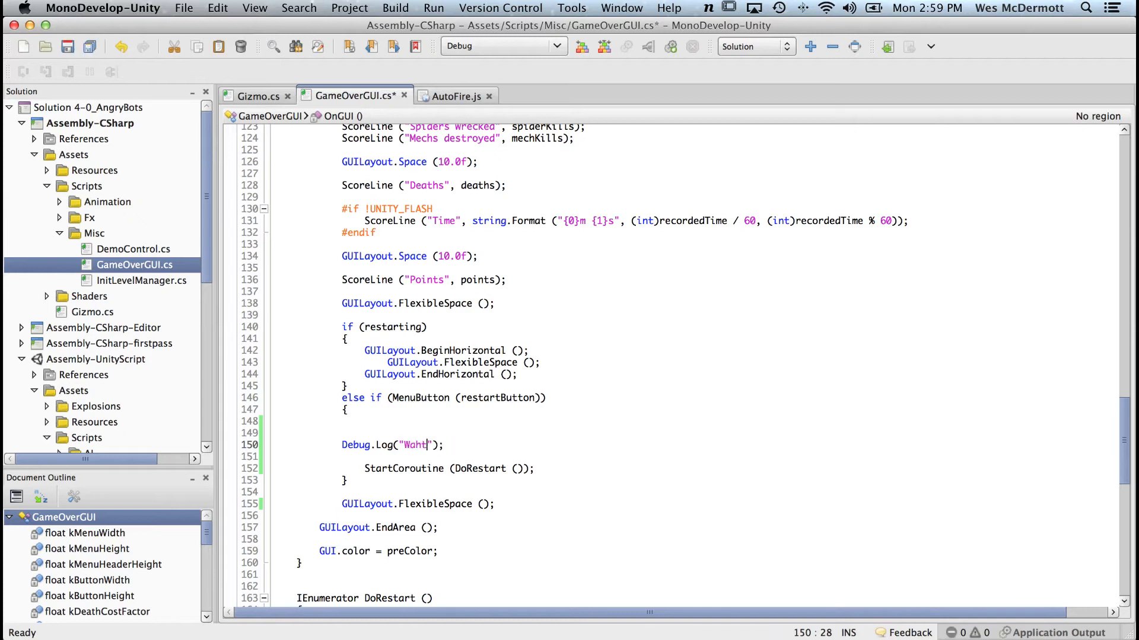
key(BackSpace)
key(BackSpace)
key(BackSpace)
key(BackSpace)
text(restartButton Type:)
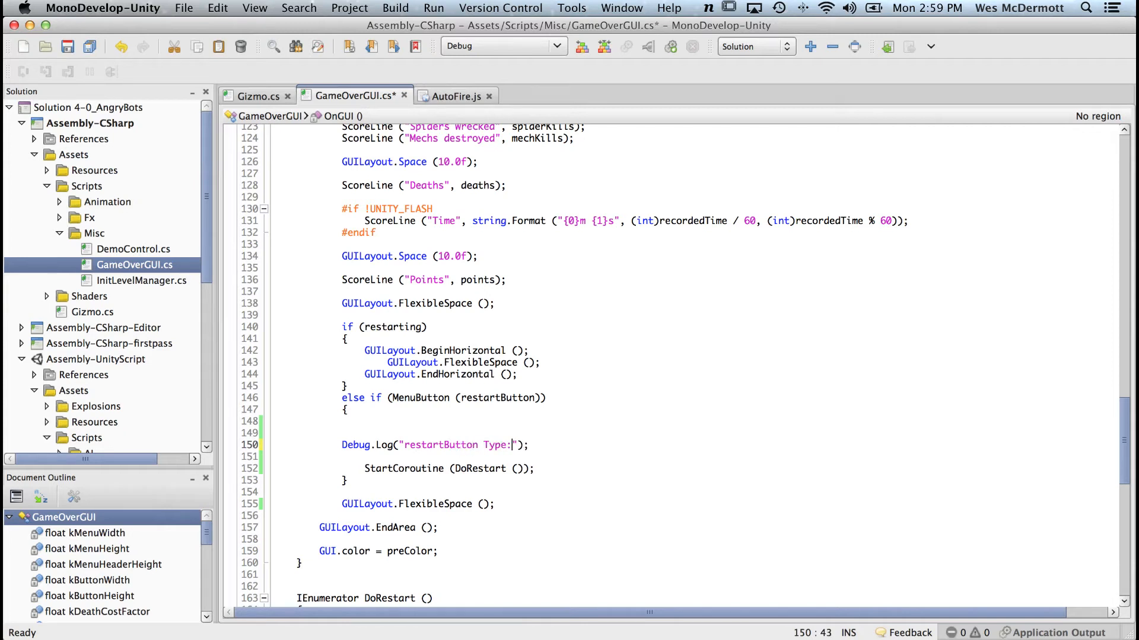
Append +restartButton after the message string in the Debug.Log call.
key(Right)
text(+)
double_click(496, 398)
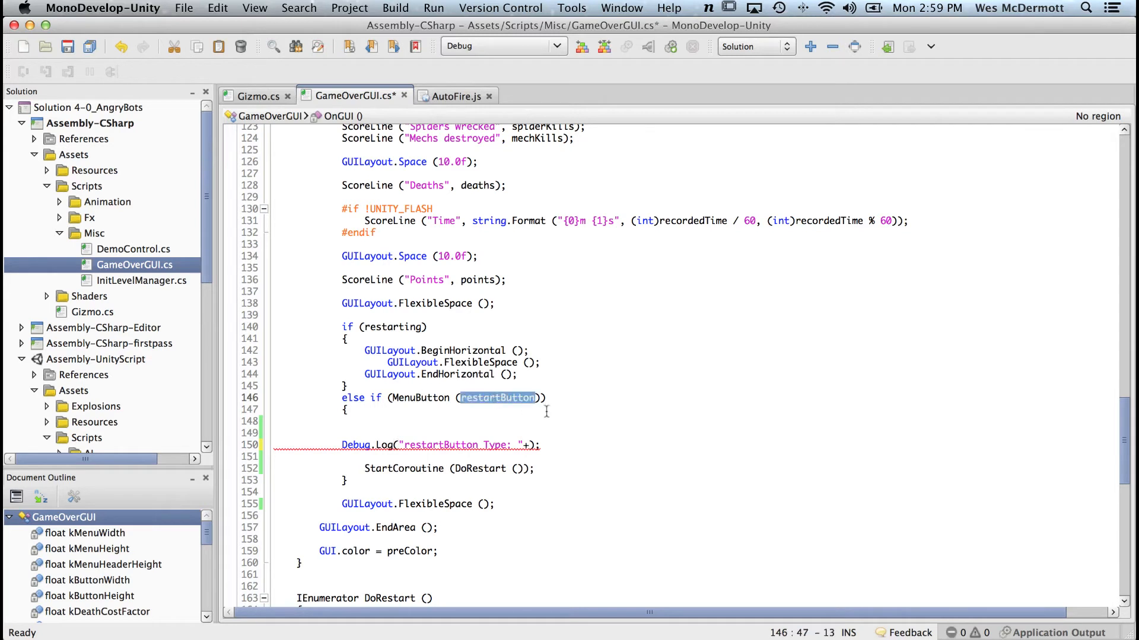
click(528, 444)
text(rest)
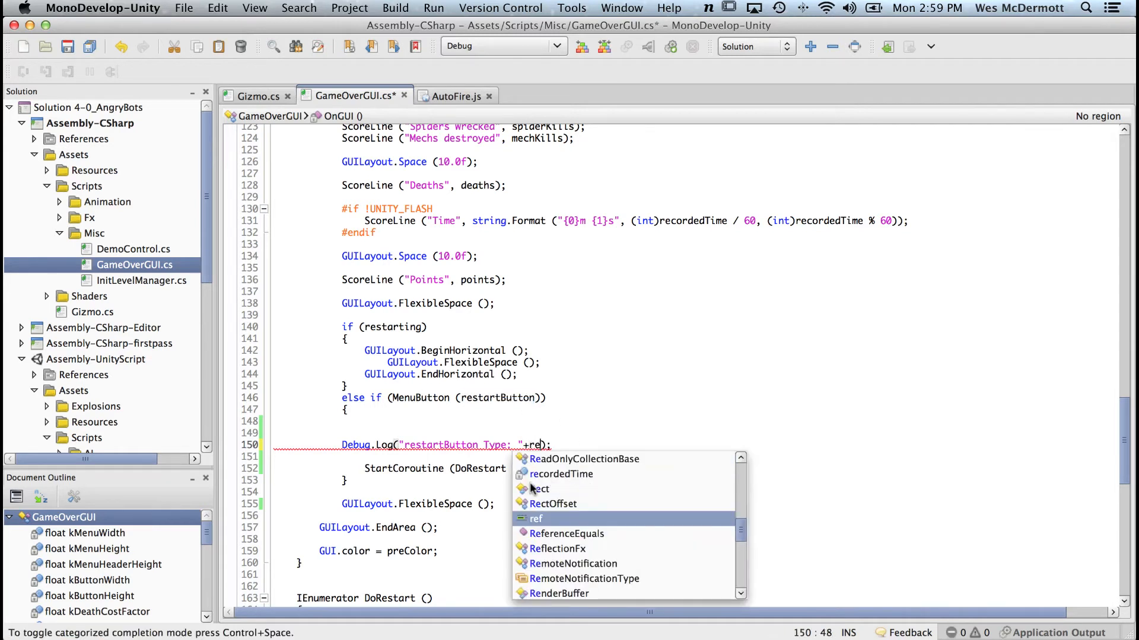
key(Up)
key(Return)
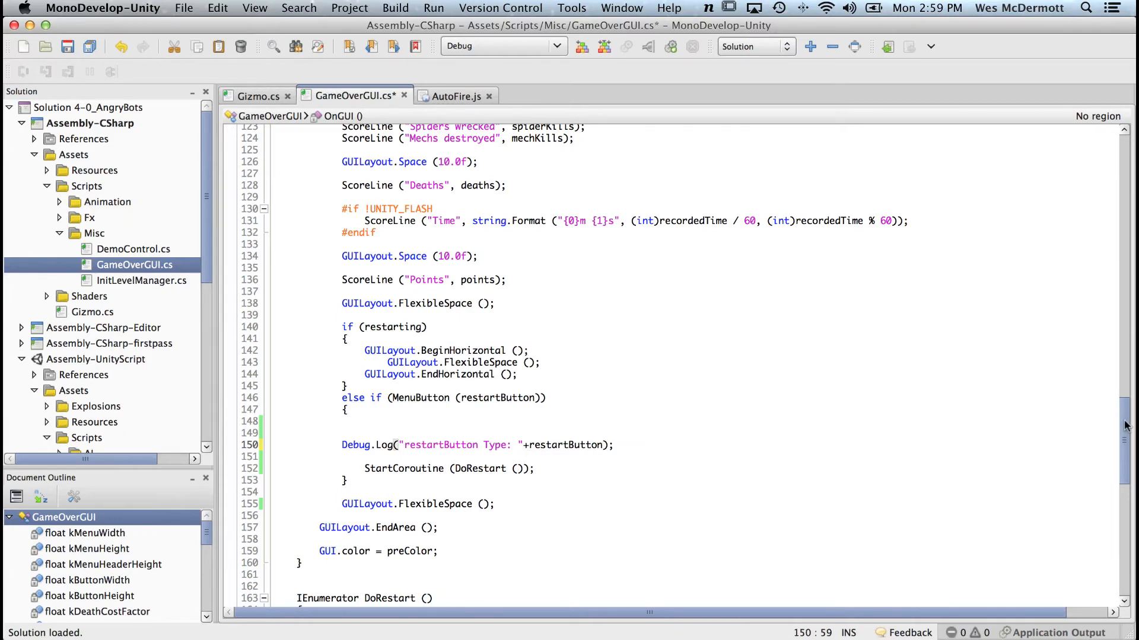
Compare restartButton in the public Texture2D declaration on line 21 with its use in the Debug.Log call.
drag(1125, 426, 1118, 148)
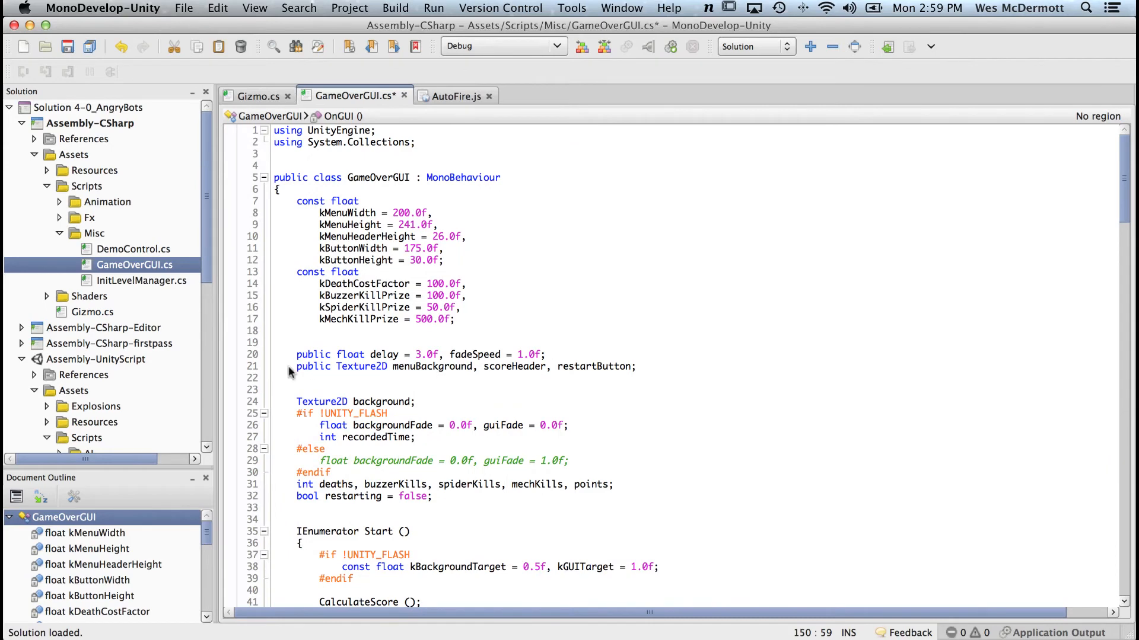
double_click(569, 367)
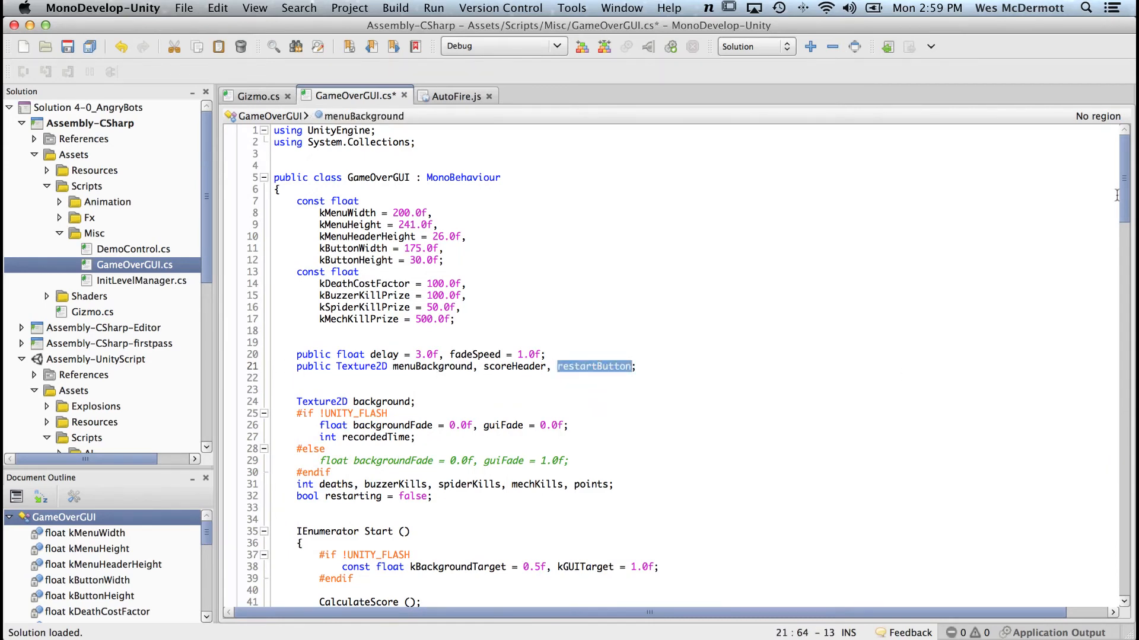
drag(1116, 196, 1112, 497)
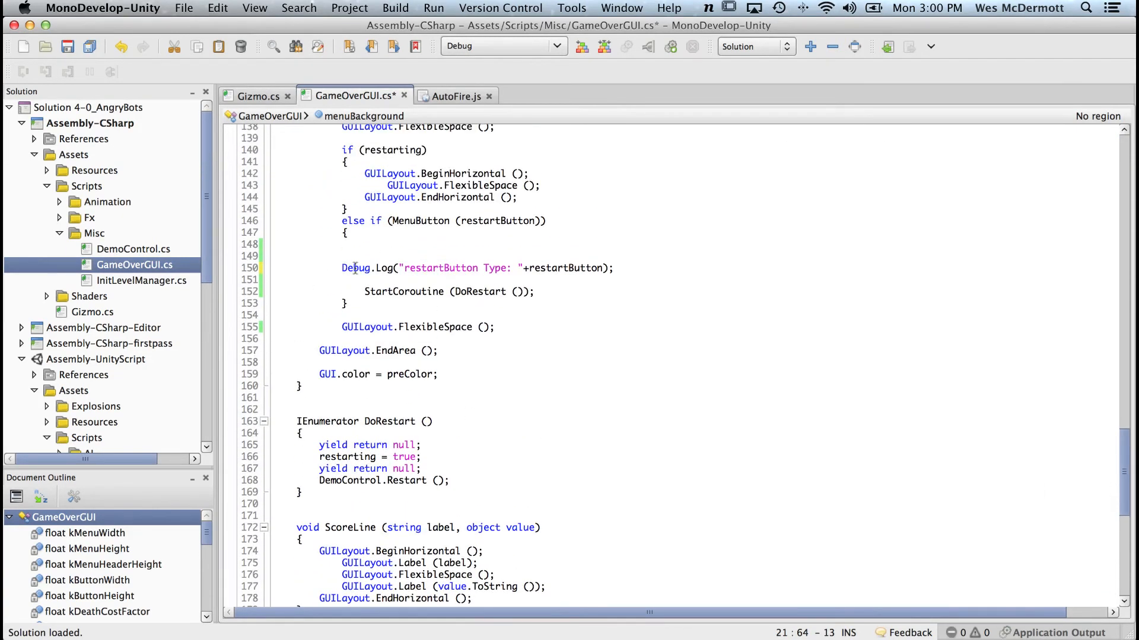
double_click(557, 268)
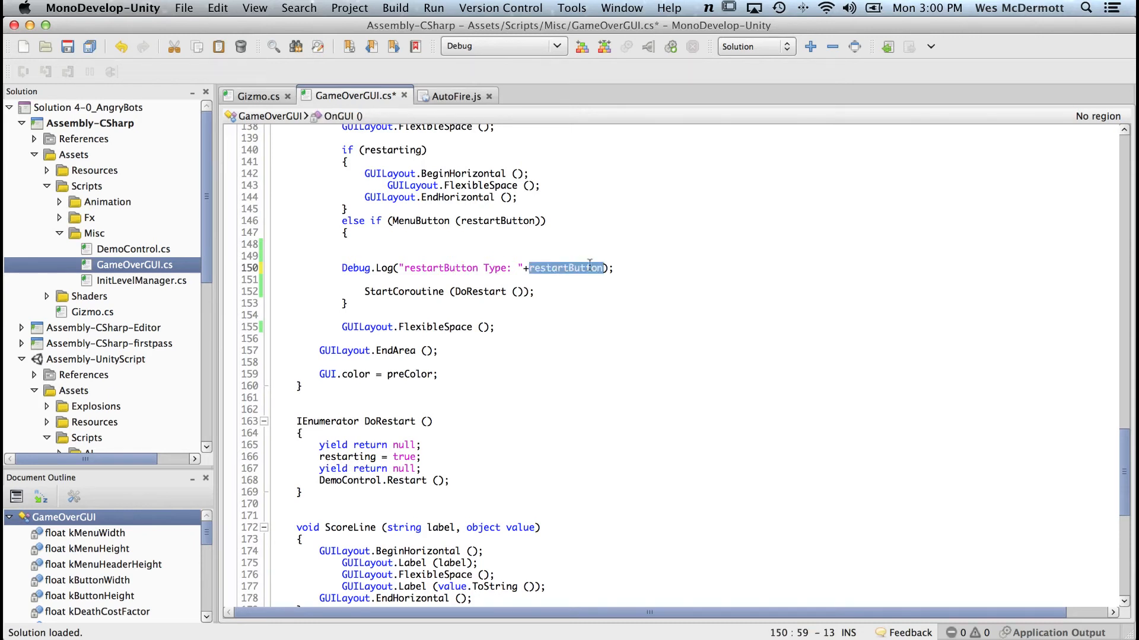
Save GameOverGUI.cs, then play the scene in Unity and use the game's Restart button to test the new log.
click(645, 275)
key(super+s)
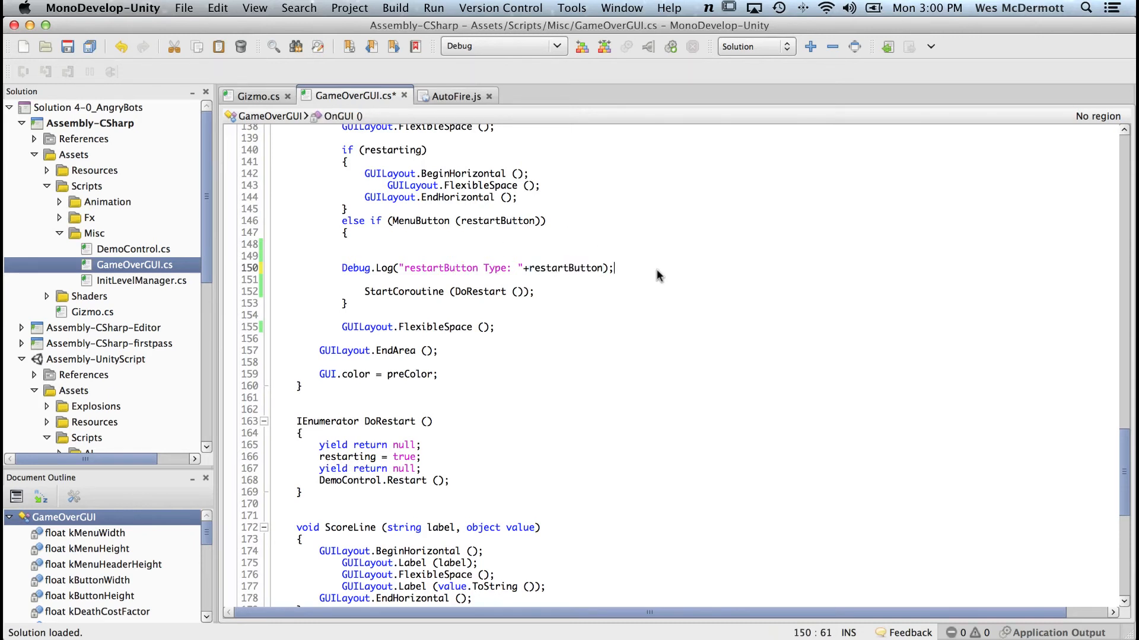
key(super+Tab)
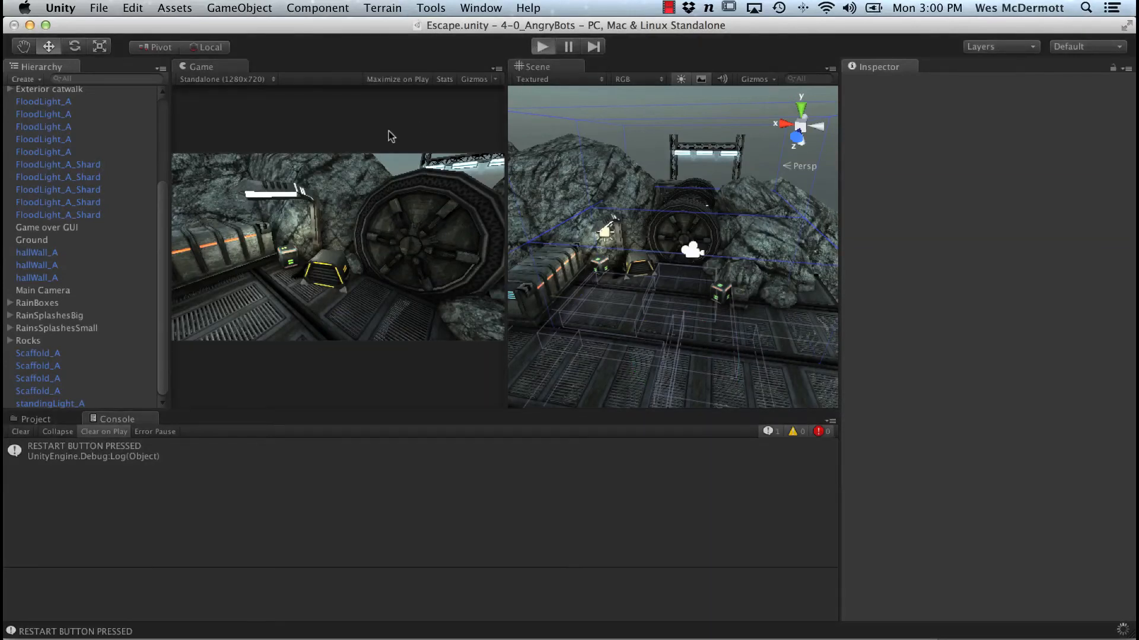
key(super+p)
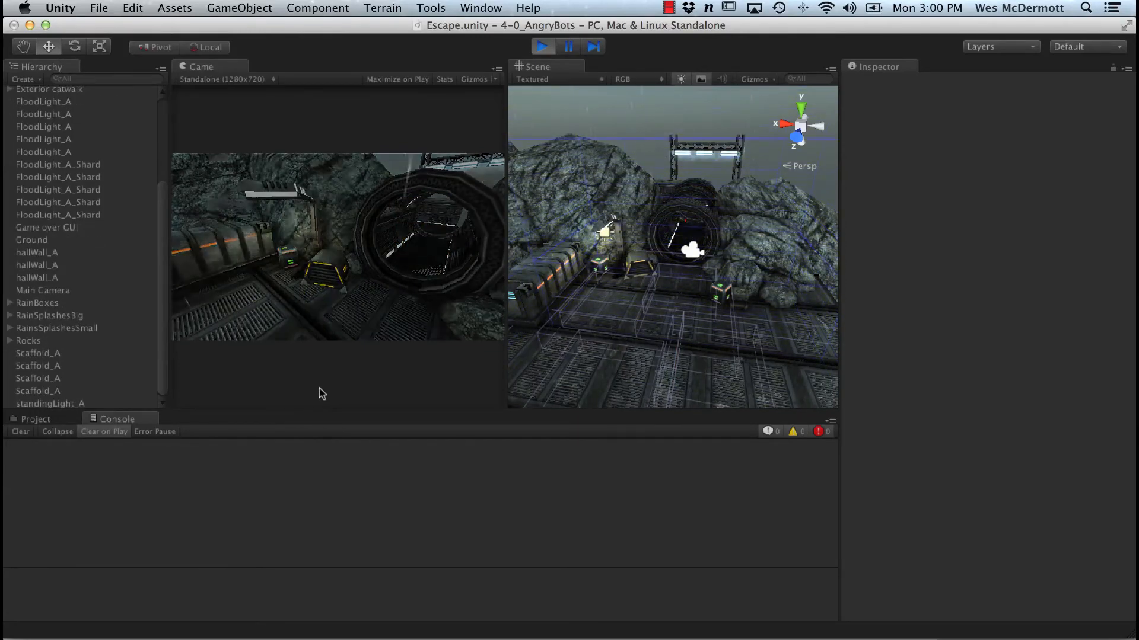
click(351, 333)
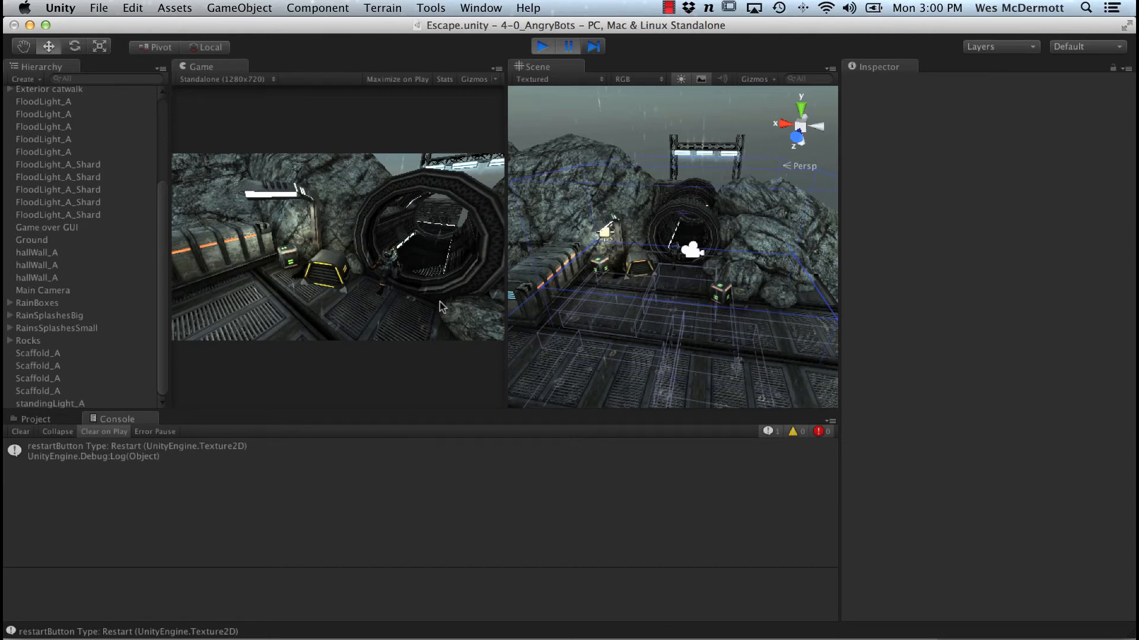
Compare the Unity Console's restartButton message with the Debug.Log call on line 150 and the Texture2D declaration on line 21 in MonoDevelop.
key(super+Tab)
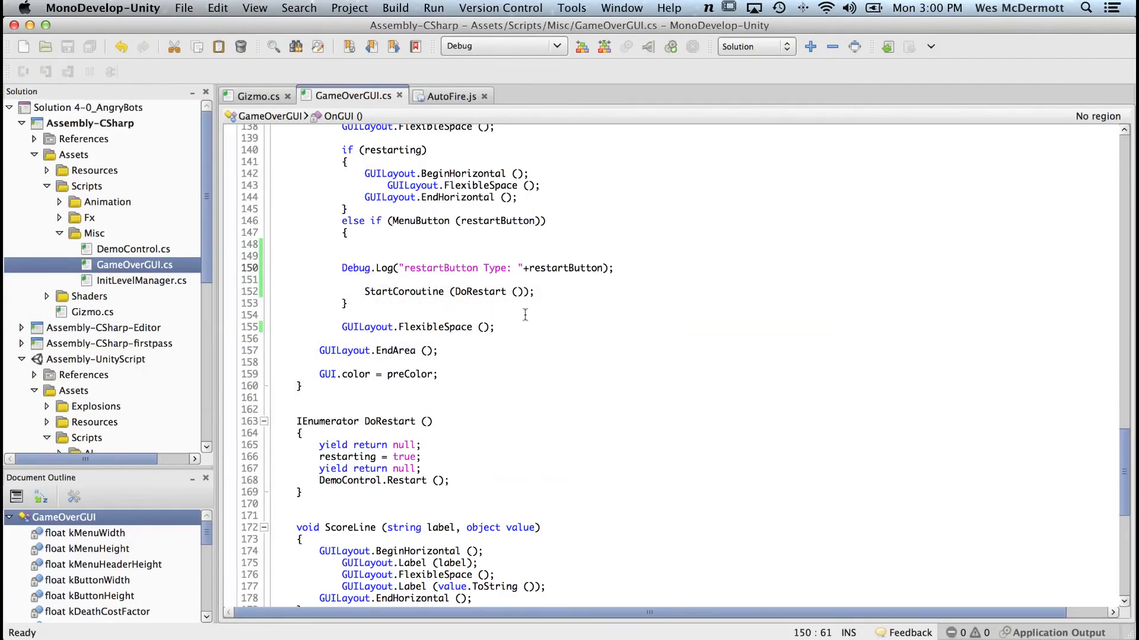
double_click(597, 261)
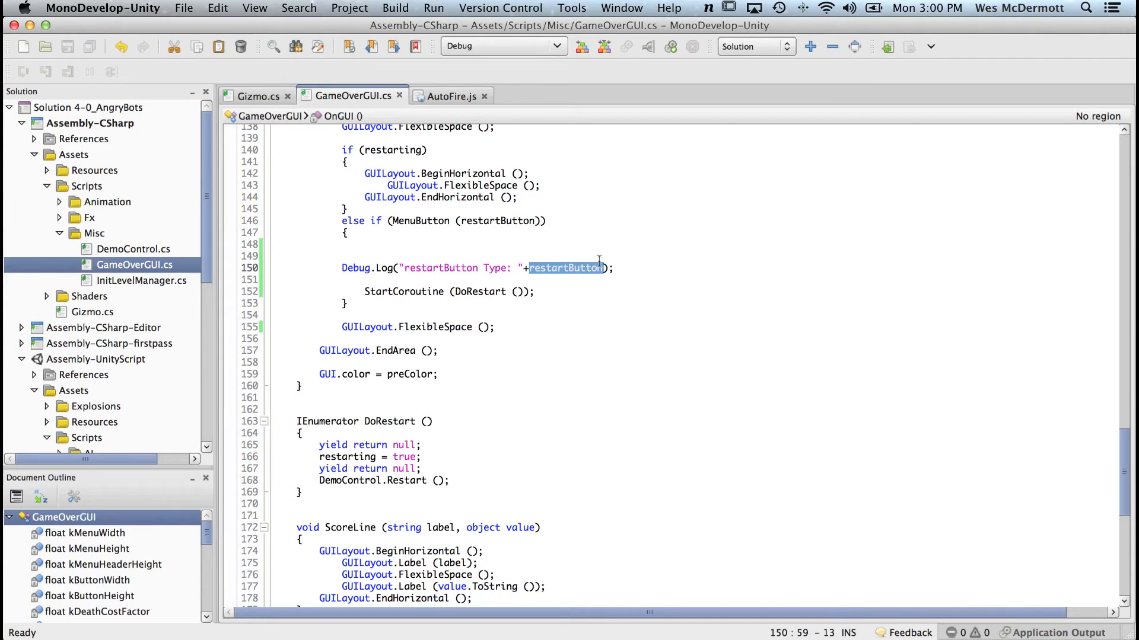
key(super+Tab)
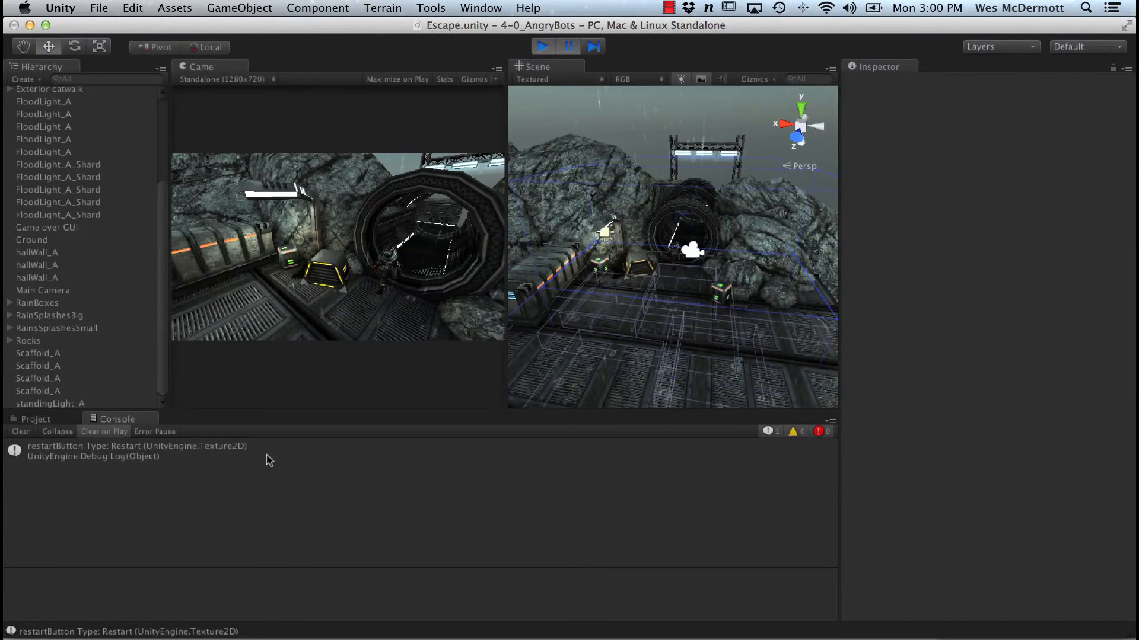
key(super+Tab)
key(super+Tab)
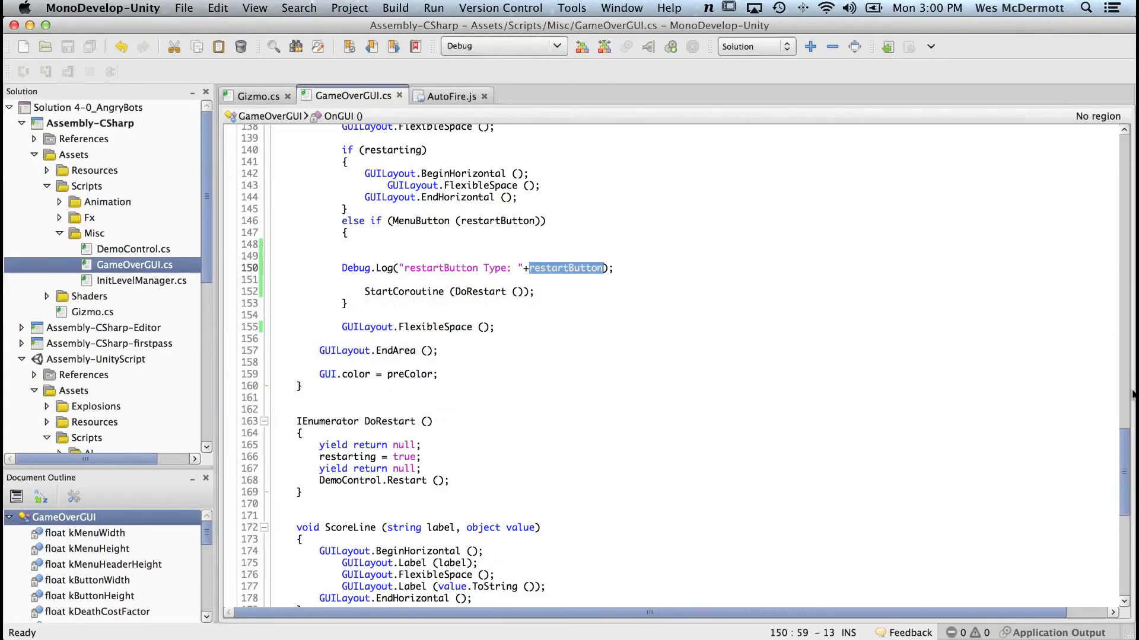
drag(1123, 446, 1113, 99)
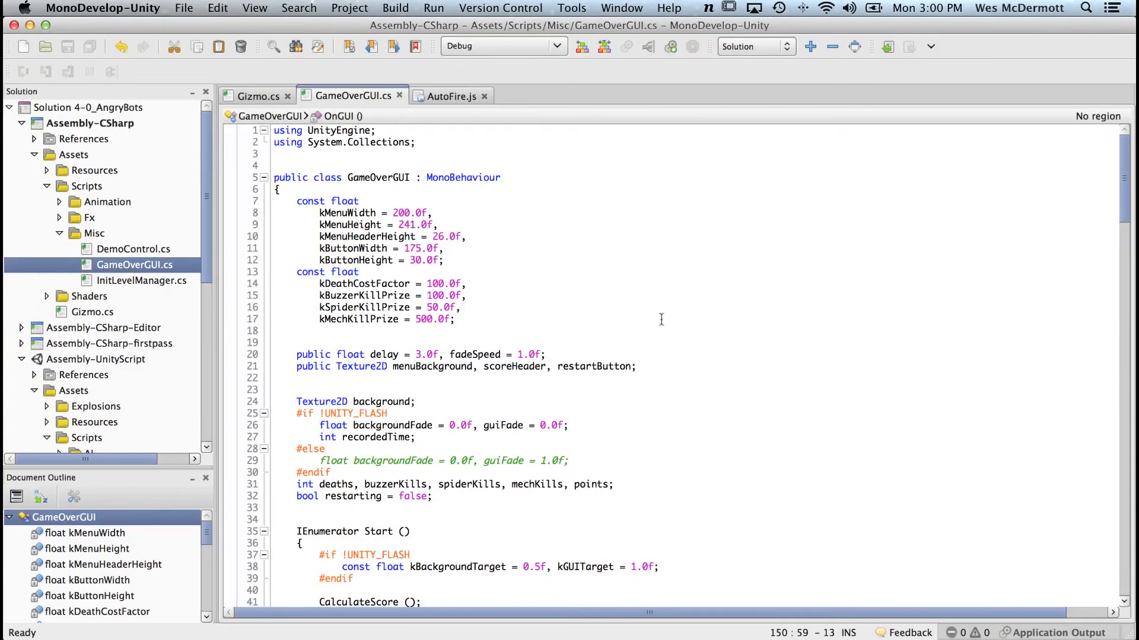
double_click(355, 366)
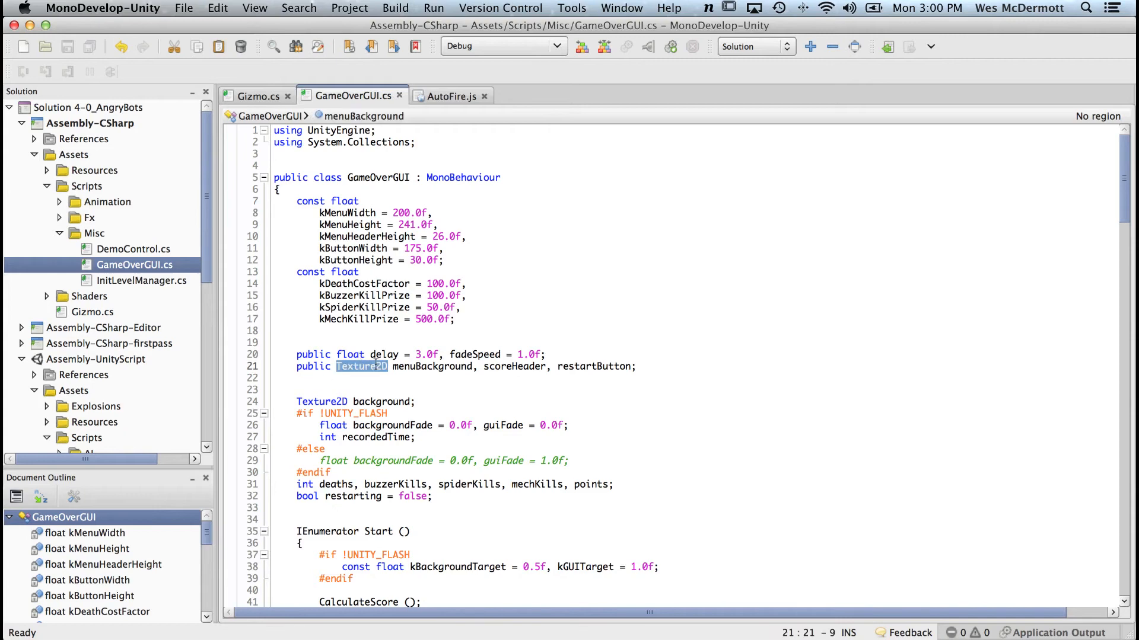
drag(1123, 214, 1124, 587)
scroll(349, 236, up, 5)
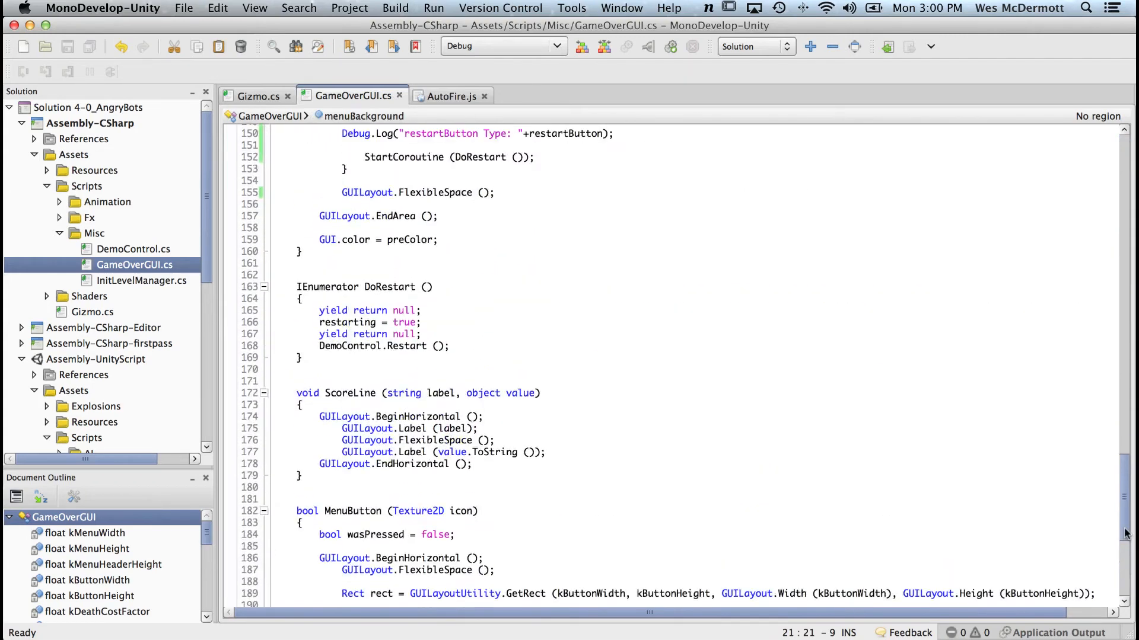
Switch to Unity and advance the paused AngryBots game frame by frame through a dozen frames.
key(super+Tab)
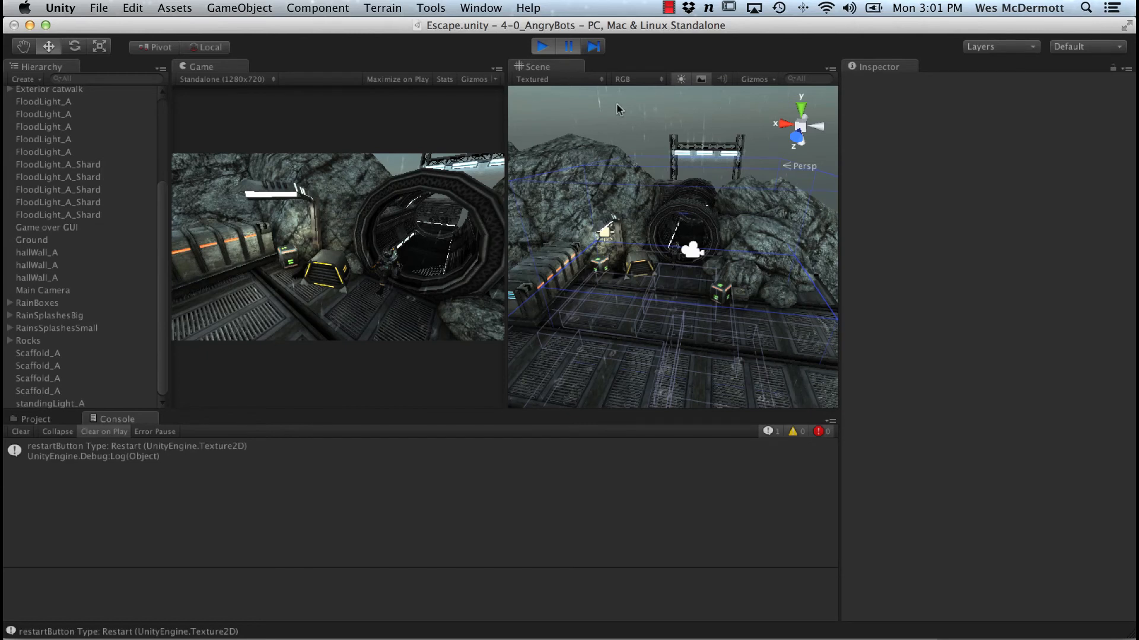
click(598, 49)
click(598, 49)
click(598, 49)
click(598, 49)
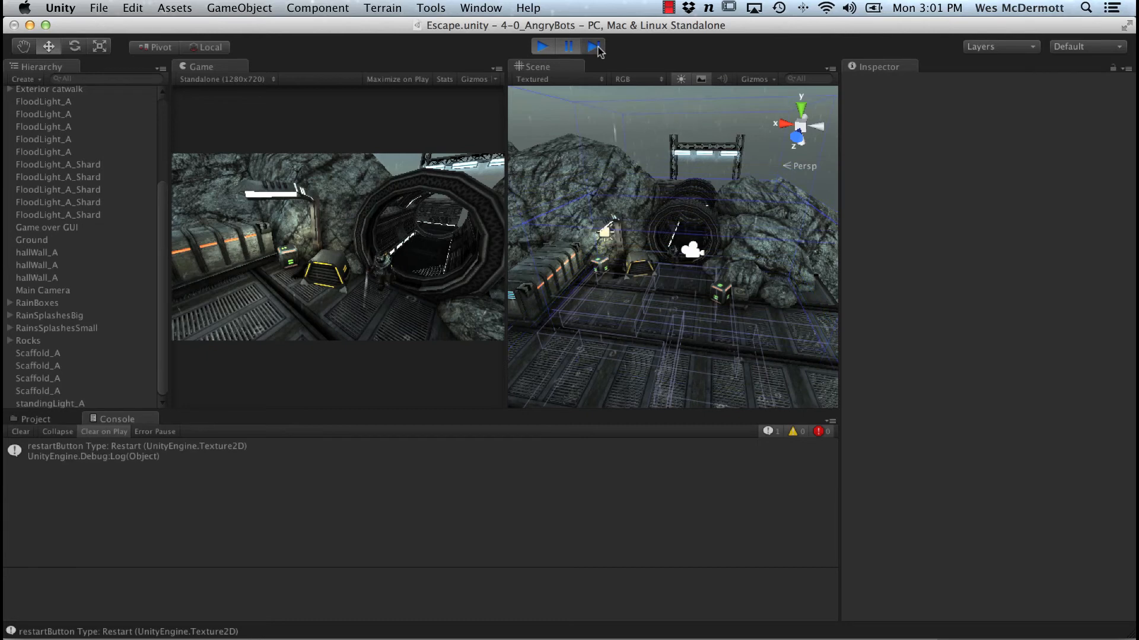
click(597, 48)
click(598, 49)
click(598, 49)
click(598, 48)
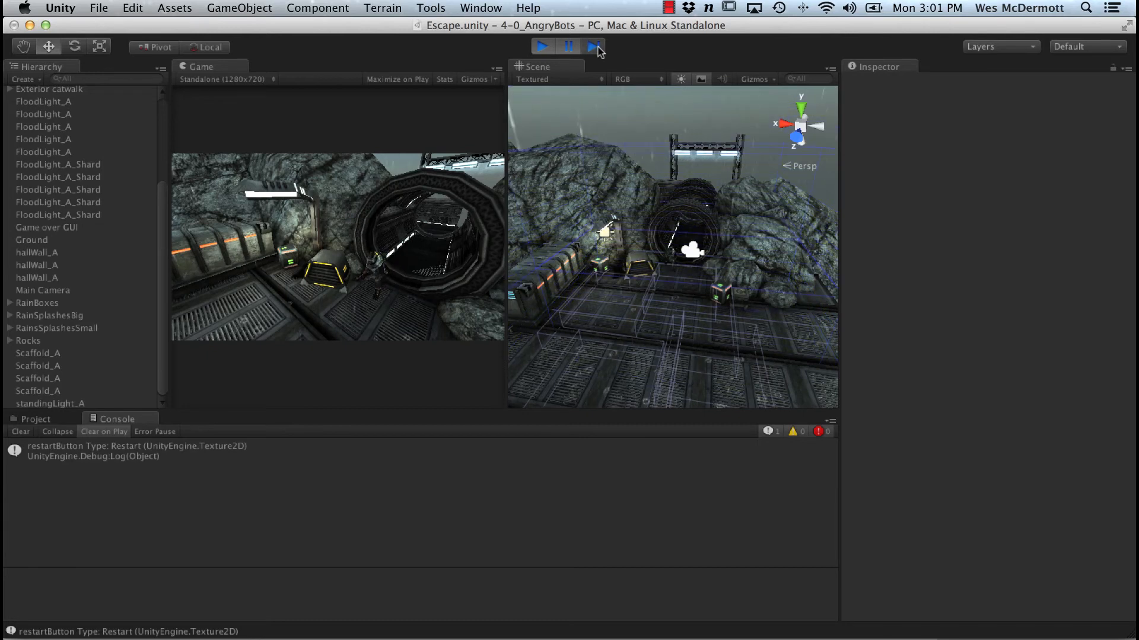
click(598, 49)
click(597, 49)
click(597, 49)
click(598, 49)
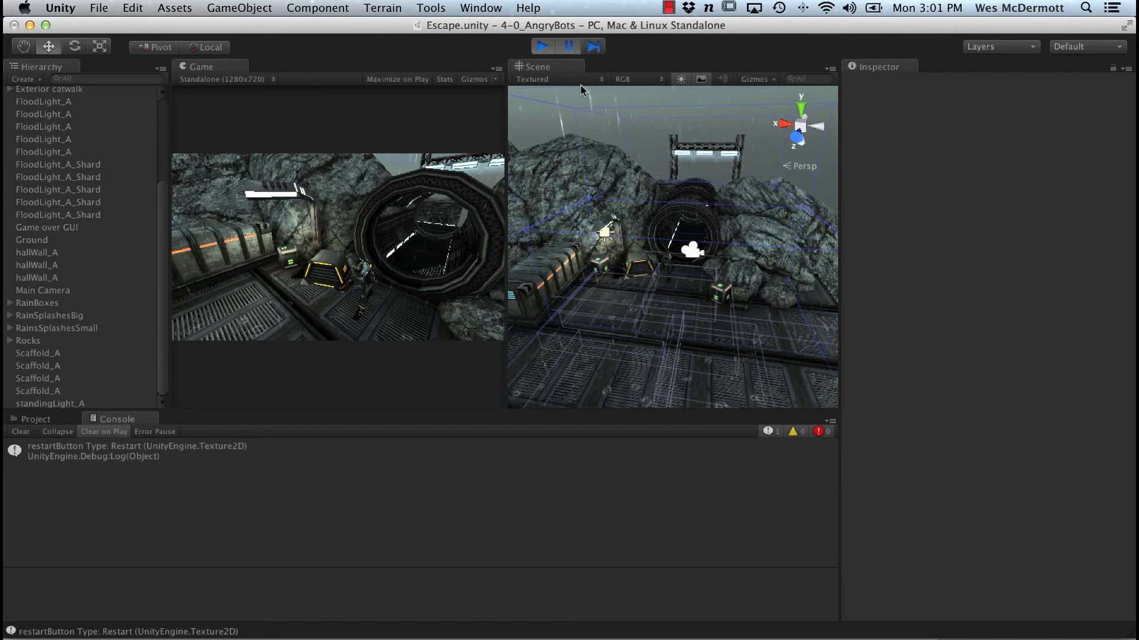
Select the main_player_lorez character mesh in the Scene view and view it from the side.
alt+drag(675, 299, 882, 341)
scroll(730, 285, up, 4)
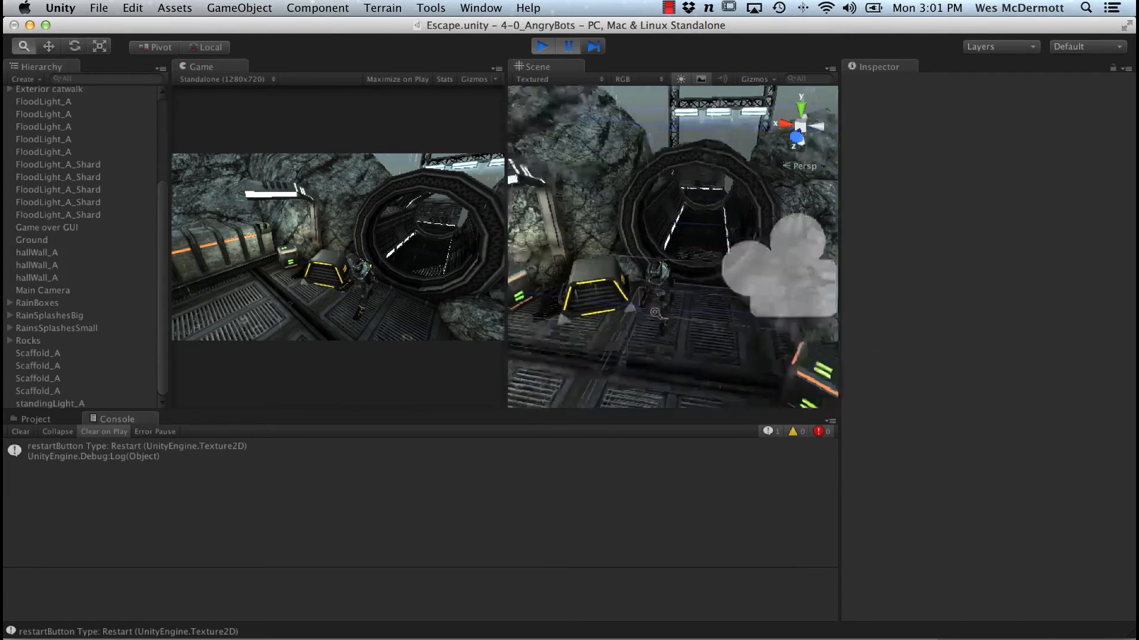
alt+drag(712, 296, 684, 289)
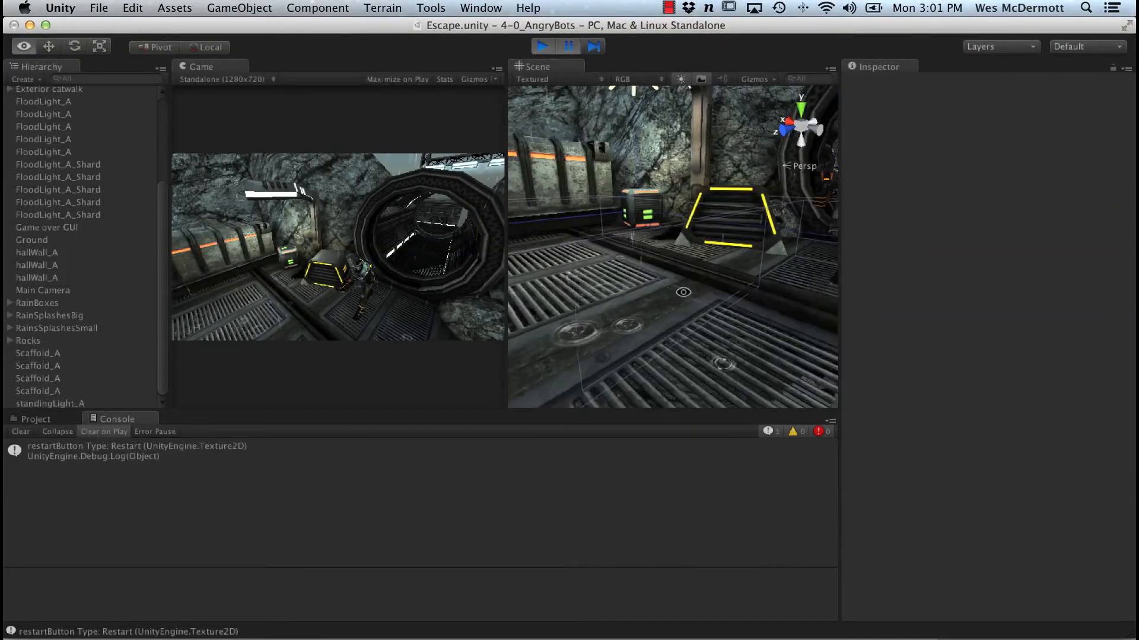
alt+right_drag(682, 293, 628, 295)
alt+middle_drag(628, 295, 688, 304)
click(707, 212)
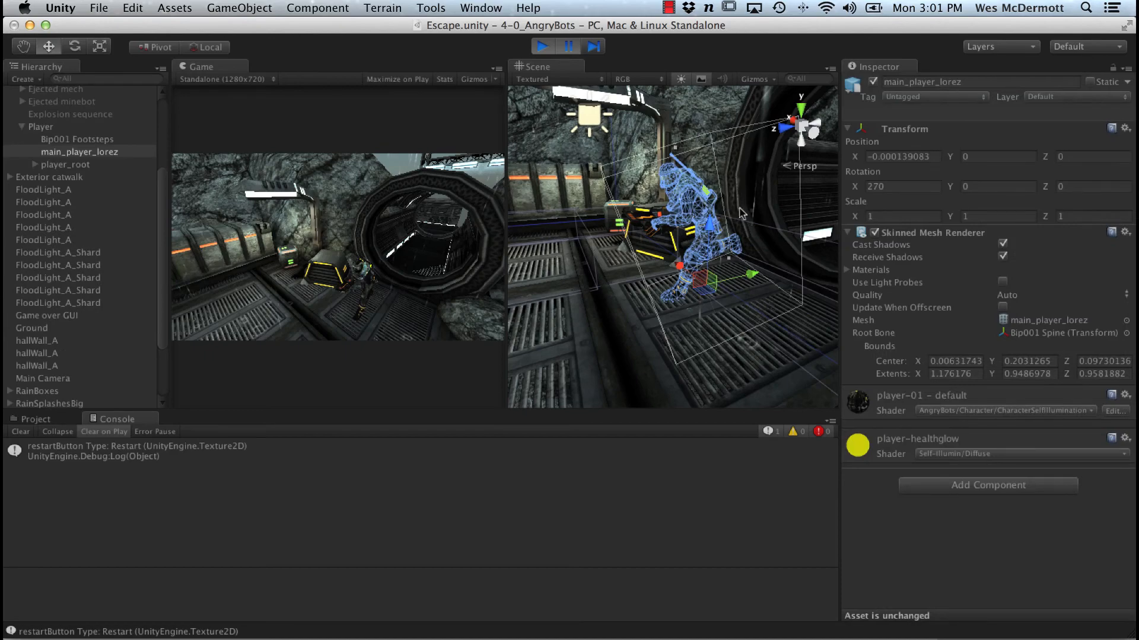
alt+drag(740, 214, 644, 240)
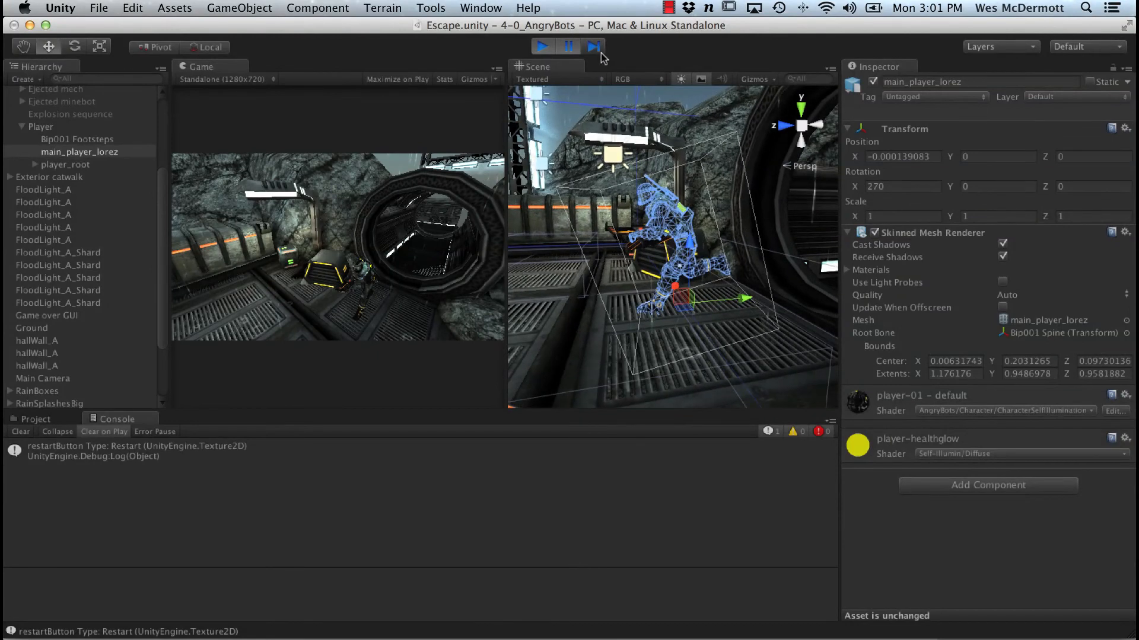
Advance the paused game another eleven frames to follow the selected character's running motion in the Scene view.
click(600, 52)
click(600, 52)
click(600, 52)
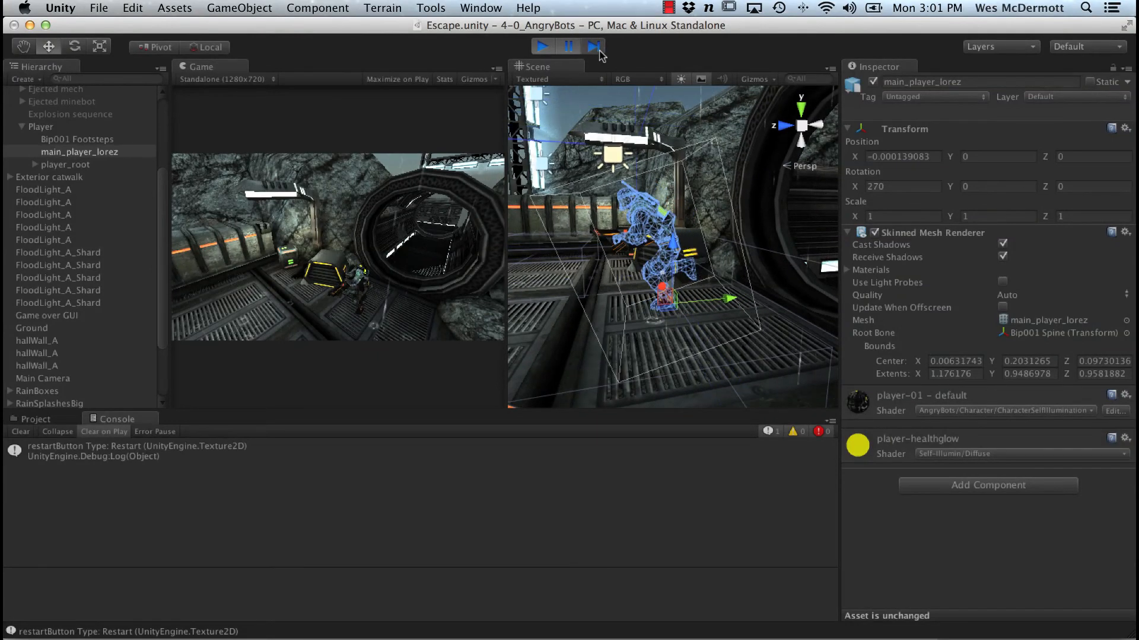
click(595, 48)
click(595, 48)
click(595, 47)
click(595, 48)
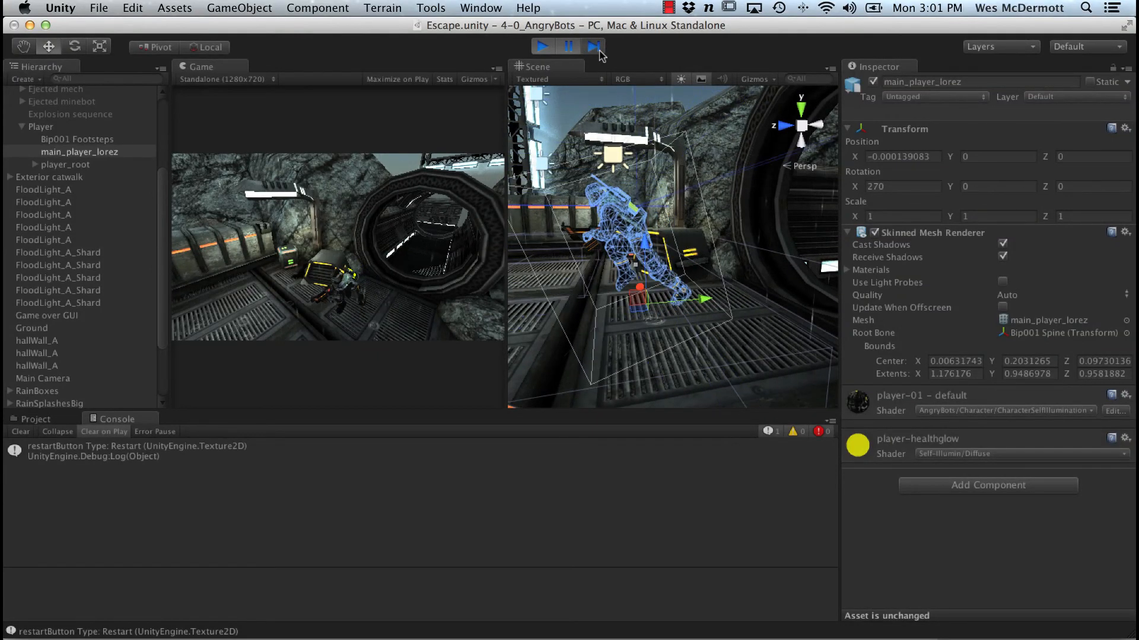
click(595, 48)
click(595, 47)
click(595, 47)
click(595, 48)
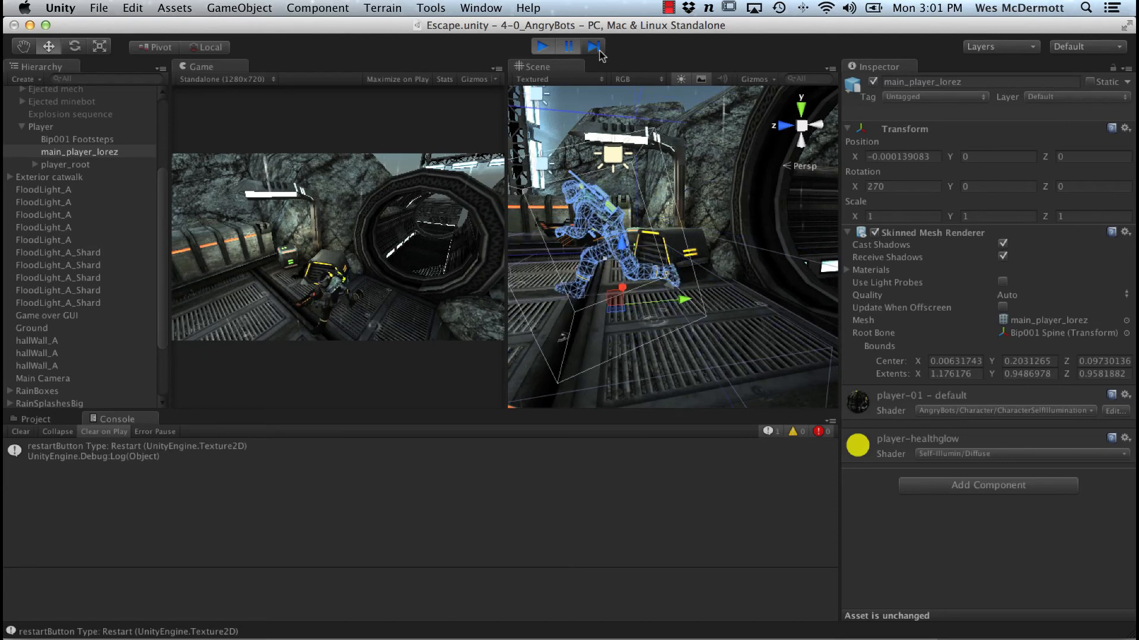
alt+drag(638, 256, 741, 249)
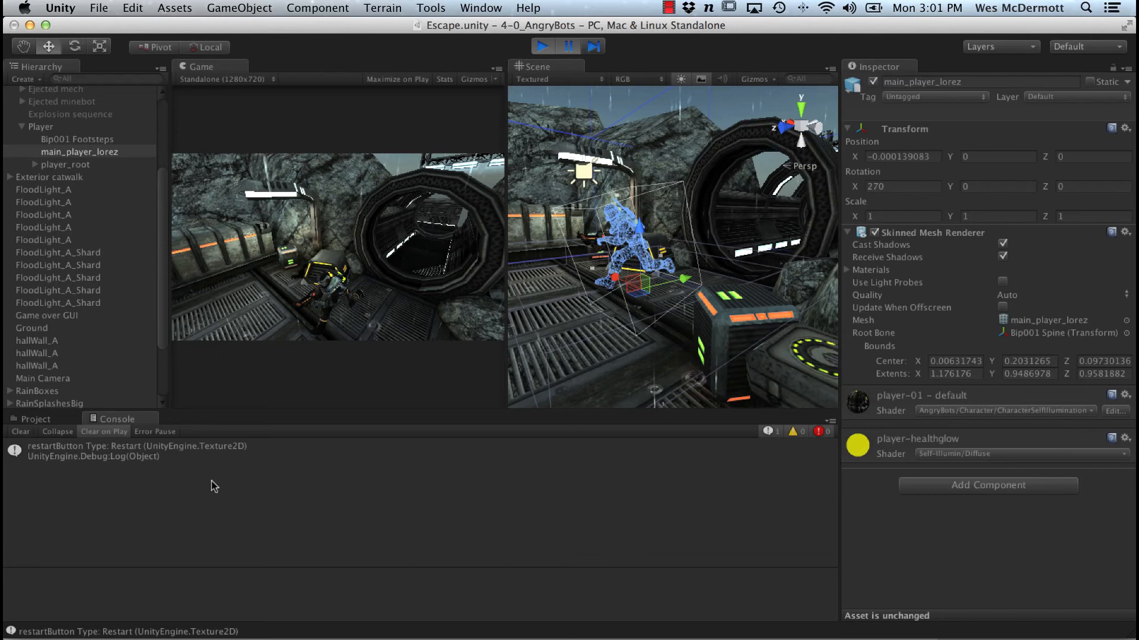
Return to GameOverGUI.cs in MonoDevelop and highlight the complete Debug.Log statement on line 150.
key(super+Tab)
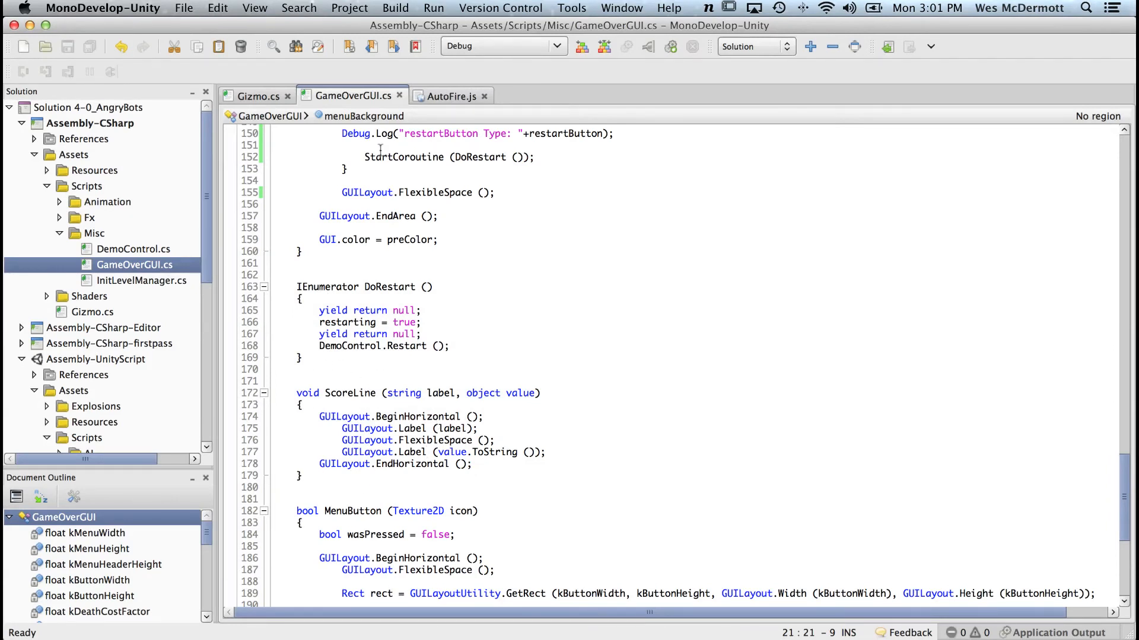
drag(342, 134, 581, 133)
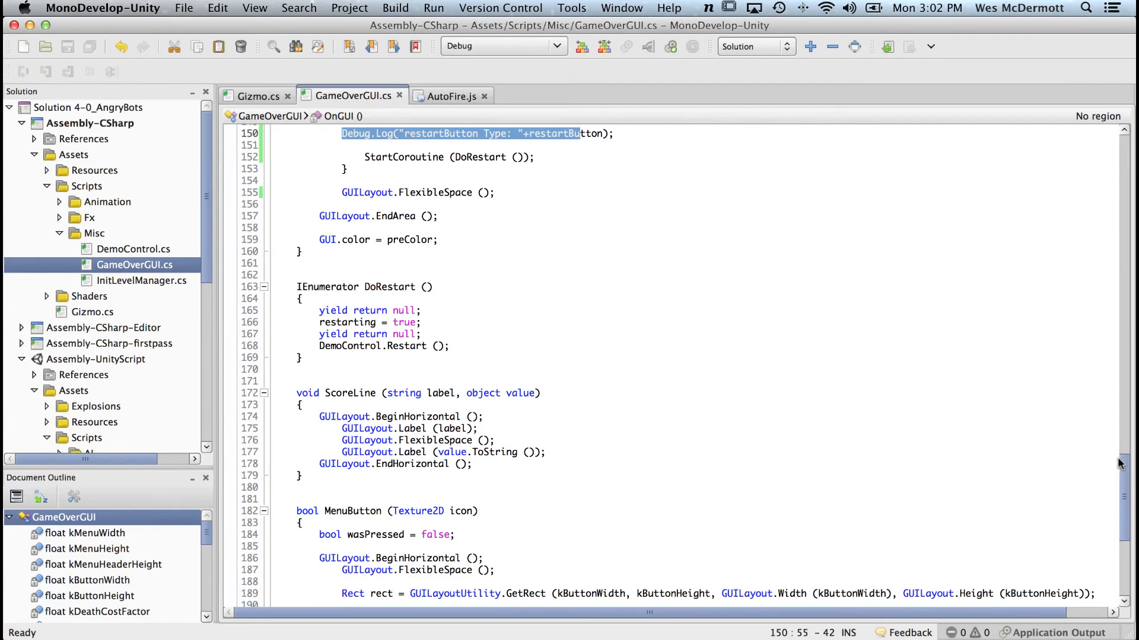
scroll(1121, 463, up, 4)
click(391, 283)
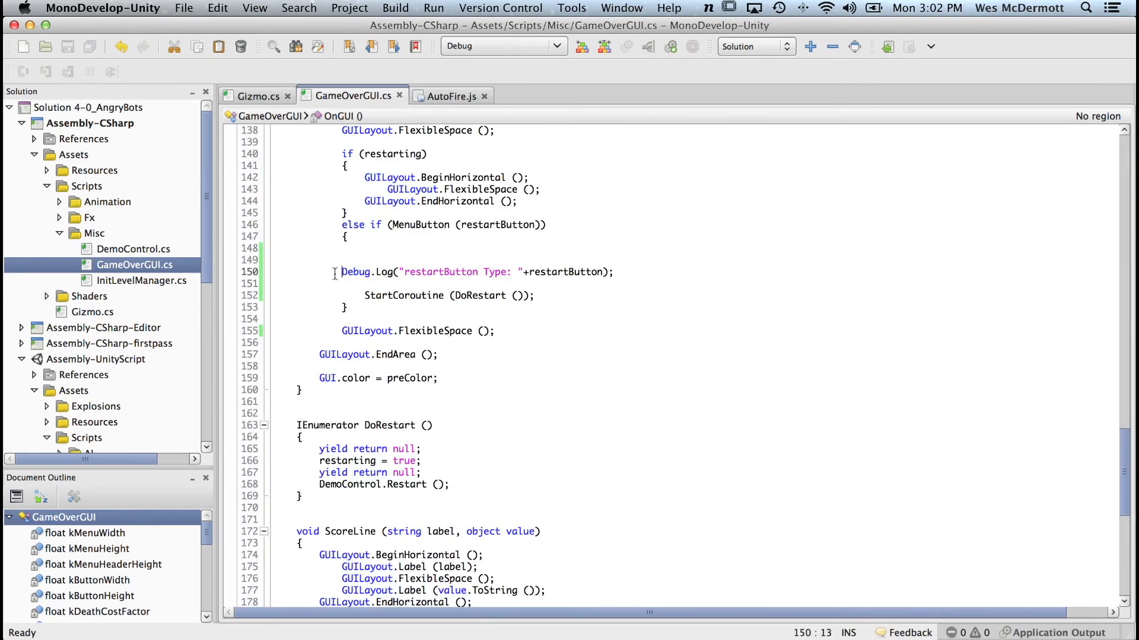
drag(335, 271, 647, 271)
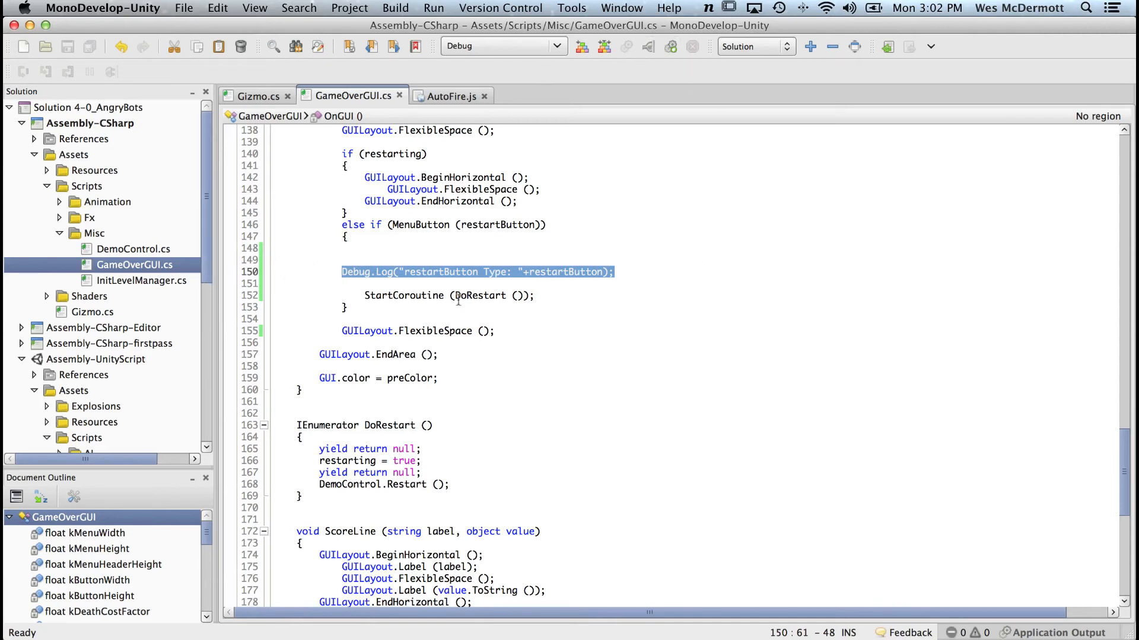
Stop the game in Unity and open the Editor log from the Console in an enlarged window.
key(super+Tab)
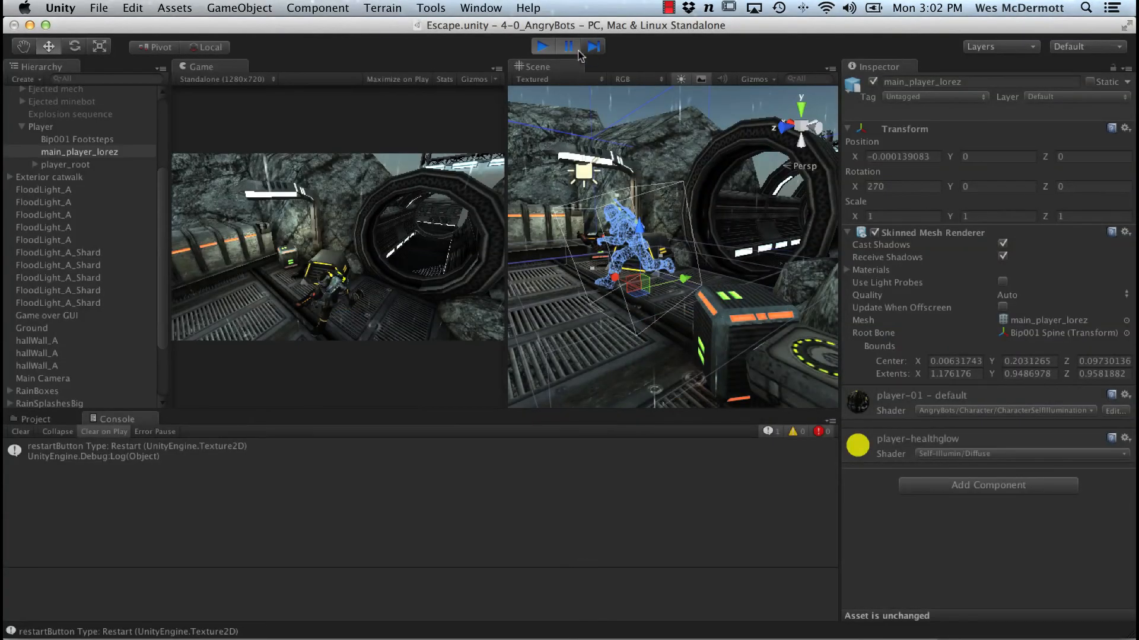
click(549, 49)
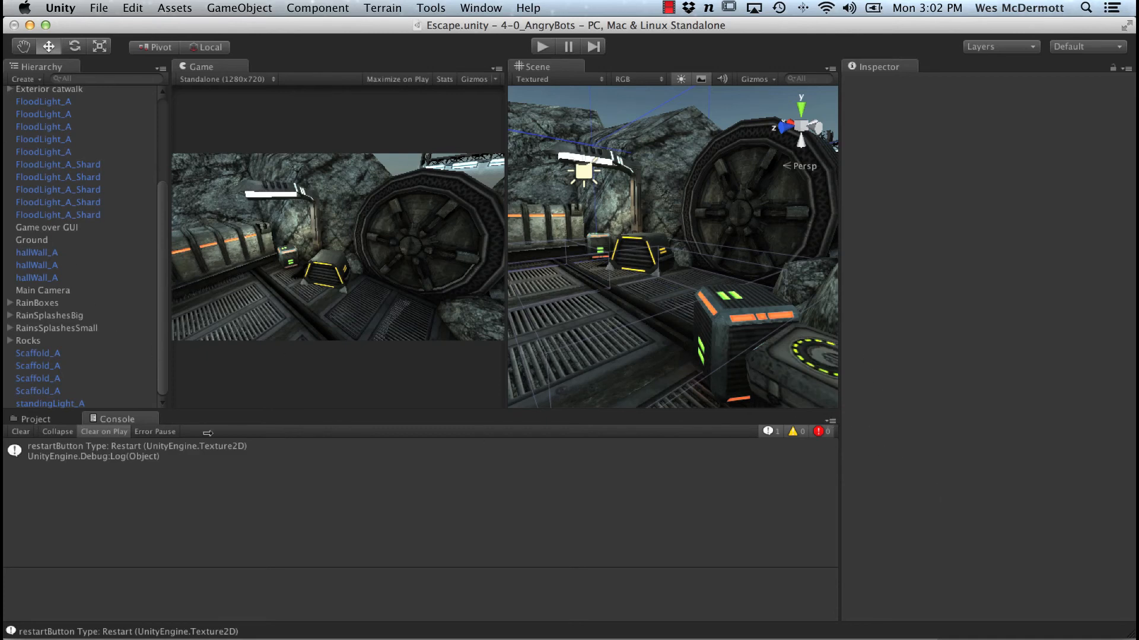
click(830, 422)
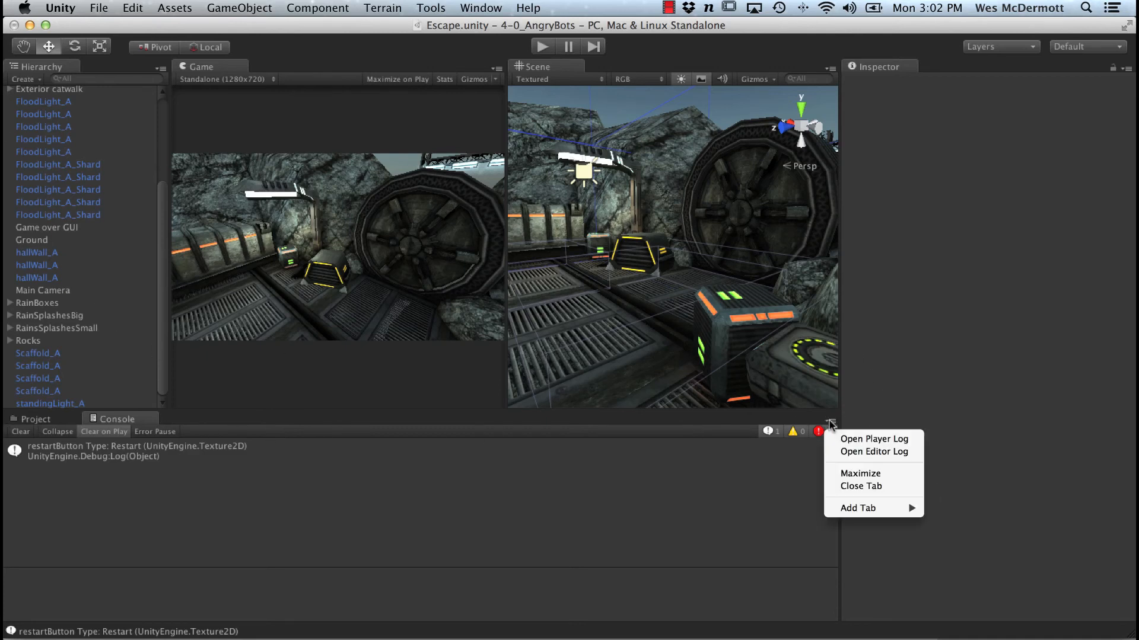
click(855, 452)
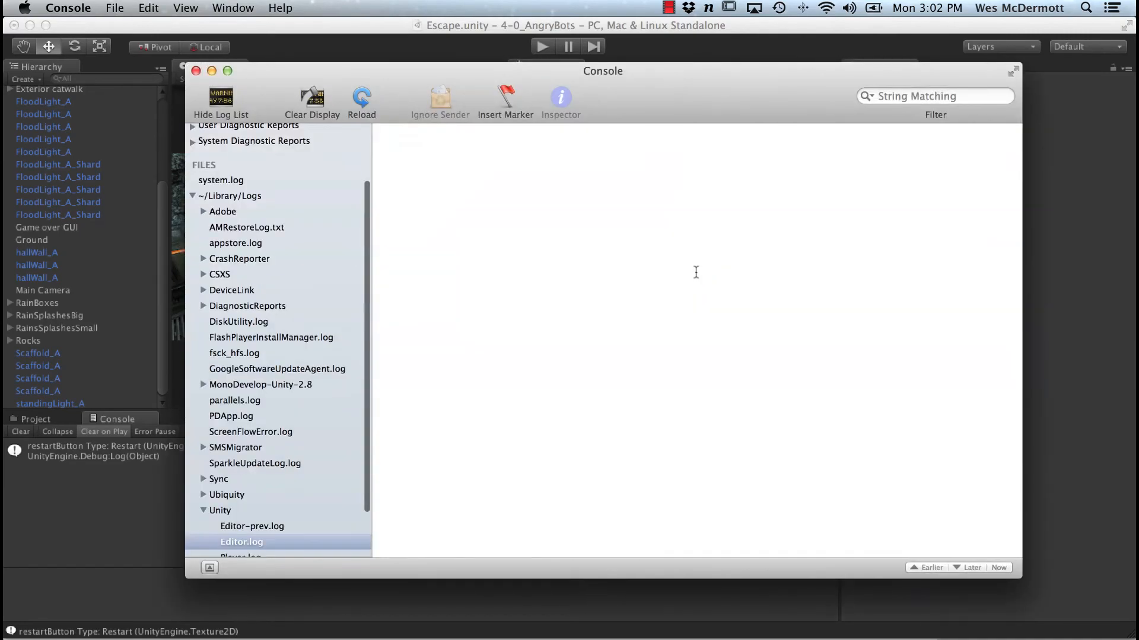
drag(637, 87, 547, 60)
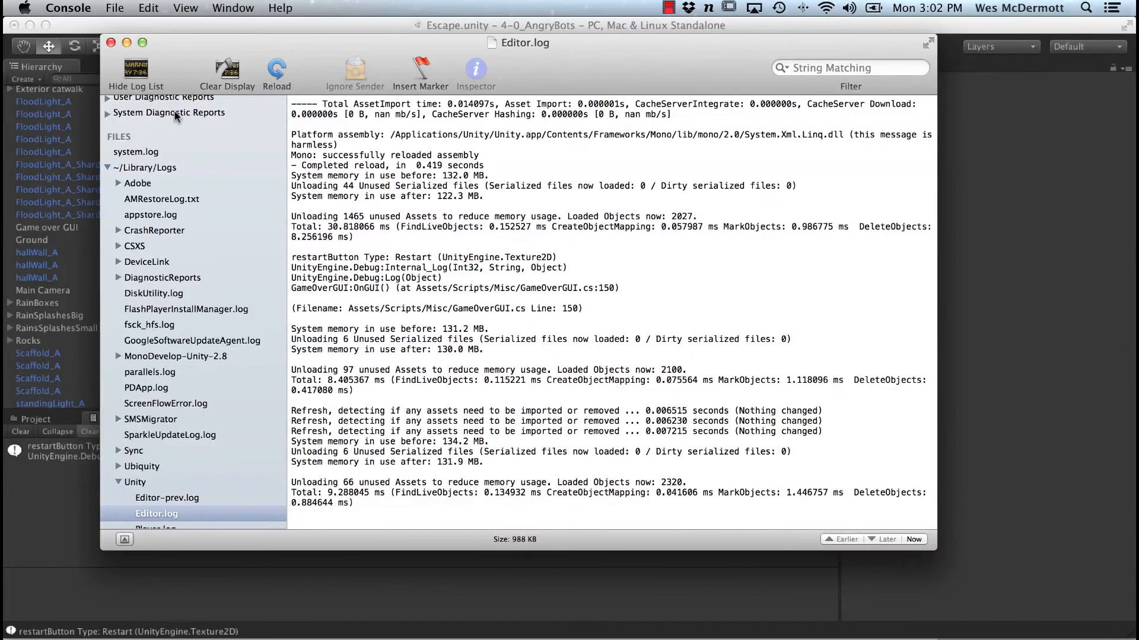
drag(928, 545, 1042, 609)
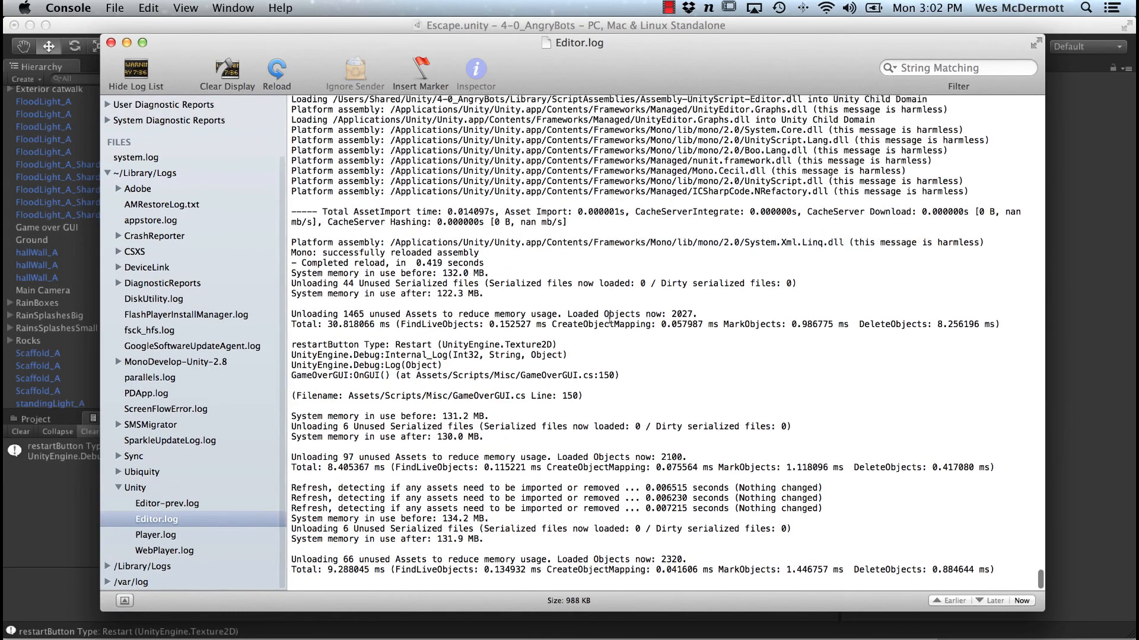
Examine Editor.log for the entries written by the GameOverGUI Debug.Log calls and close the log window.
scroll(610, 317, up, 7)
scroll(610, 314, down, 7)
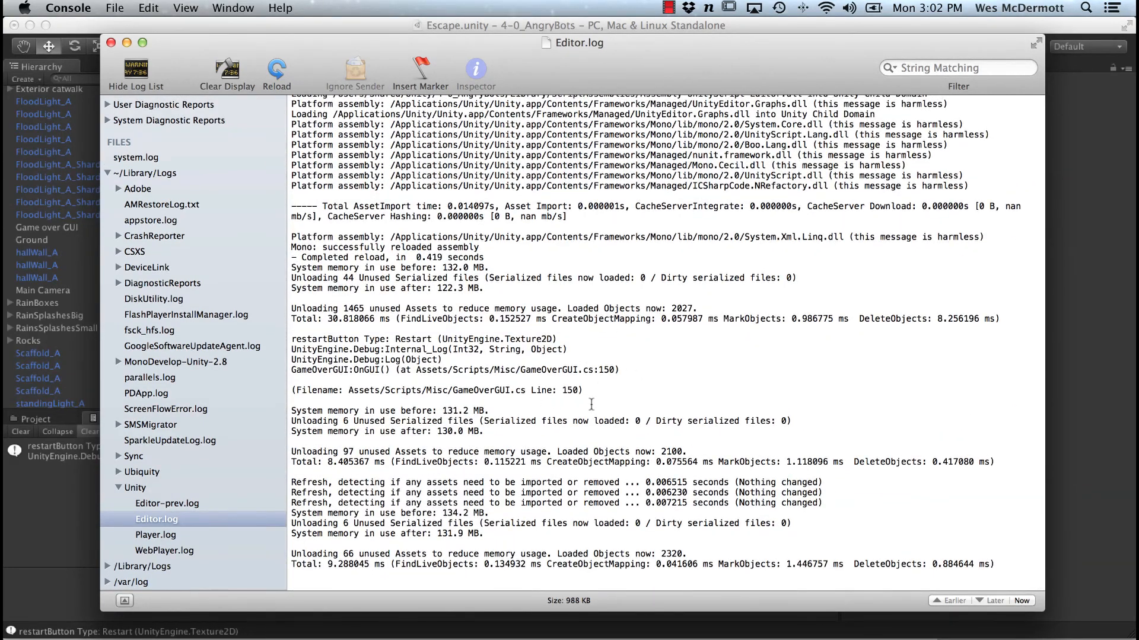
scroll(546, 293, up, 2)
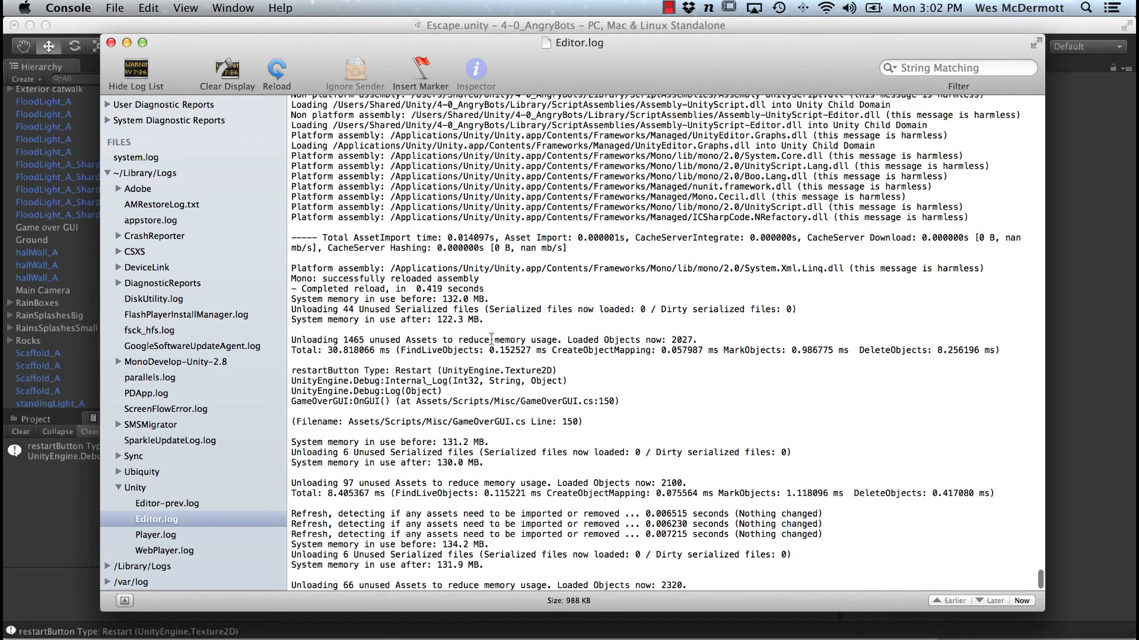
scroll(491, 340, up, 20)
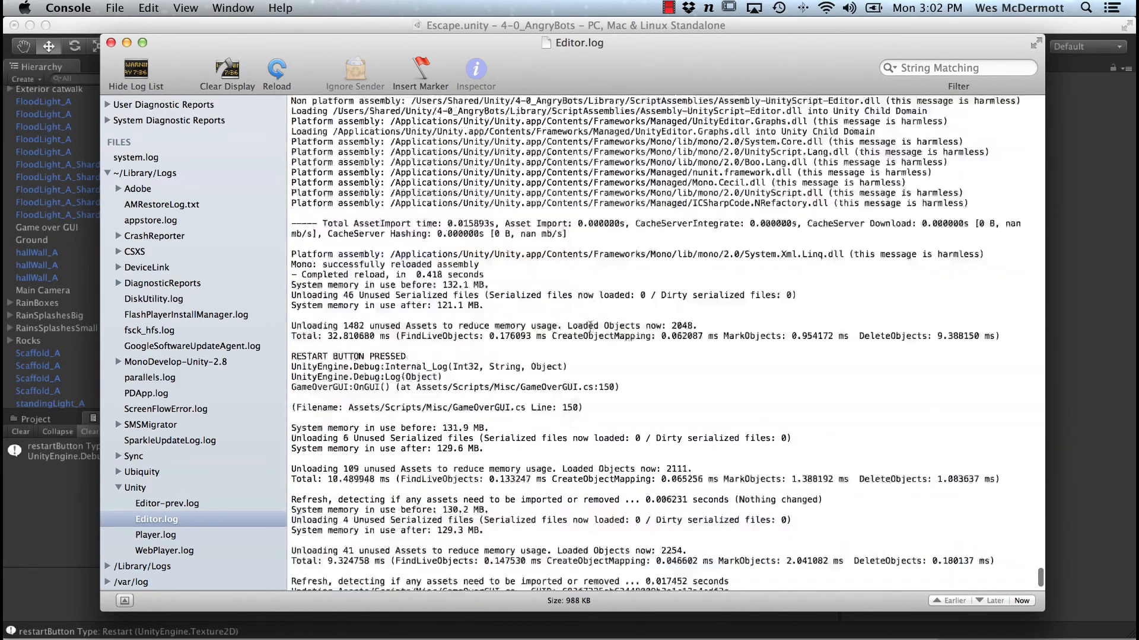
scroll(590, 326, up, 15)
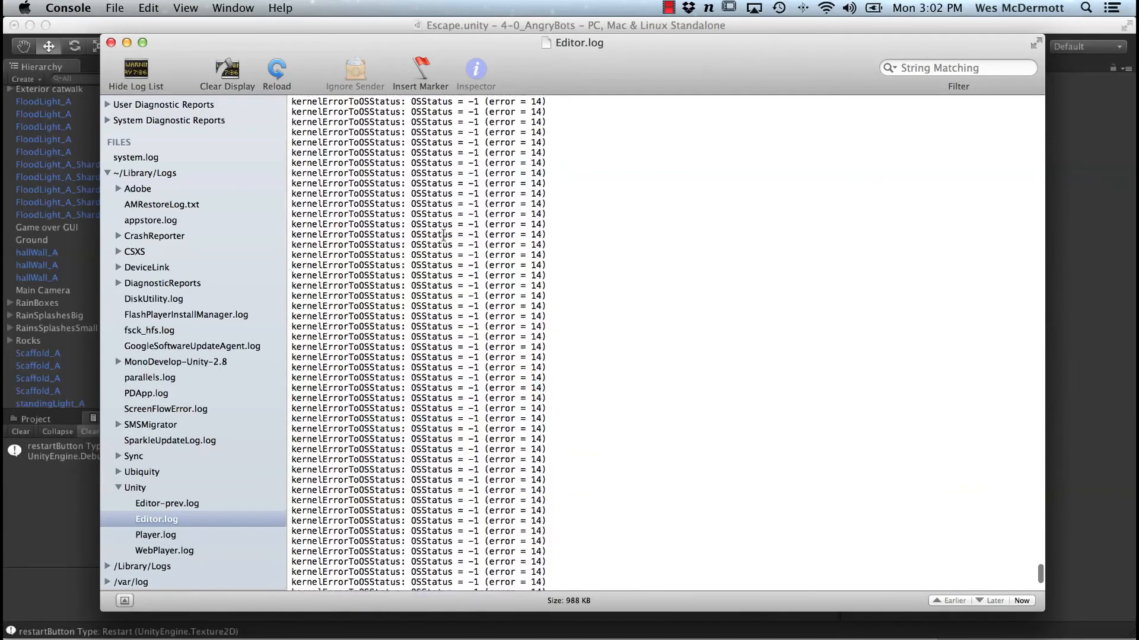
scroll(444, 236, down, 20)
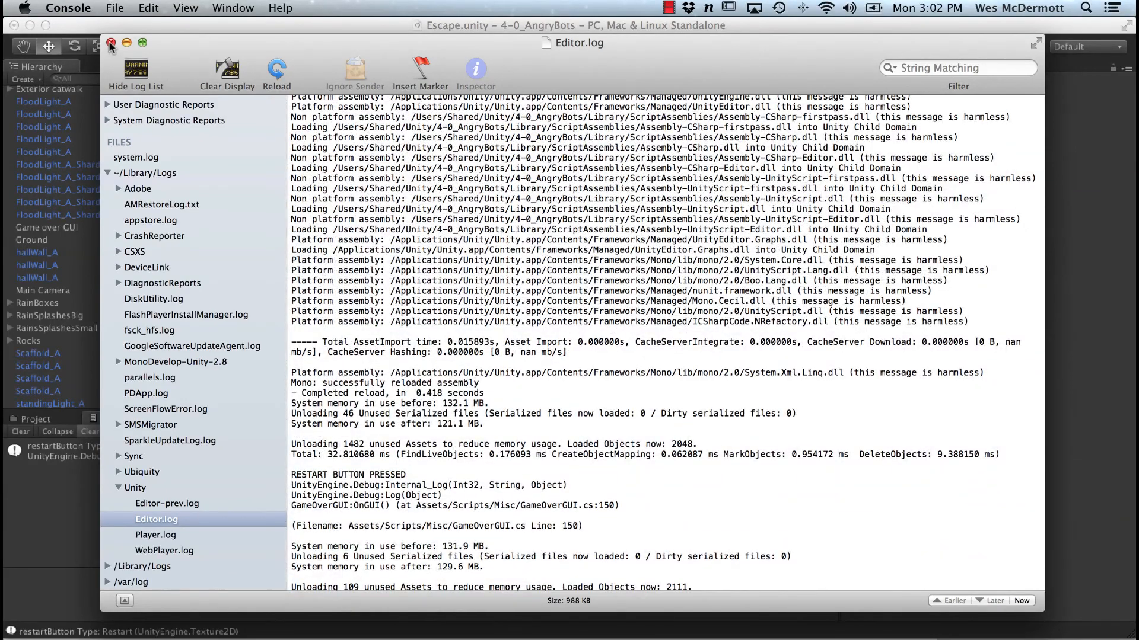
click(111, 44)
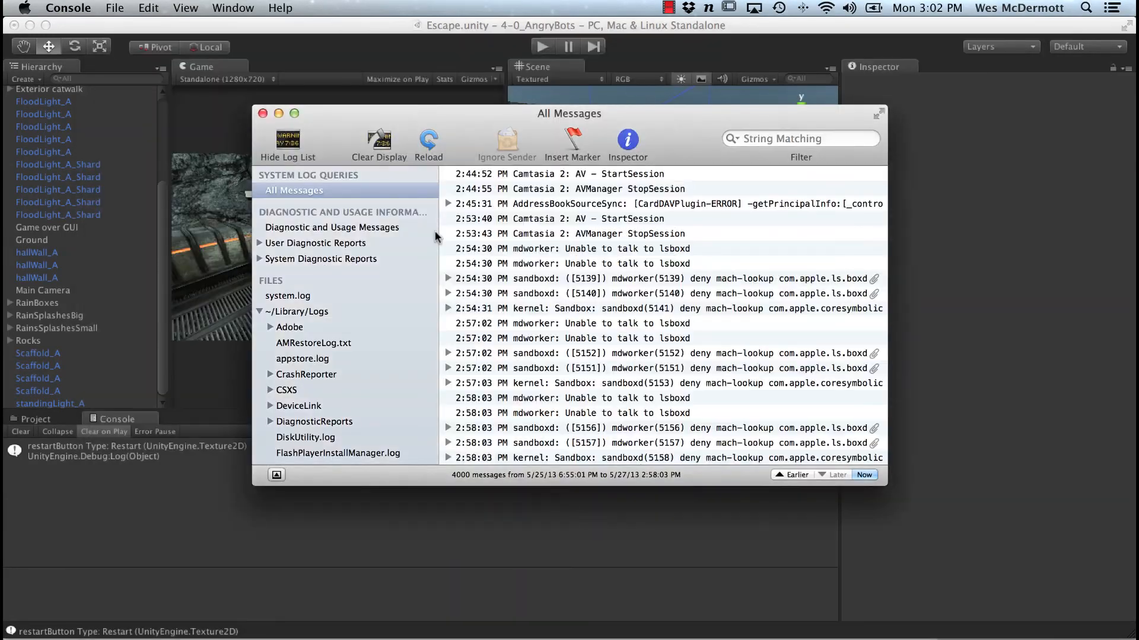
Close the All Messages log window and open the Player log from Unity's Console in an enlarged window.
click(263, 115)
click(831, 421)
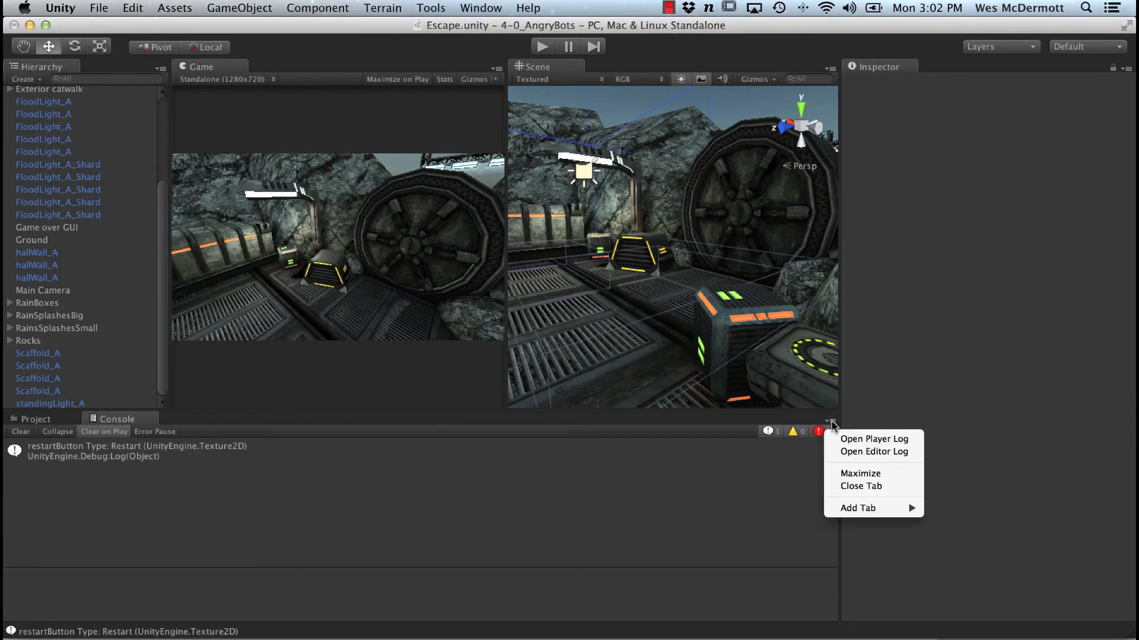
click(874, 438)
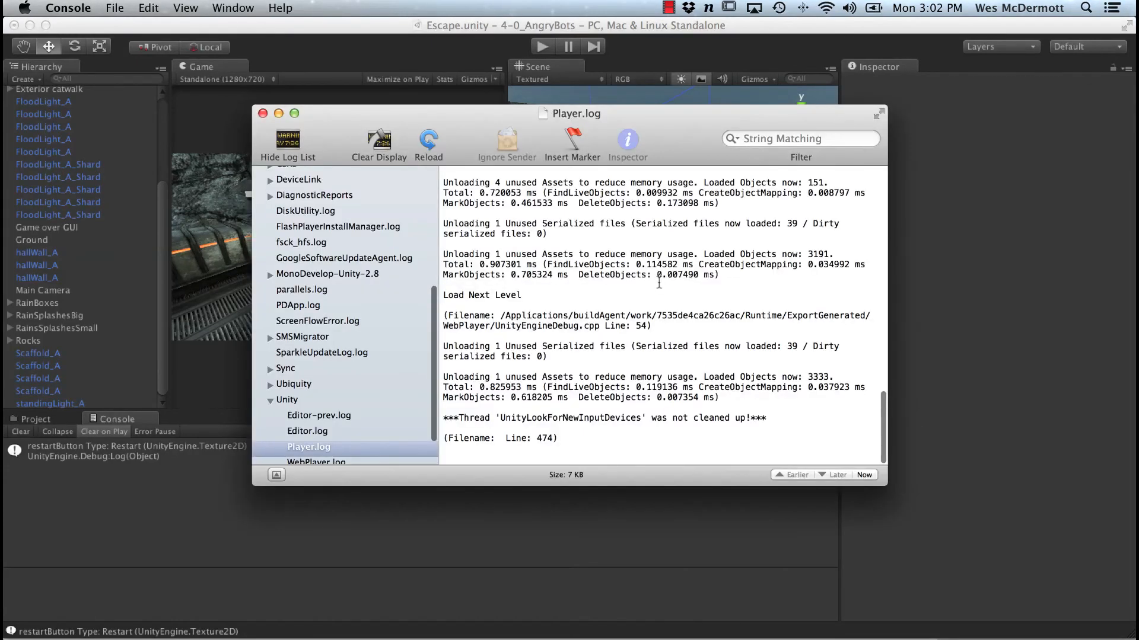
drag(887, 484, 957, 537)
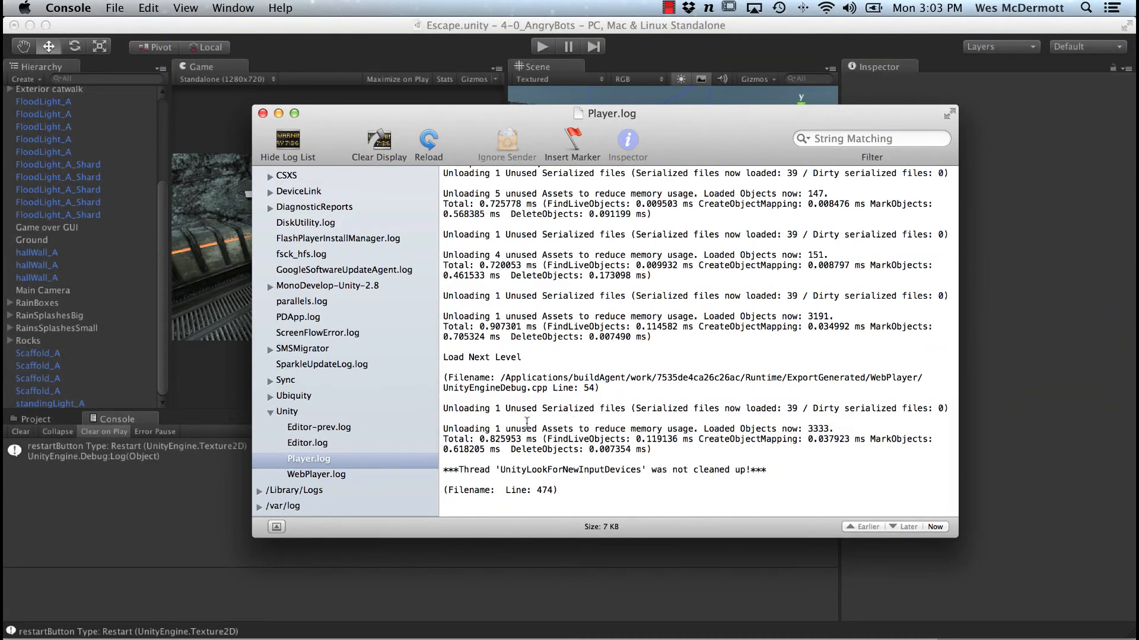
Examine Player.log from the graphics information to the asset unloading entries, highlight a loaded objects count, and close the log to return to Unity.
scroll(491, 355, up, 10)
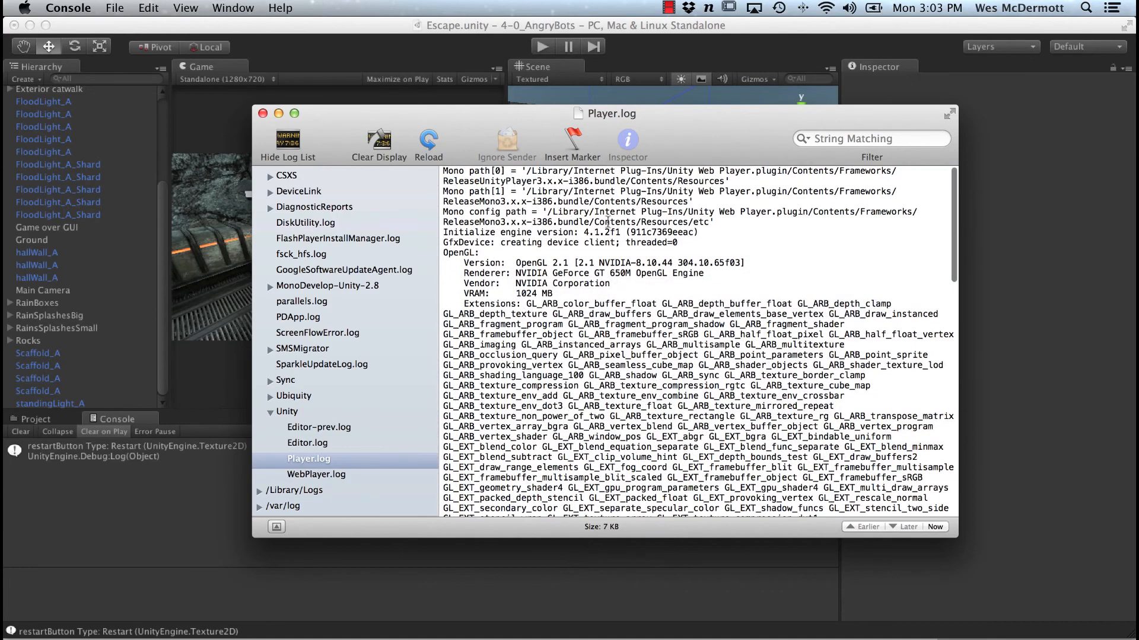
scroll(530, 279, down, 5)
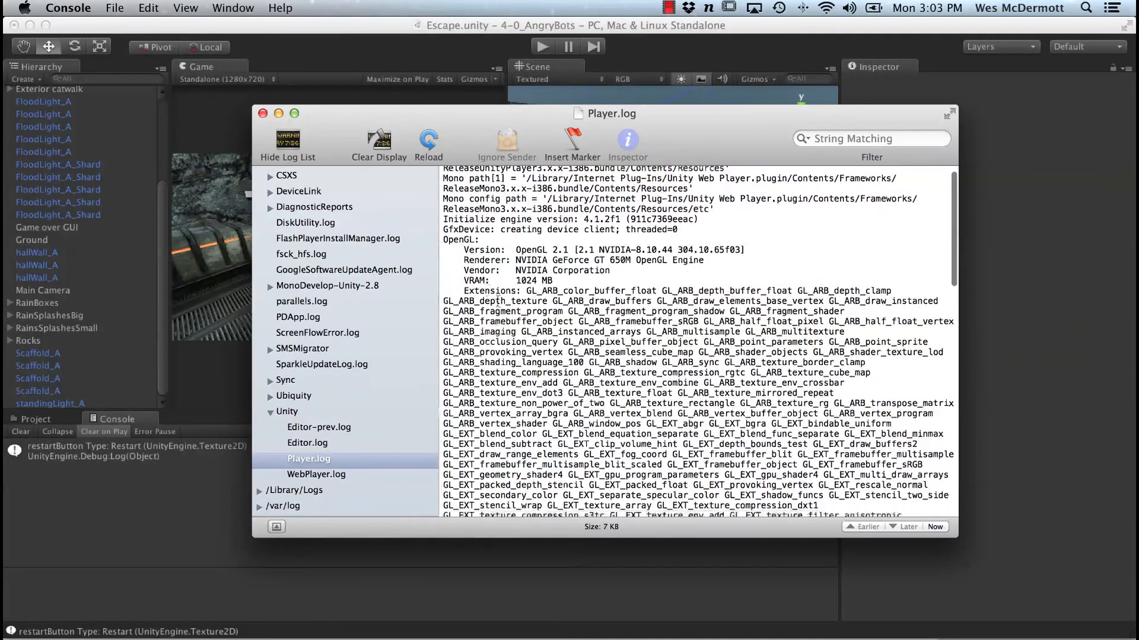
scroll(551, 328, down, 15)
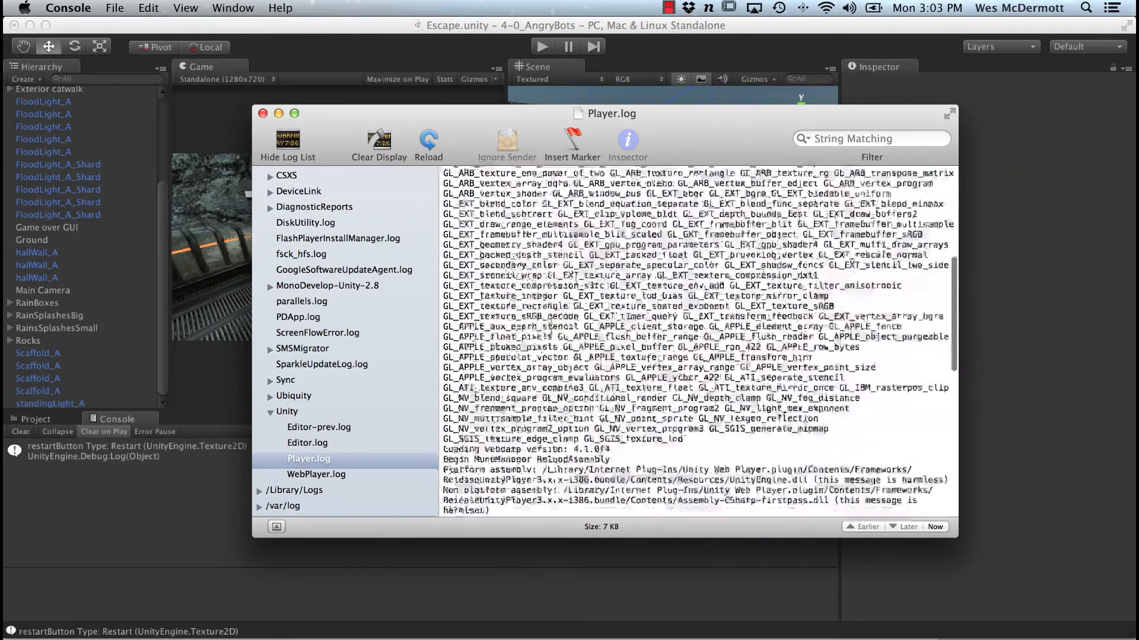
scroll(552, 328, down, 3)
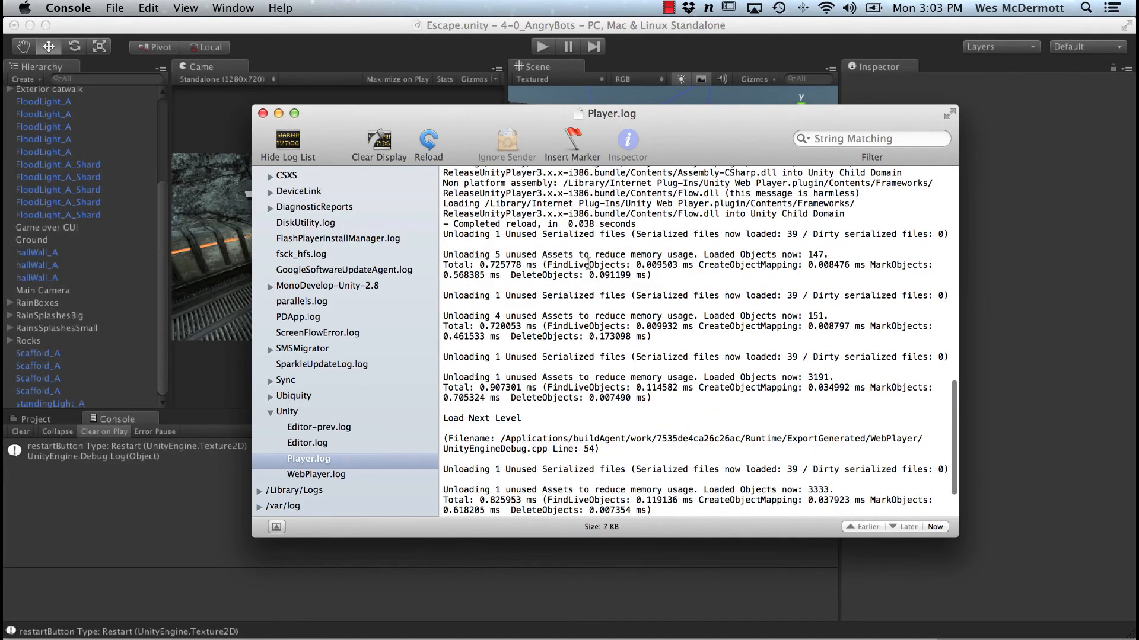
scroll(635, 402, down, 1)
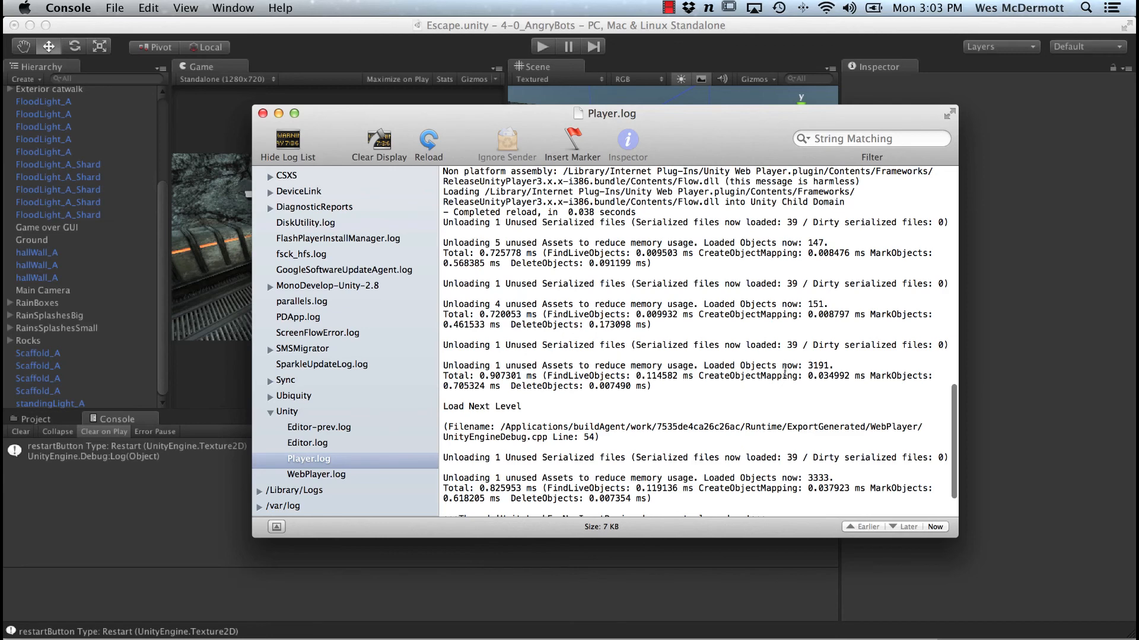
double_click(818, 366)
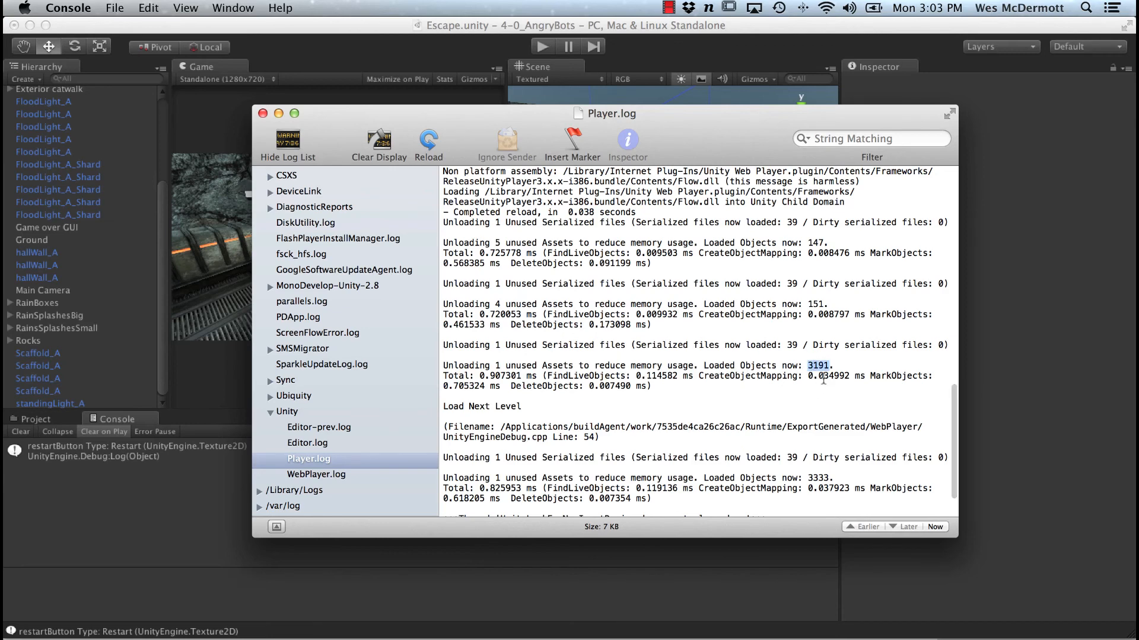
scroll(525, 418, down, 3)
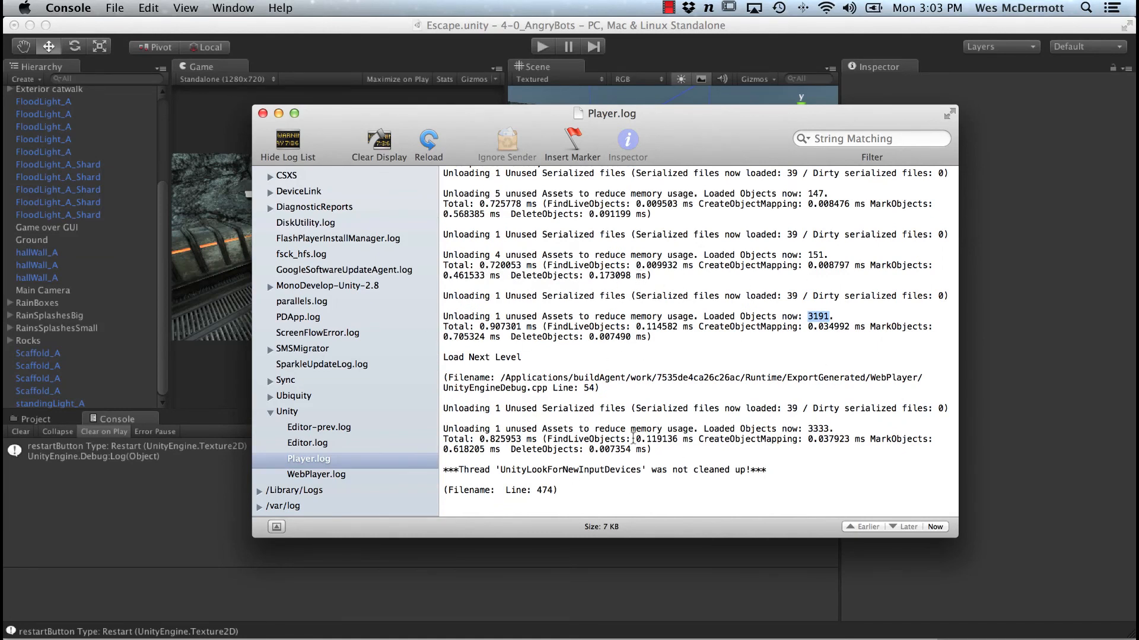
click(262, 113)
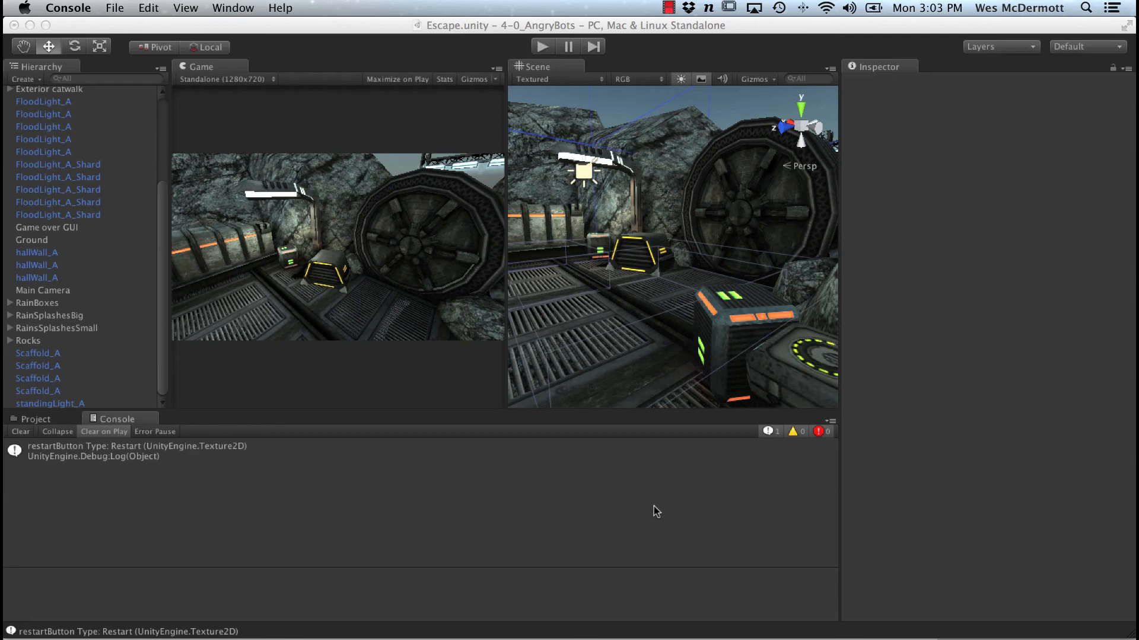
click(633, 306)
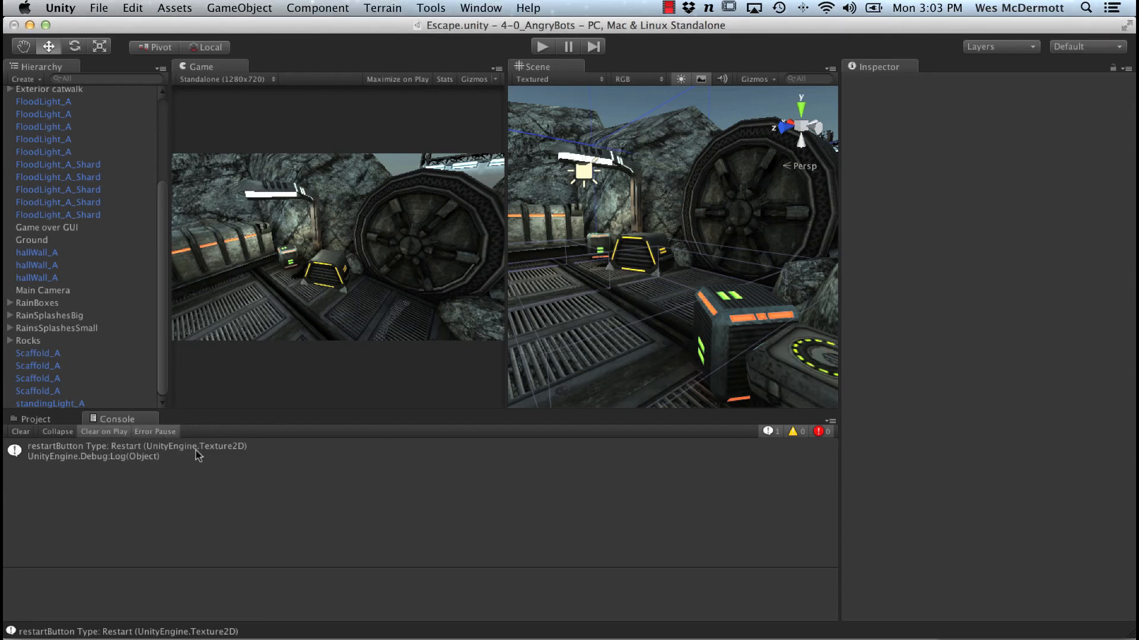
Switch to GameOverGUI.cs in MonoDevelop and begin a Debug.LogError call on a new line beneath the restartButton Debug.Log statement.
key(super+Tab)
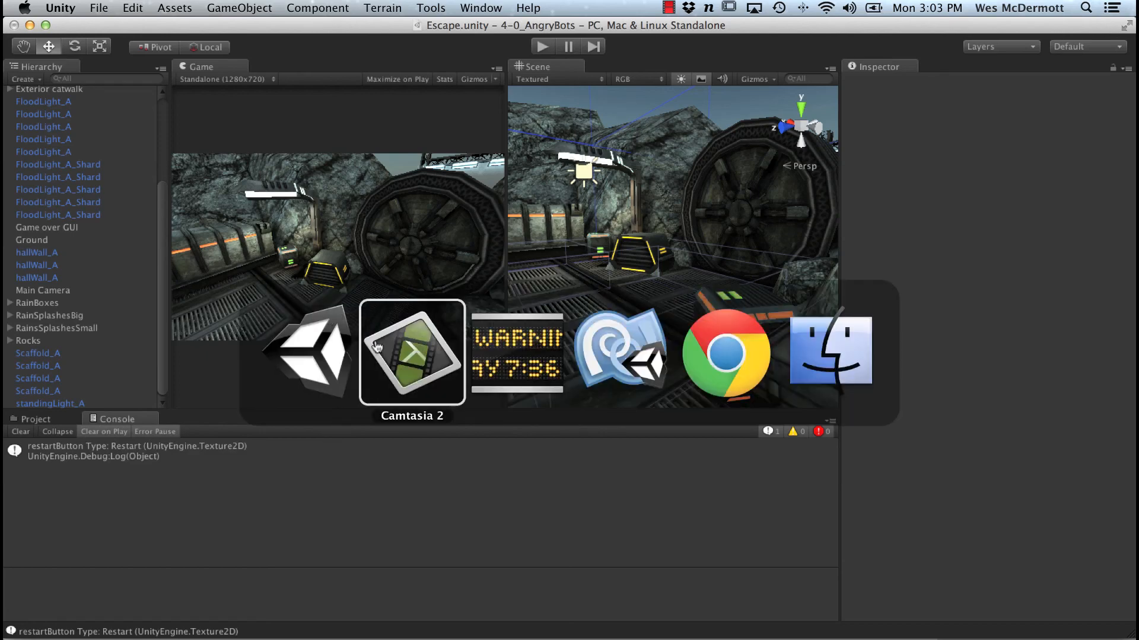
click(577, 395)
click(646, 272)
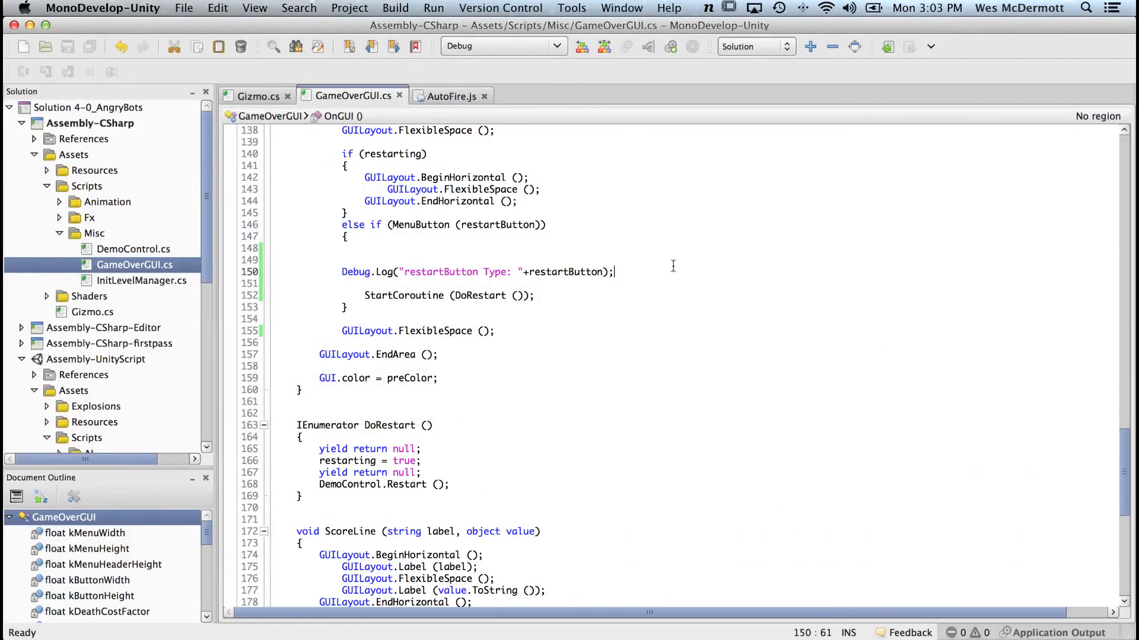
key(Return)
text(Debug)
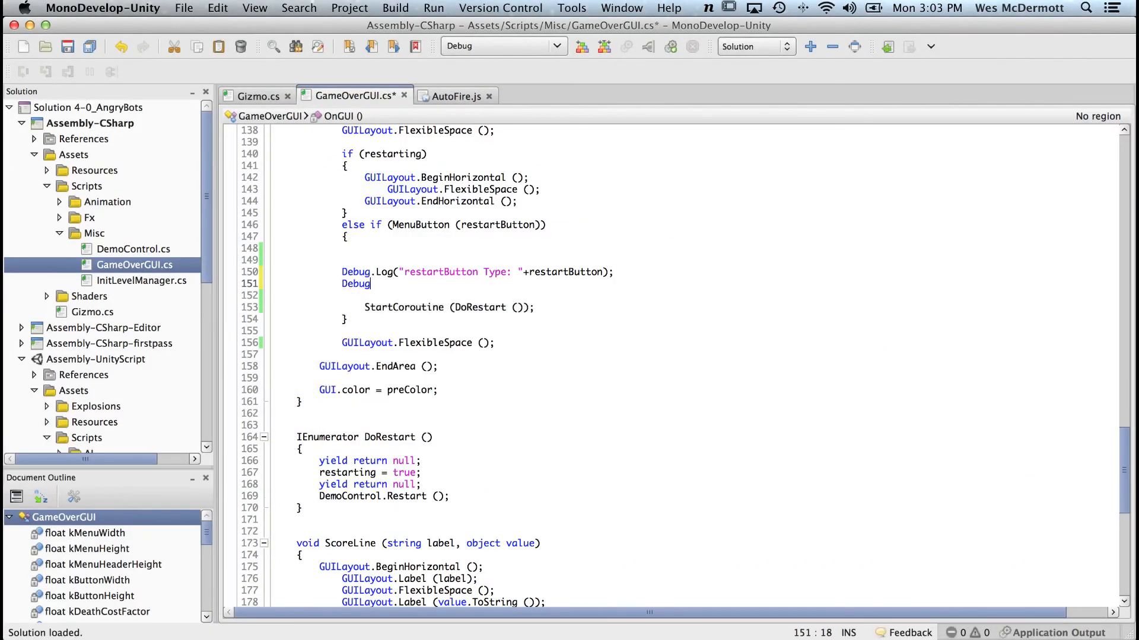
text(.L)
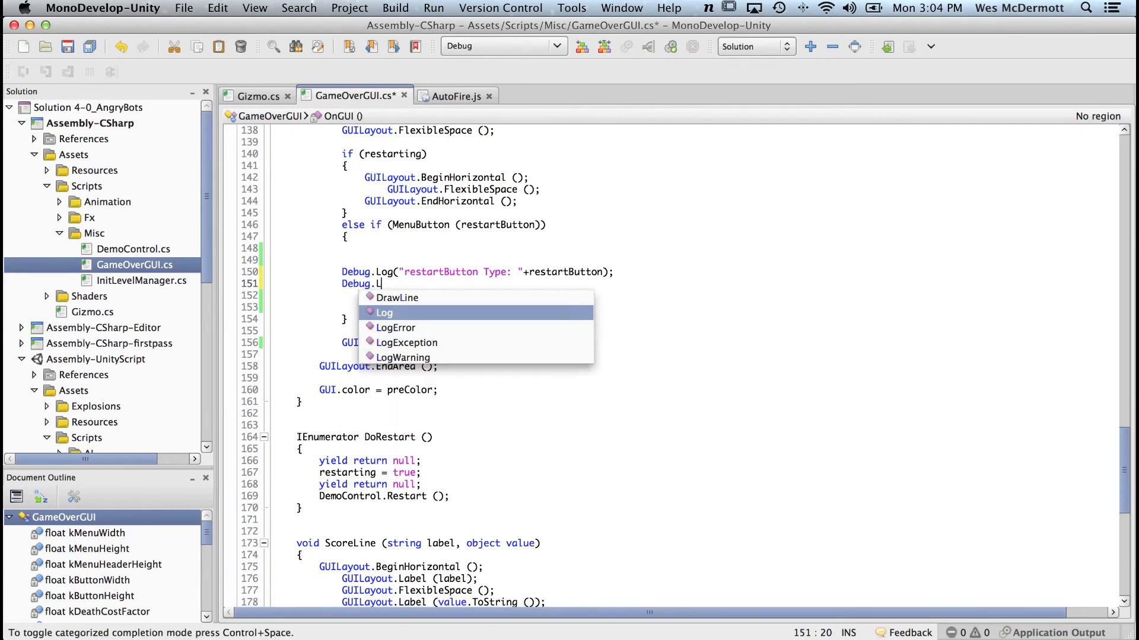
key(Down)
key(Return)
text(()
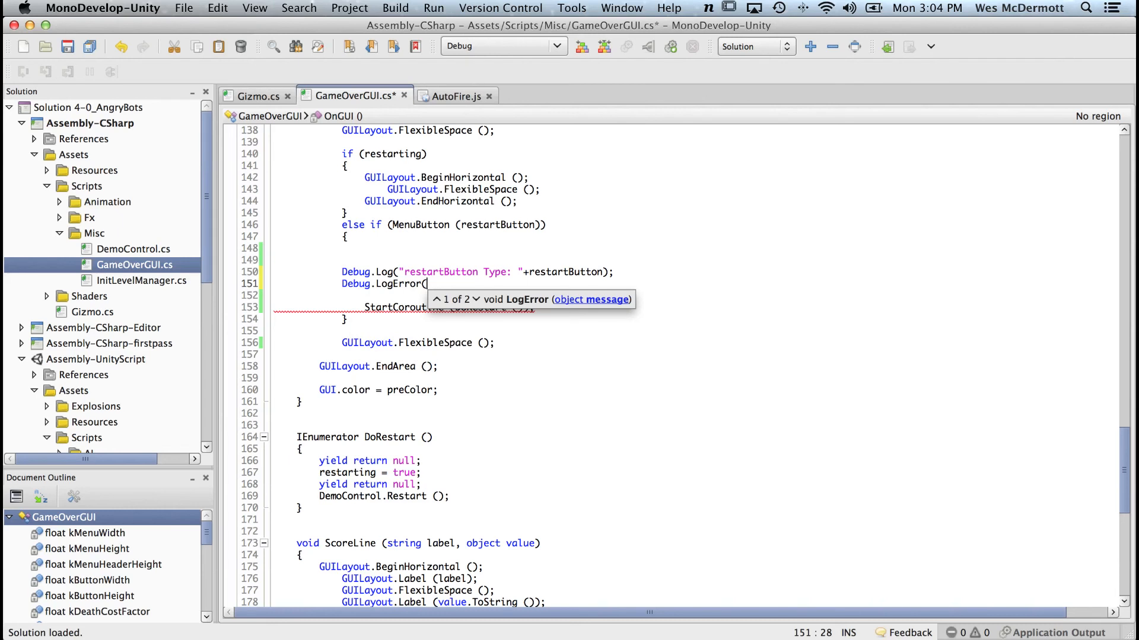
Delete the unfinished Debug.LogError call from line 151 and save GameOverGUI.cs.
key(BackSpace)
key(BackSpace)
key(BackSpace)
key(BackSpace)
key(BackSpace)
key(BackSpace)
key(BackSpace)
key(BackSpace)
key(BackSpace)
key(BackSpace)
key(BackSpace)
key(BackSpace)
key(BackSpace)
key(BackSpace)
key(BackSpace)
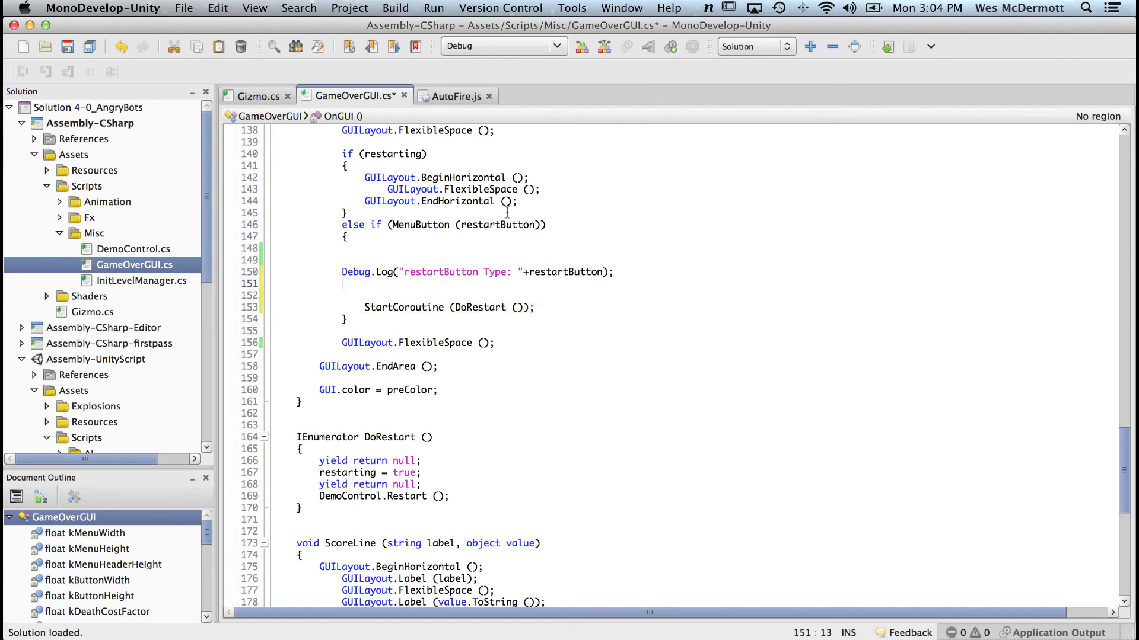
key(super+s)
Return to Unity and view the Console's options for opening the Player and Editor logs, leaving both logs closed.
key(super+Tab)
click(416, 349)
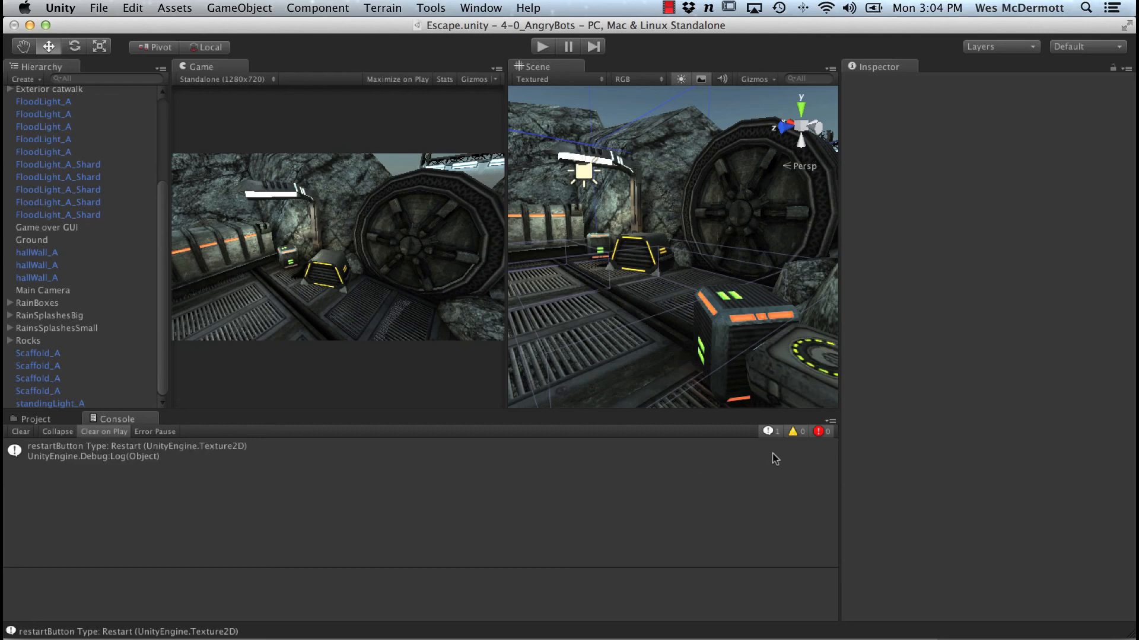
click(830, 421)
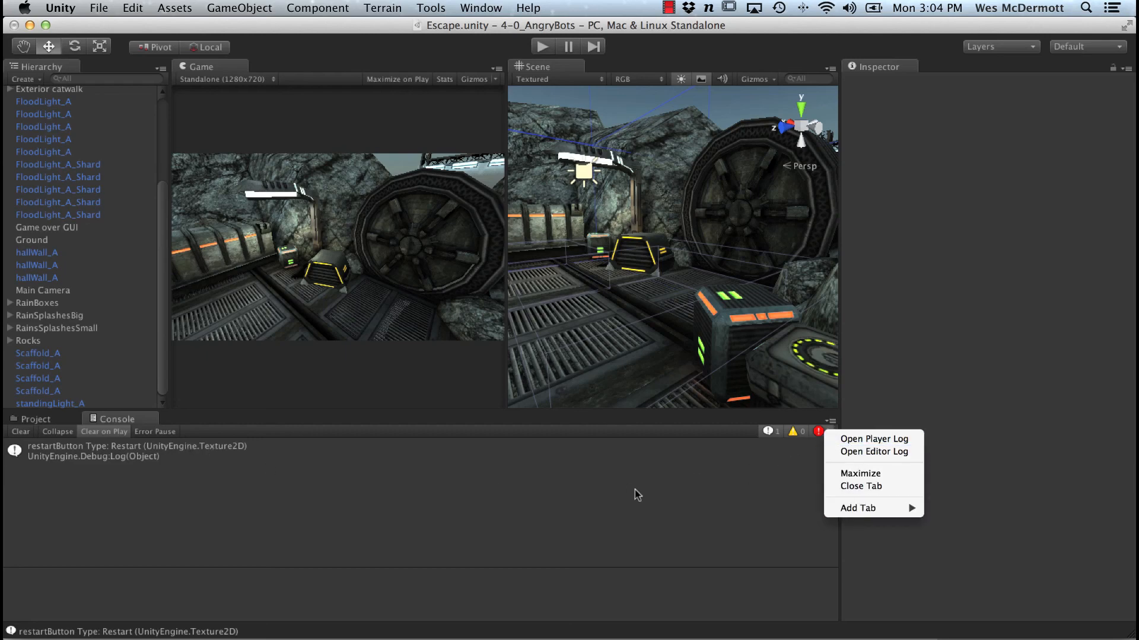
click(617, 493)
Switch to MonoDevelop to review the Debug.Log statement in GameOverGUI.cs, and go back to the Unity editor.
key(super+Tab)
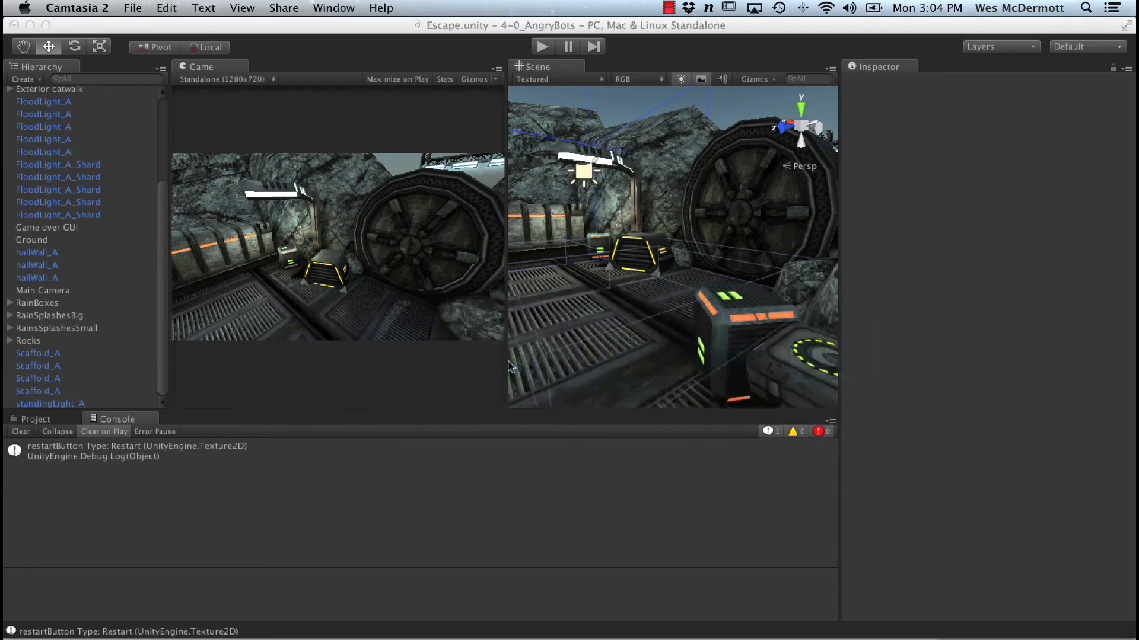
key(super+Tab)
key(super+Tab)
key(super+Tab)
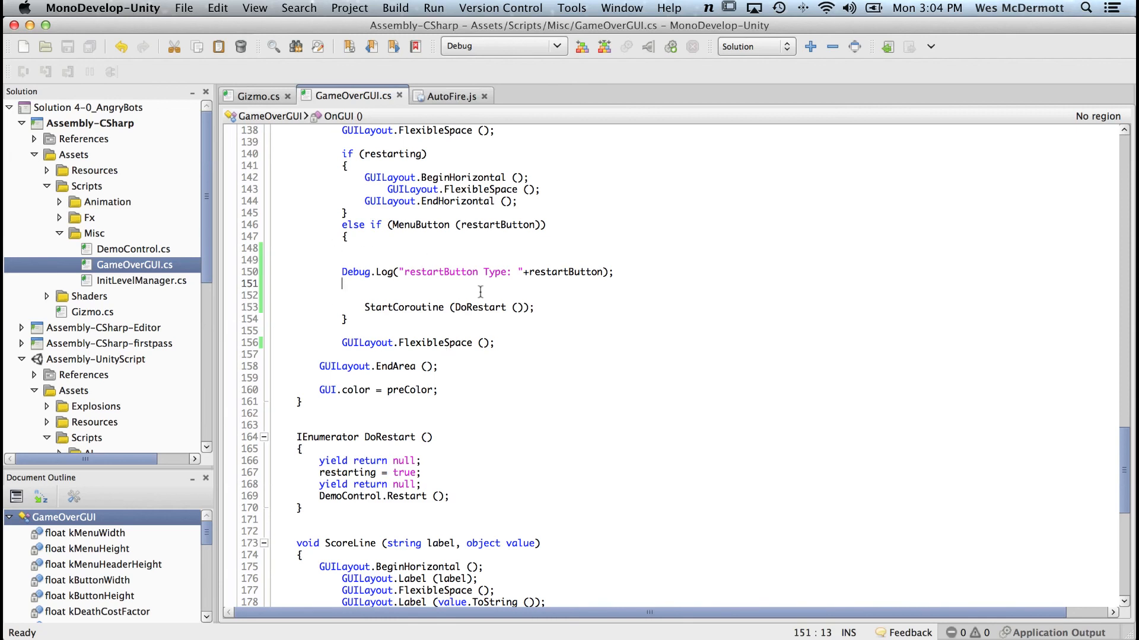
key(super+Tab)
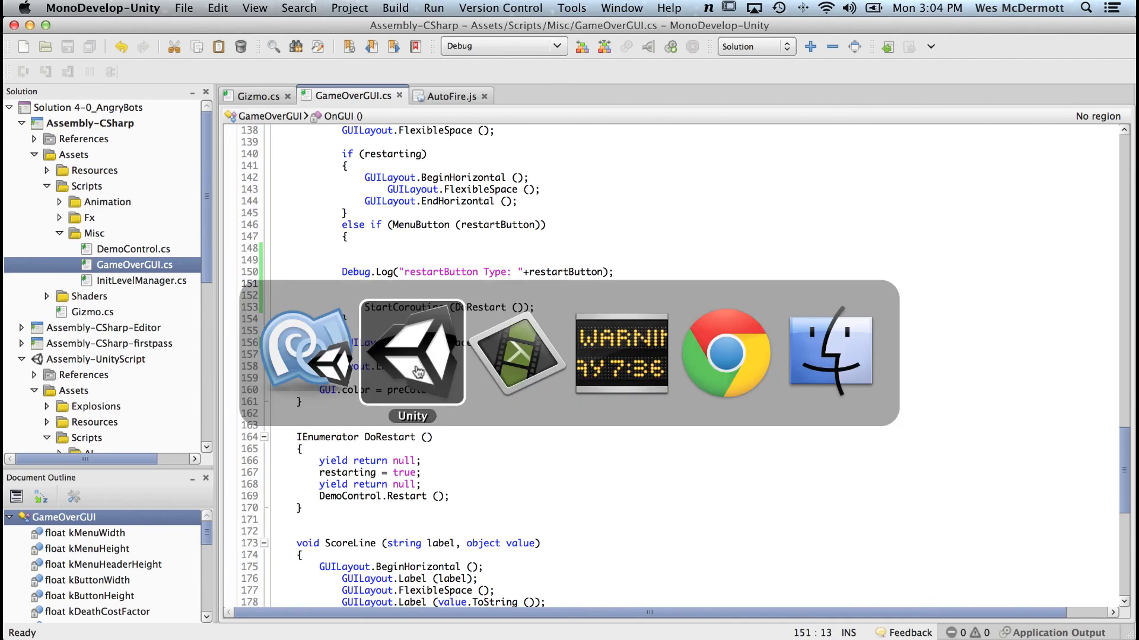
key(Escape)
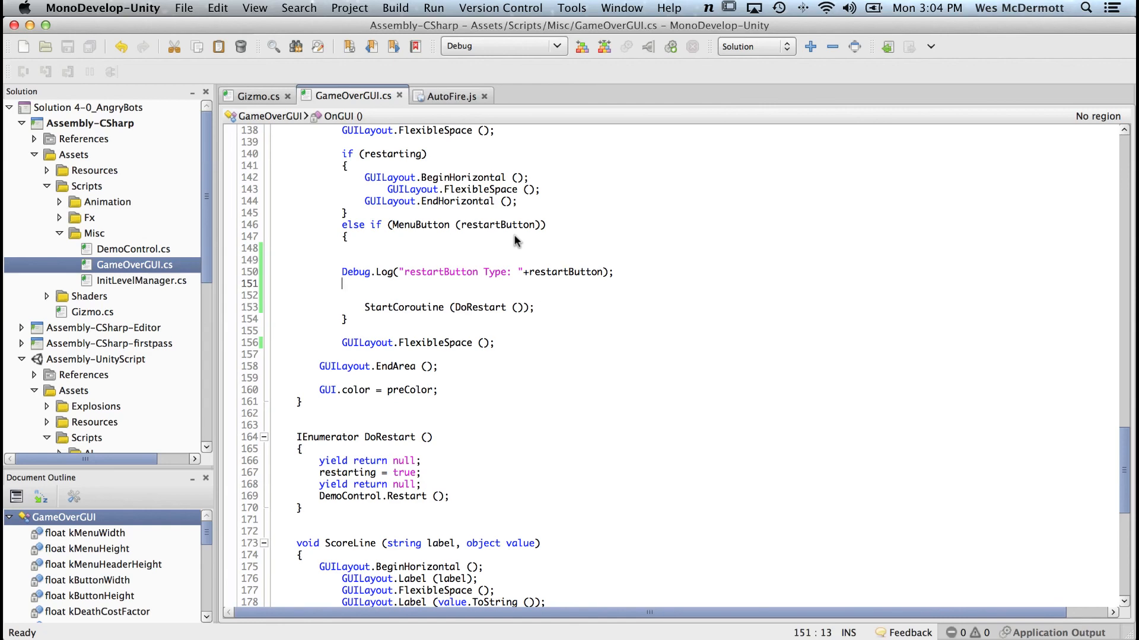
key(super+Tab)
click(424, 361)
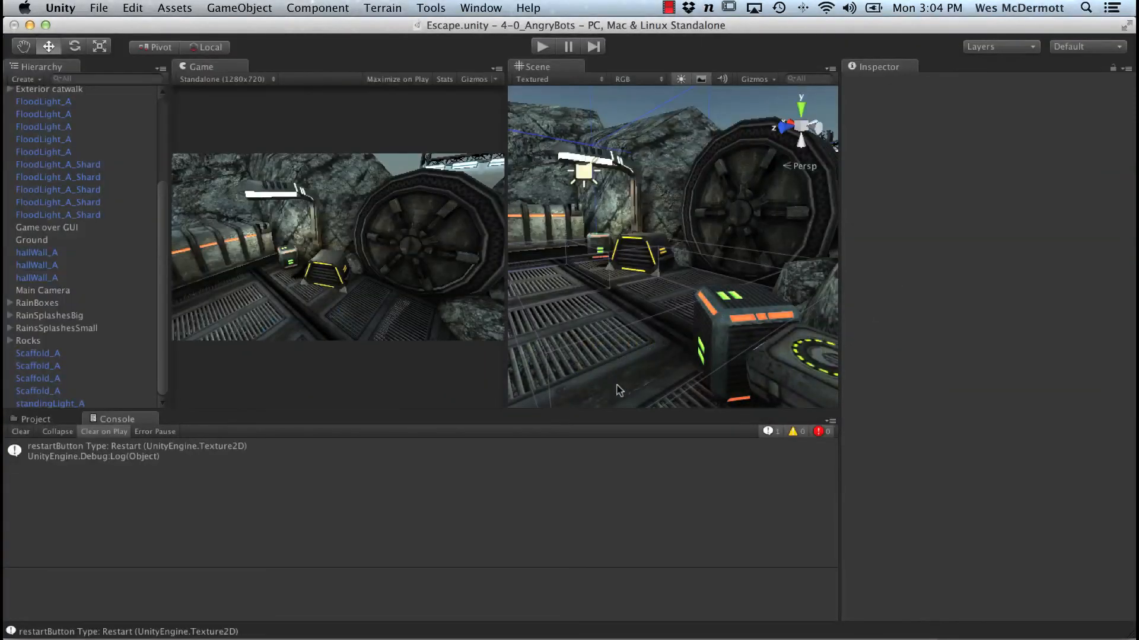